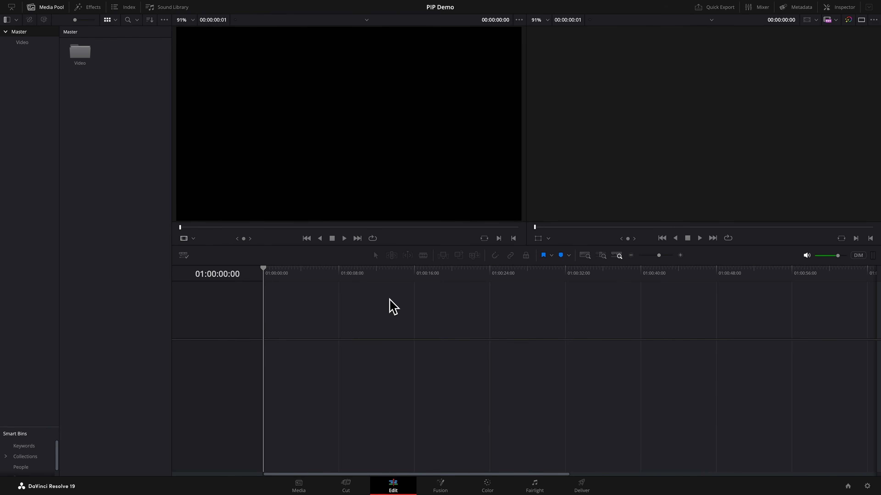
# - Create a new bin in the Master bin and name it Timelines
pyautogui.rightClick(23, 97)
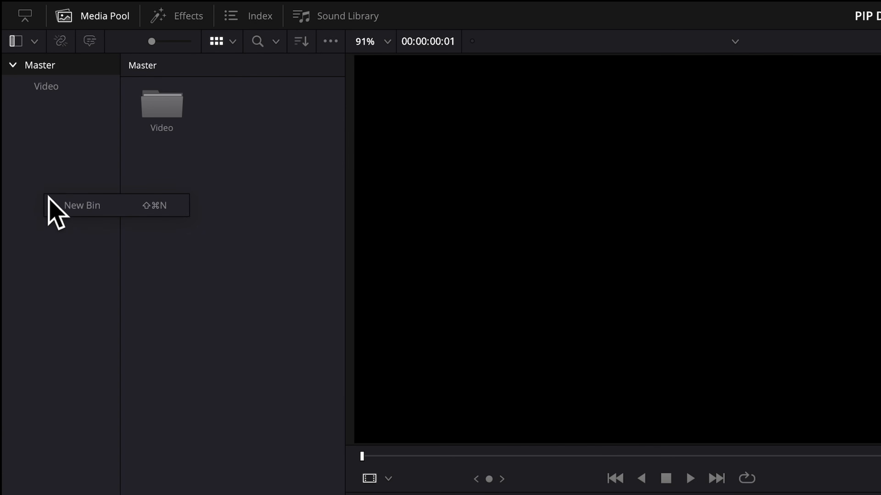
pyautogui.click(83, 205)
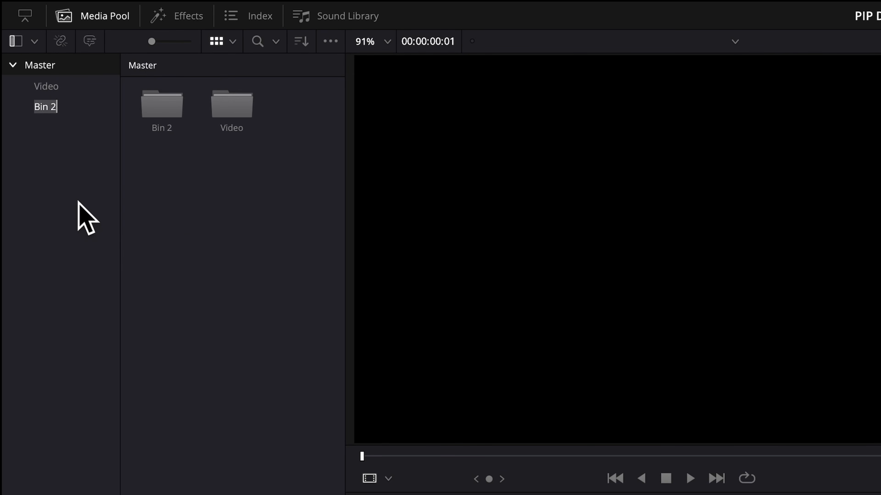
pyautogui.write('Timelines')
pyautogui.press('Return')
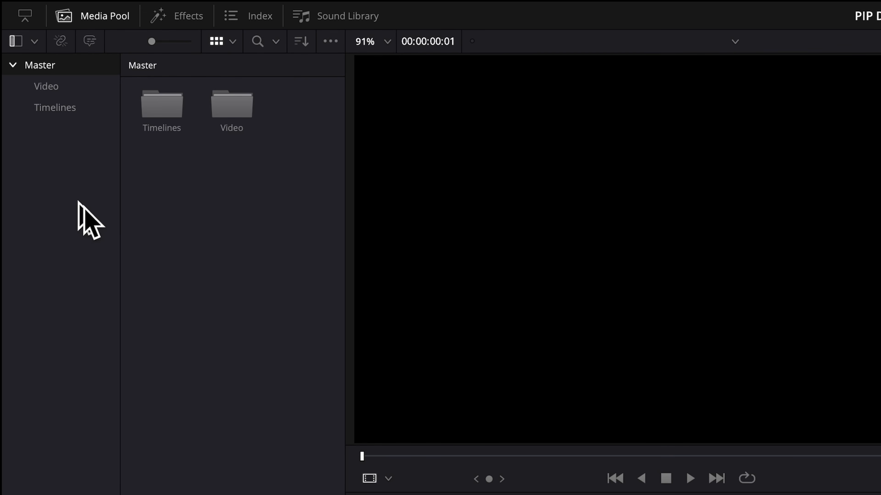
# - Open the Timelines bin and create a new empty timeline there with the default settings
pyautogui.doubleClick(162, 123)
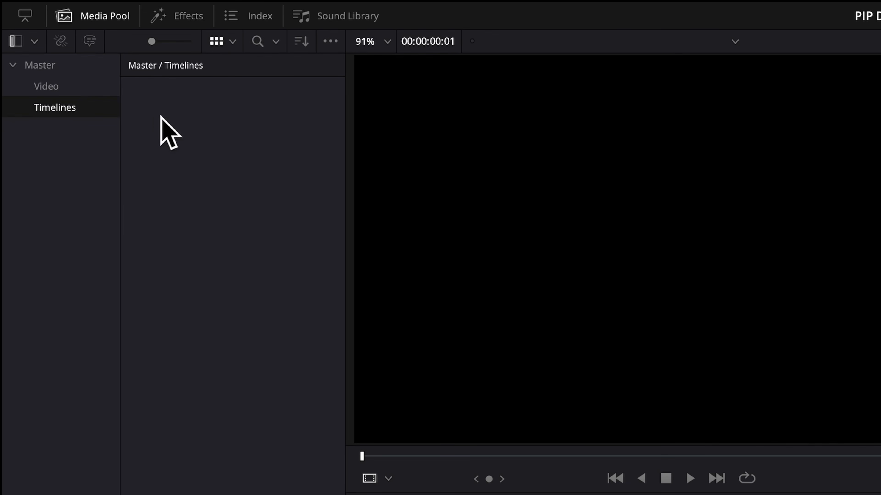
pyautogui.rightClick(181, 174)
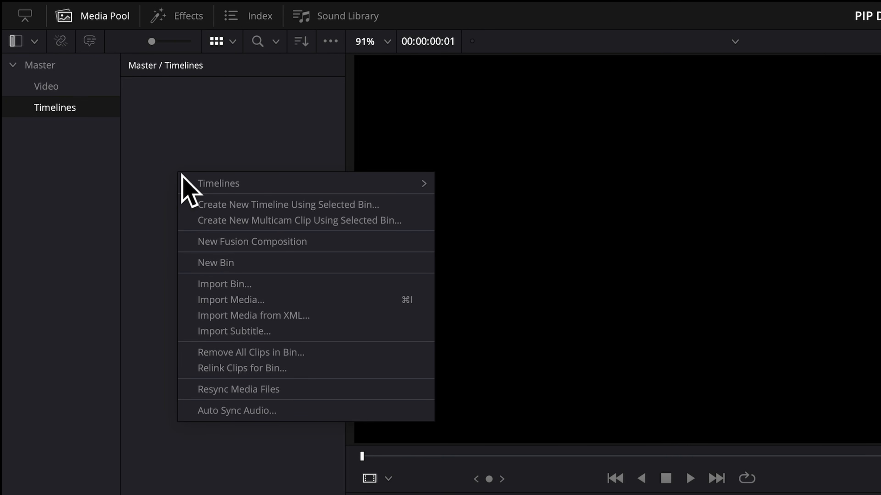
pyautogui.moveTo(219, 190)
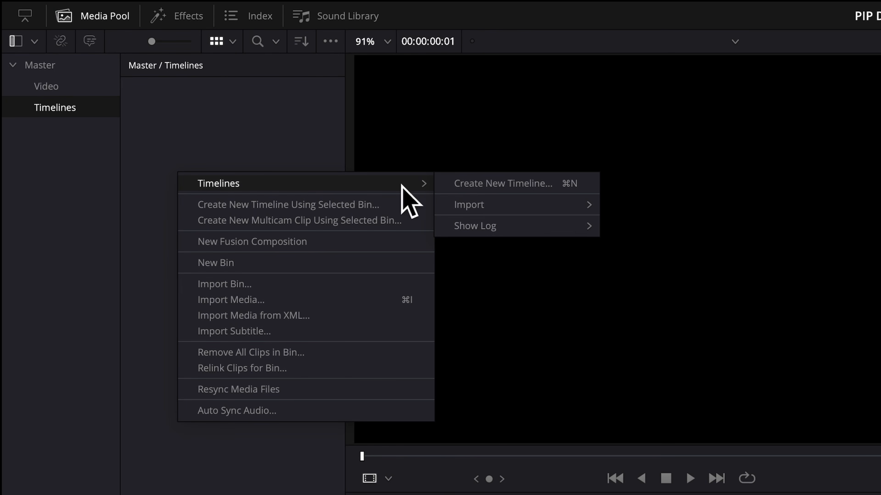
pyautogui.click(466, 186)
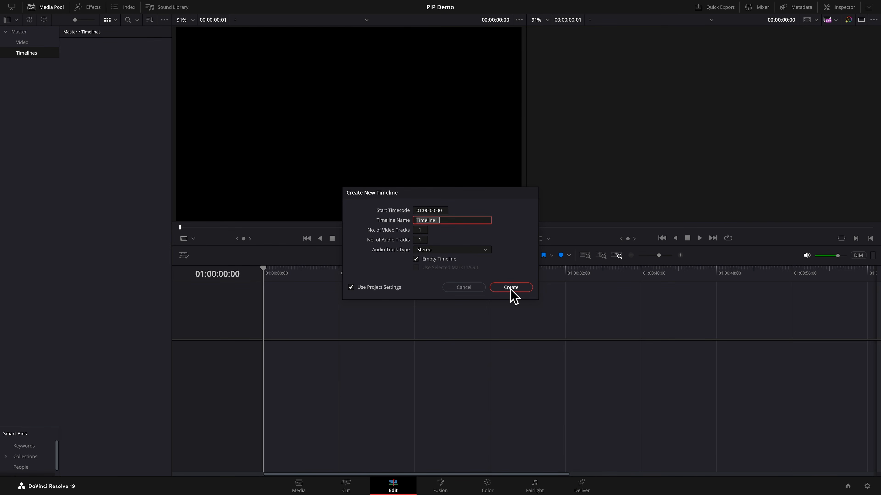
pyautogui.click(510, 288)
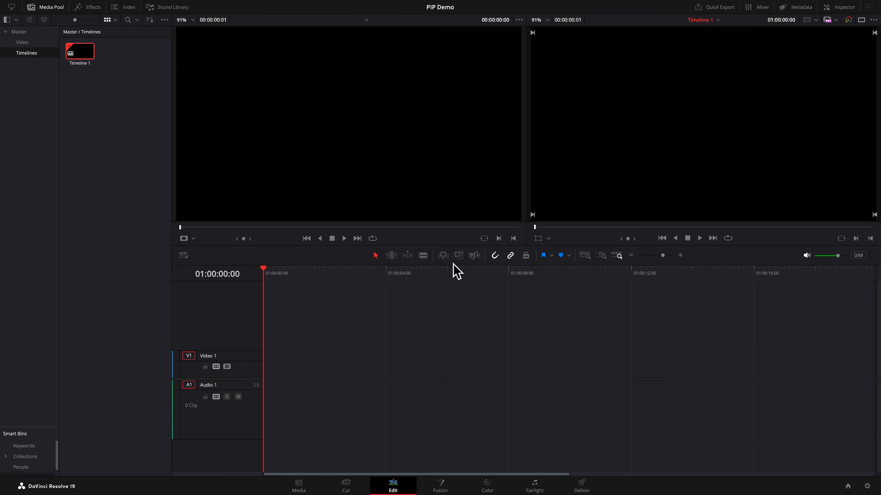
# - Add the Four Color Gradient generator to the start of the first video track
pyautogui.click(91, 6)
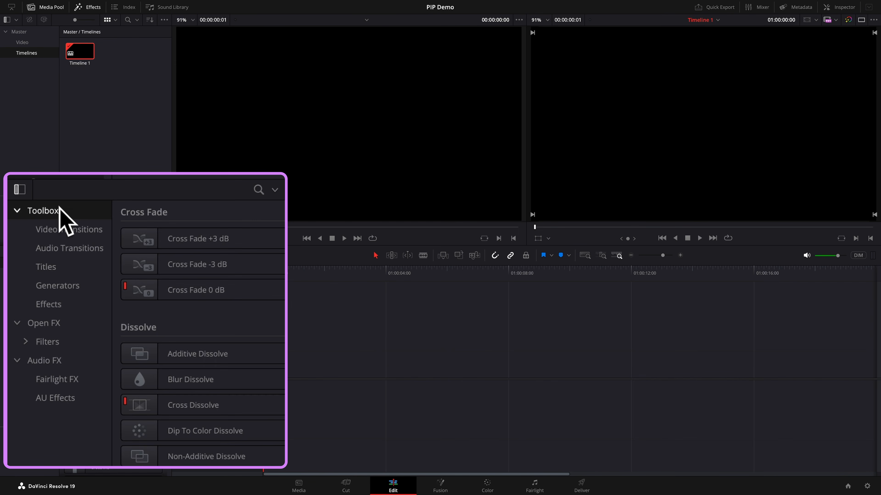
pyautogui.click(72, 285)
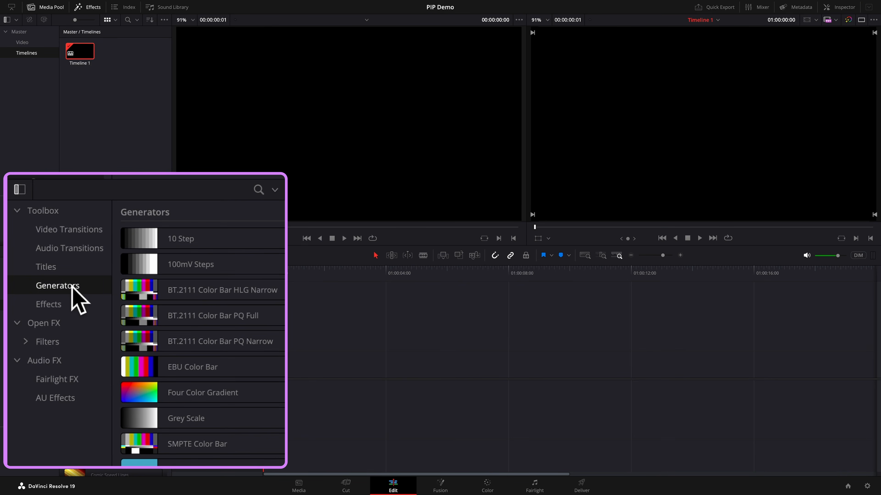
pyautogui.moveTo(175, 395); pyautogui.dragTo(272, 372)
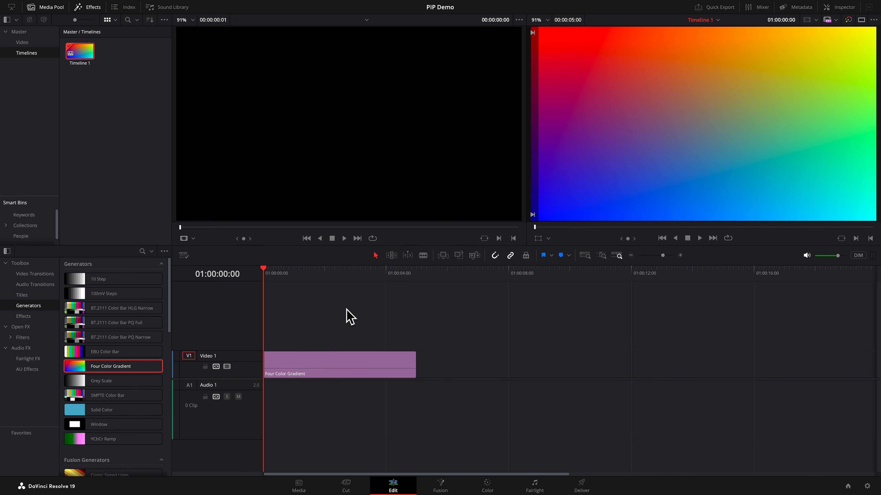
# - Open the Video bin and place Lady.mov on a new track above the gradient at the timeline start
pyautogui.click(24, 42)
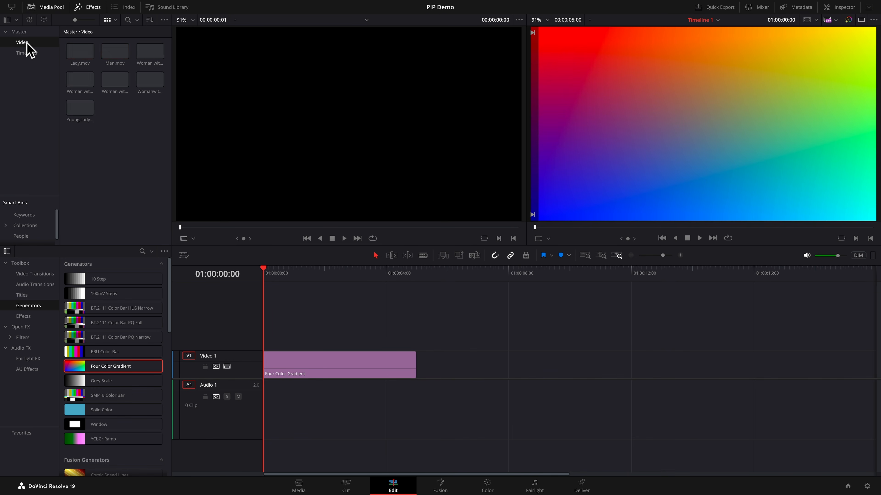
pyautogui.click(78, 63)
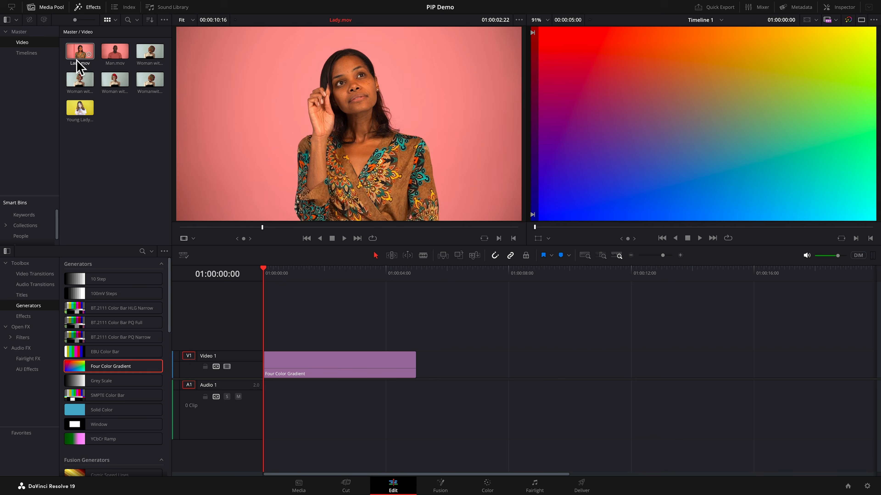
pyautogui.moveTo(78, 63); pyautogui.dragTo(281, 340)
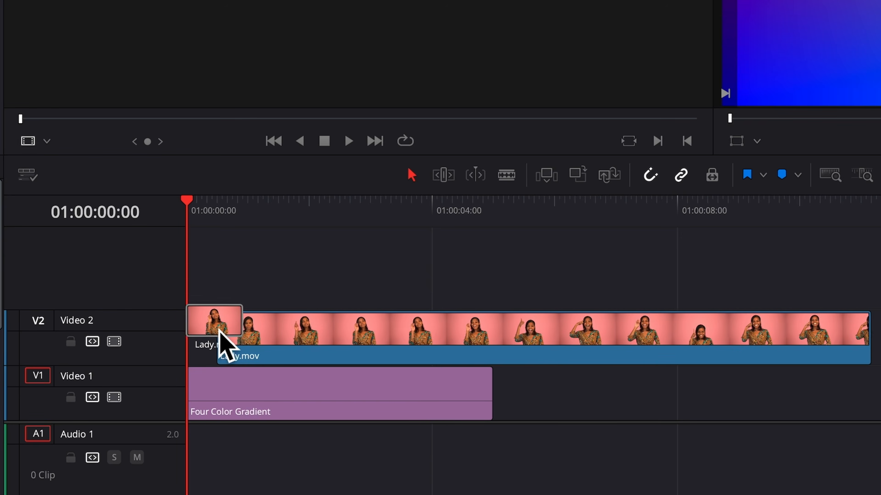
pyautogui.moveTo(219, 331); pyautogui.dragTo(190, 326)
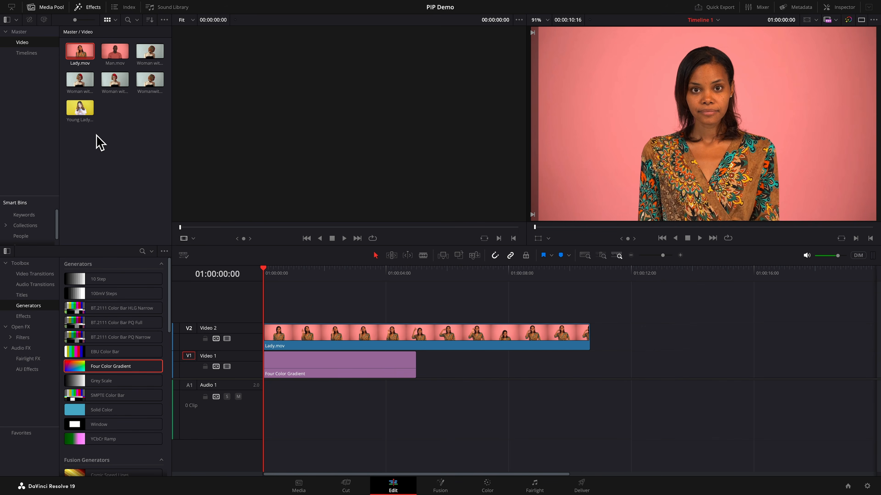
# - Stack Young Lady with Phone.mov on a third video track at the timeline start
pyautogui.moveTo(81, 109); pyautogui.dragTo(270, 314)
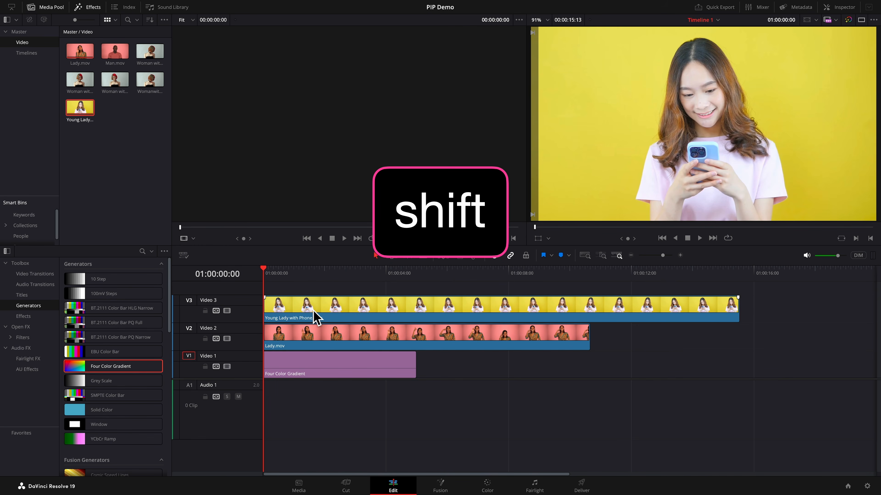
pyautogui.scroll(-5, 316, 318)
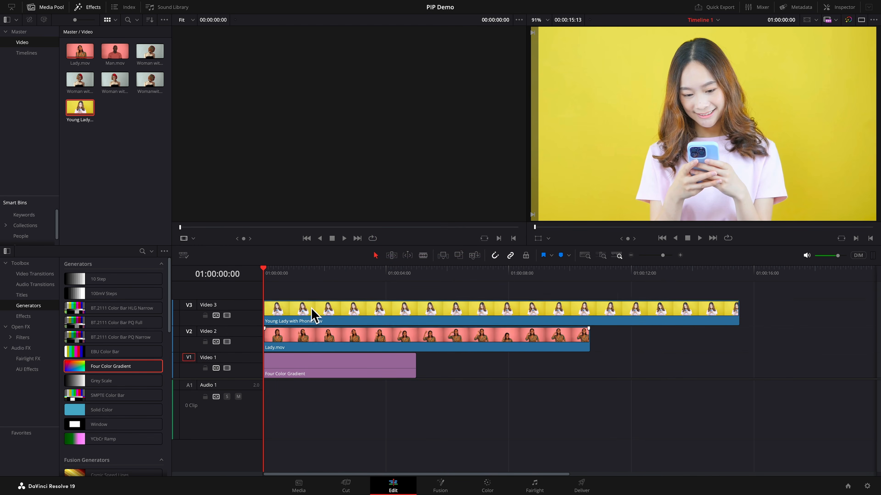
pyautogui.scroll(3, 315, 315)
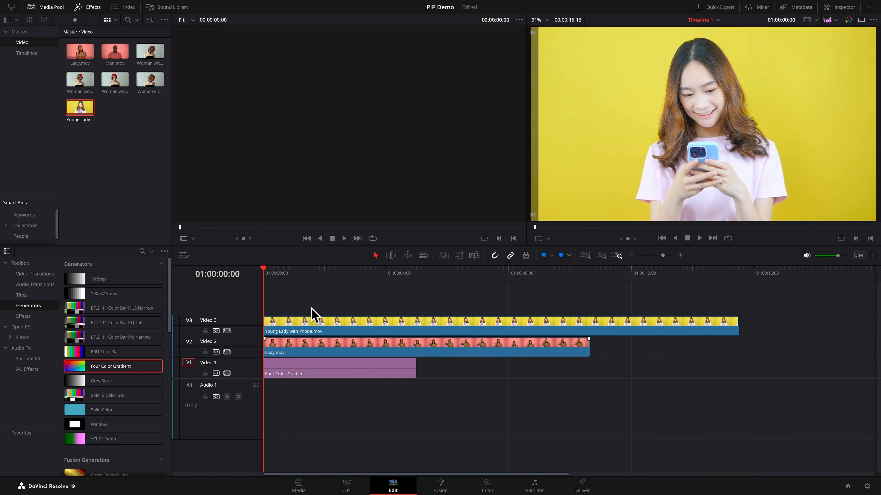
# - Add Man.mov on a fourth video track above the other clips at the timeline start
pyautogui.moveTo(116, 54); pyautogui.dragTo(269, 301)
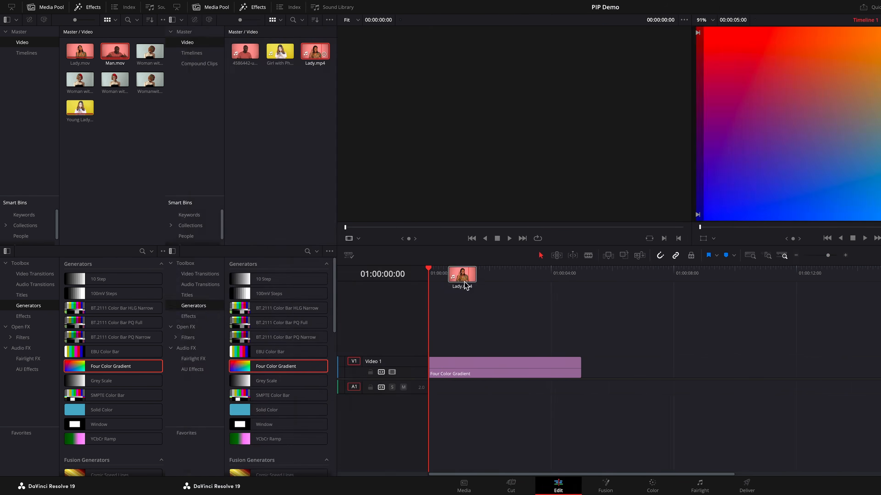
pyautogui.moveTo(465, 288); pyautogui.dragTo(269, 349)
pyautogui.moveTo(115, 50); pyautogui.dragTo(265, 328)
pyautogui.moveTo(80, 51); pyautogui.dragTo(265, 303)
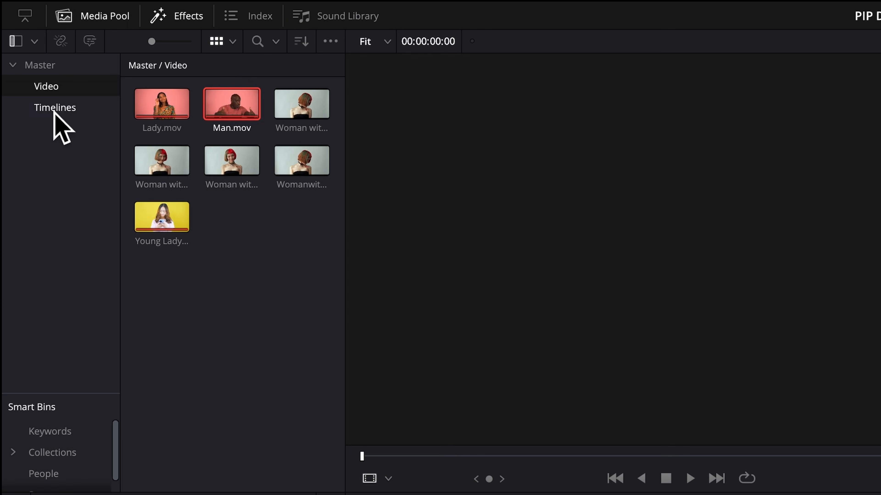
# - Create a new empty timeline named Sequence Edit in the Timelines bin
pyautogui.click(26, 54)
pyautogui.rightClick(160, 168)
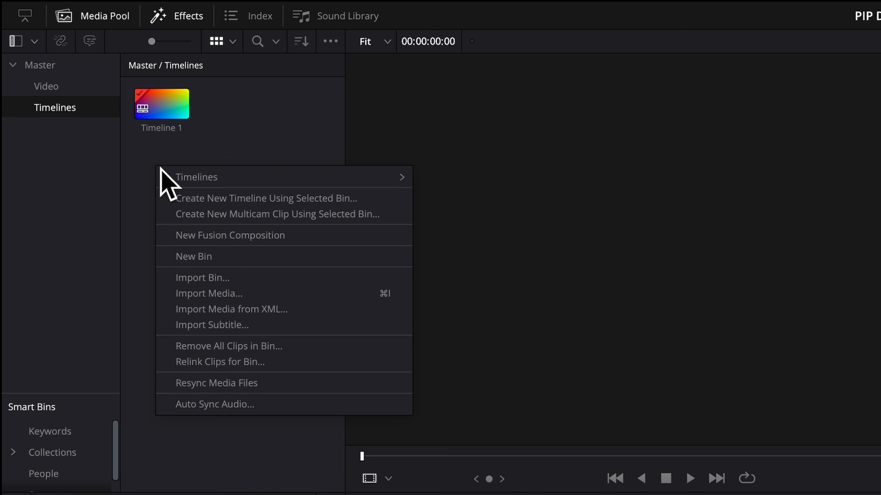
pyautogui.moveTo(203, 178)
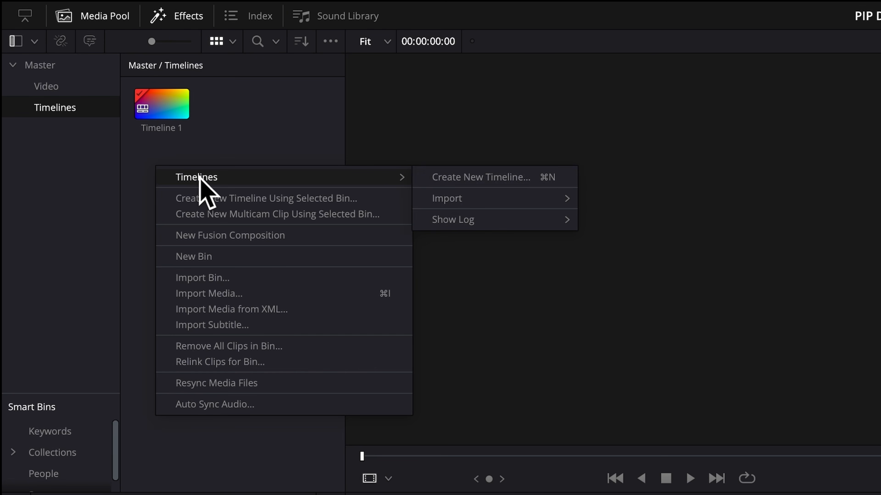
pyautogui.click(443, 181)
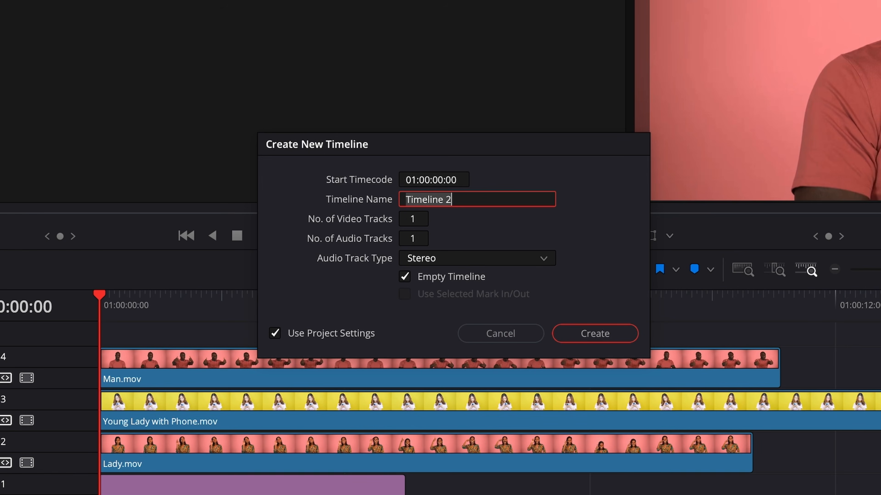
pyautogui.write('S')
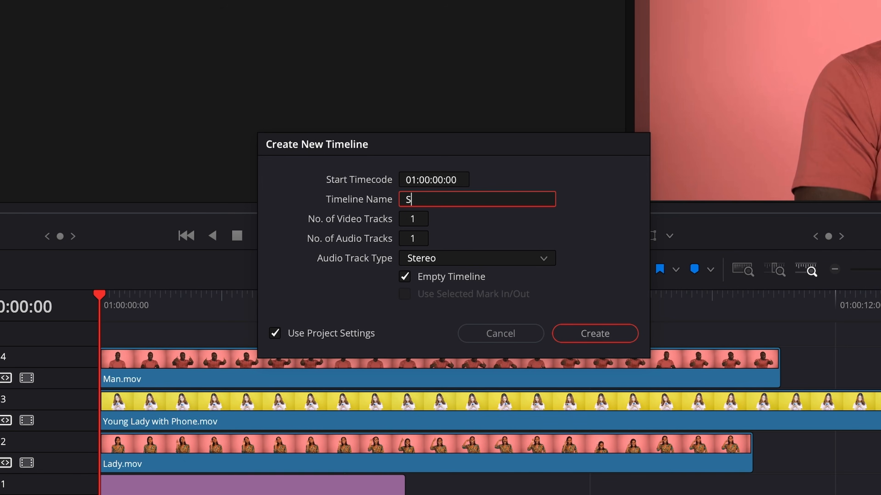
pyautogui.write('equence Edit')
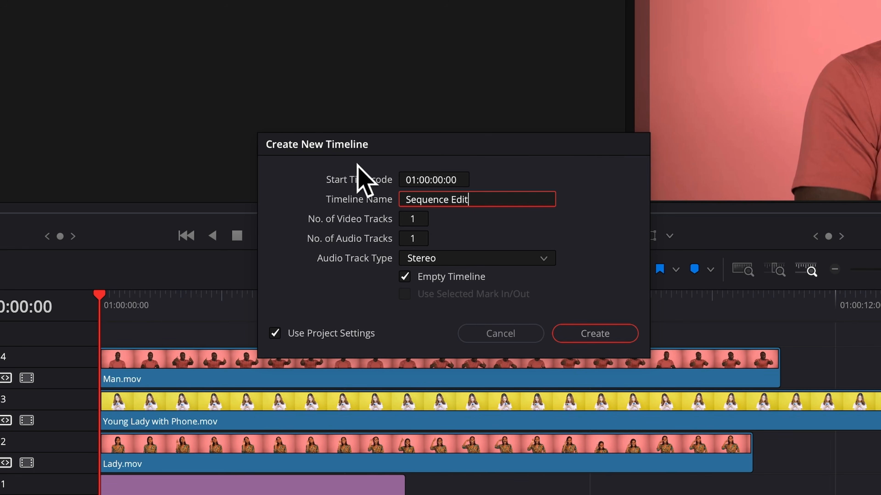
pyautogui.click(586, 332)
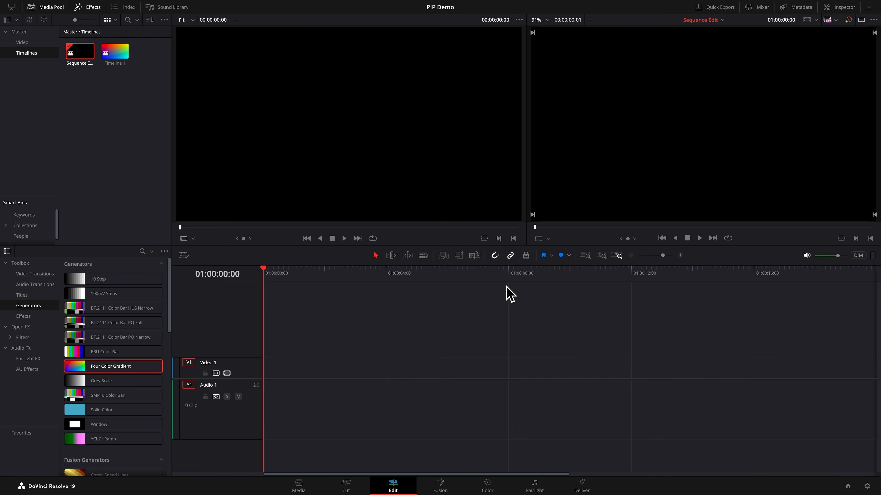
# - Select the four Woman with Red Hair clips in the Video bin and append them end to end on Sequence Edit
pyautogui.keyDown('shift'); pyautogui.click(30, 46); pyautogui.keyUp('shift')
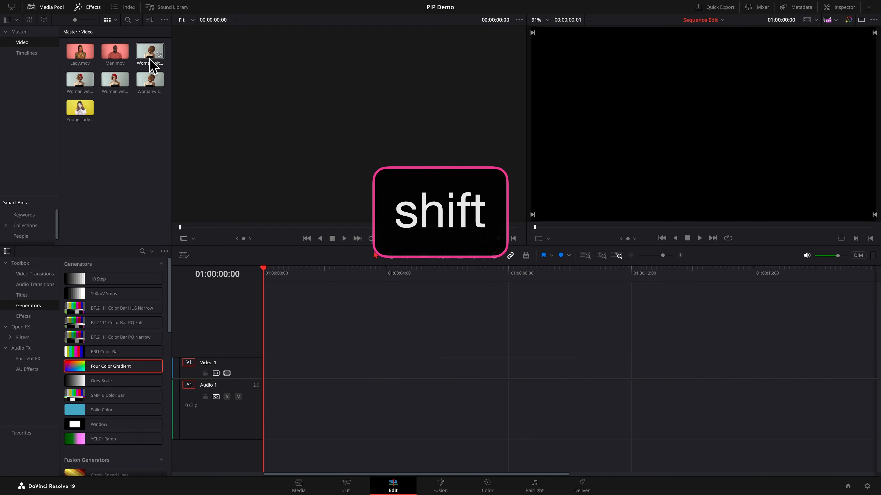
pyautogui.click(152, 62)
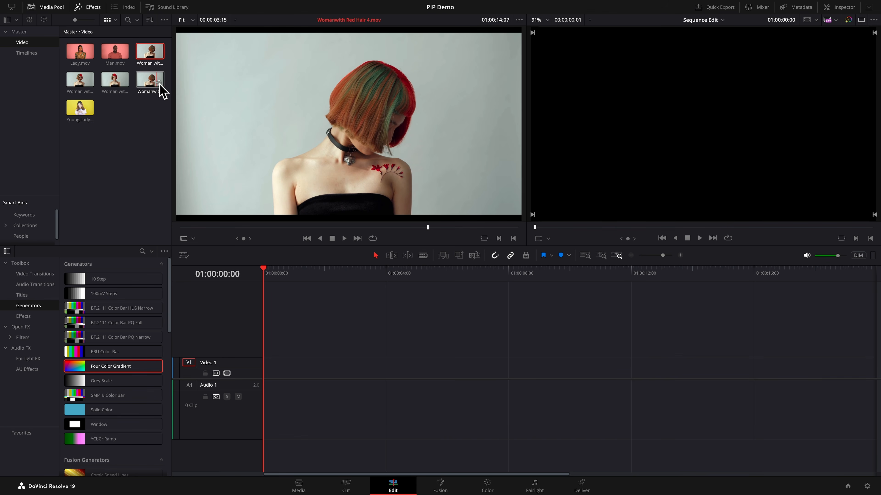
pyautogui.keyDown('shift'); pyautogui.click(160, 91); pyautogui.keyUp('shift')
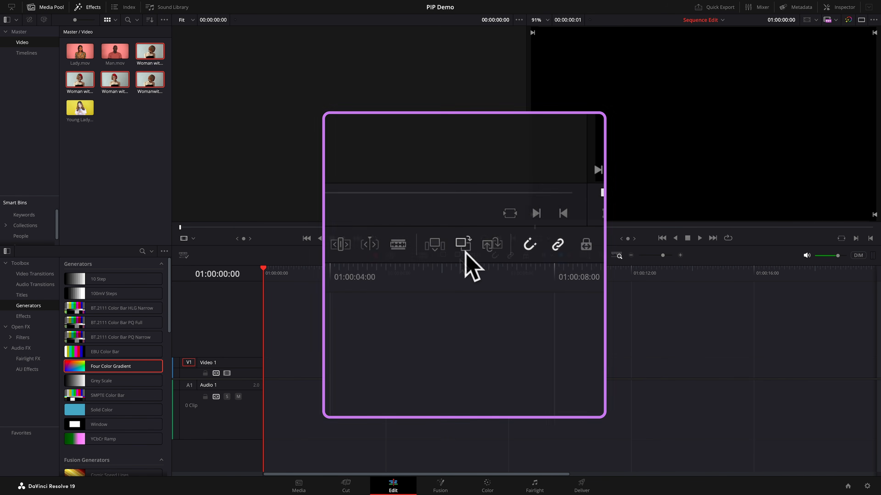
pyautogui.click(459, 256)
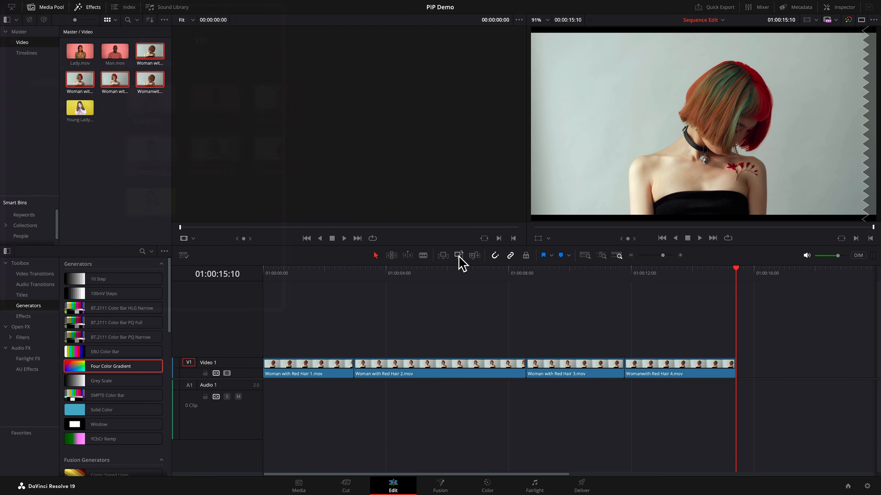
# - Create a bin named Compound Clips in the Master bin and open it
pyautogui.click(17, 32)
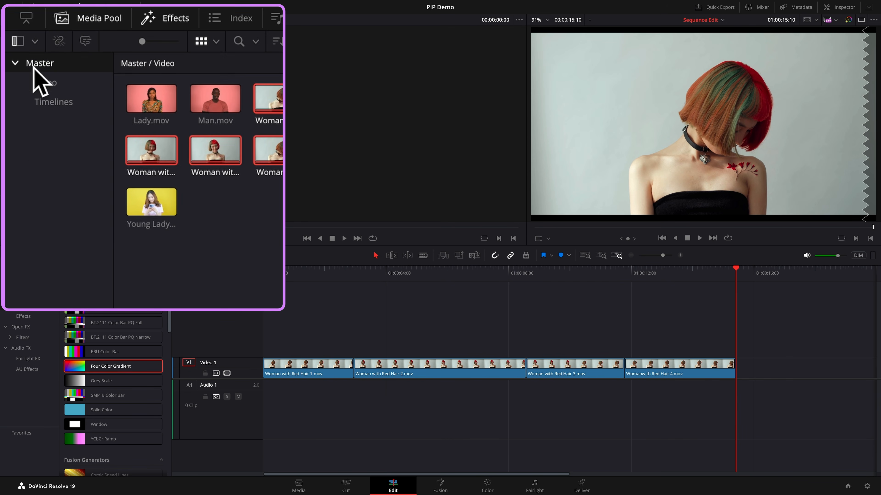
pyautogui.rightClick(30, 155)
pyautogui.click(54, 168)
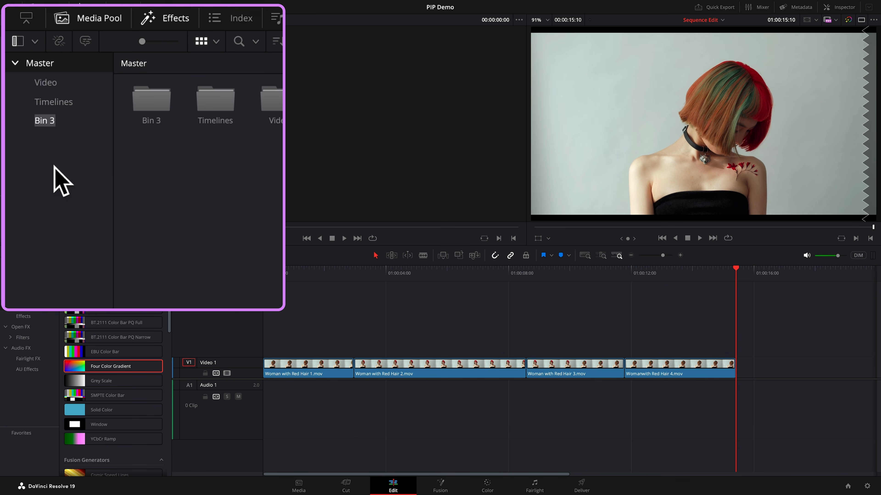
pyautogui.write('Compou')
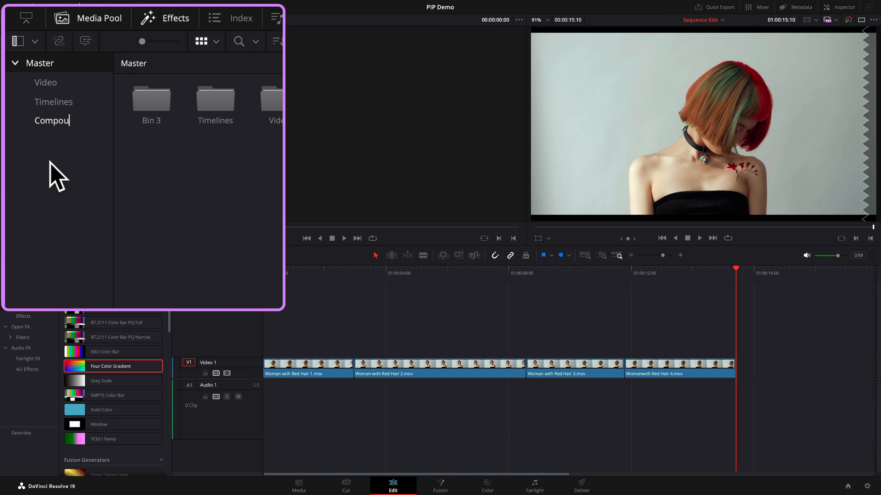
pyautogui.write('nd Clips')
pyautogui.press('Return')
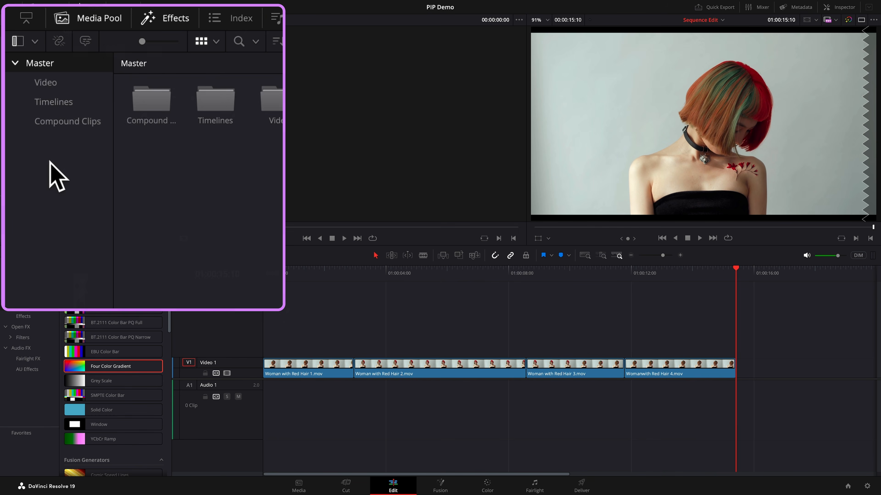
pyautogui.doubleClick(78, 58)
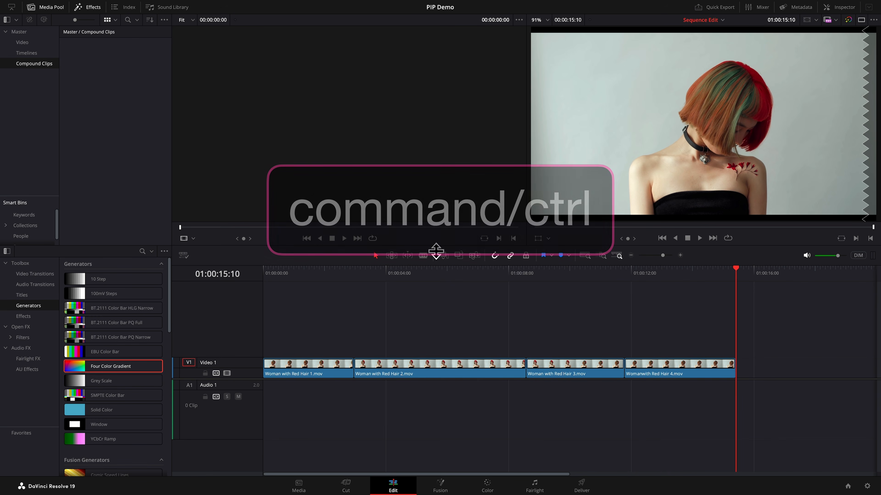
# - Combine the four Woman with Red Hair clips on Sequence Edit into a new compound clip named Woman with Coloured Hair
pyautogui.keyDown('ctrl'); pyautogui.click(639, 374); pyautogui.keyUp('ctrl')
pyautogui.keyDown('ctrl'); pyautogui.click(585, 377); pyautogui.keyUp('ctrl')
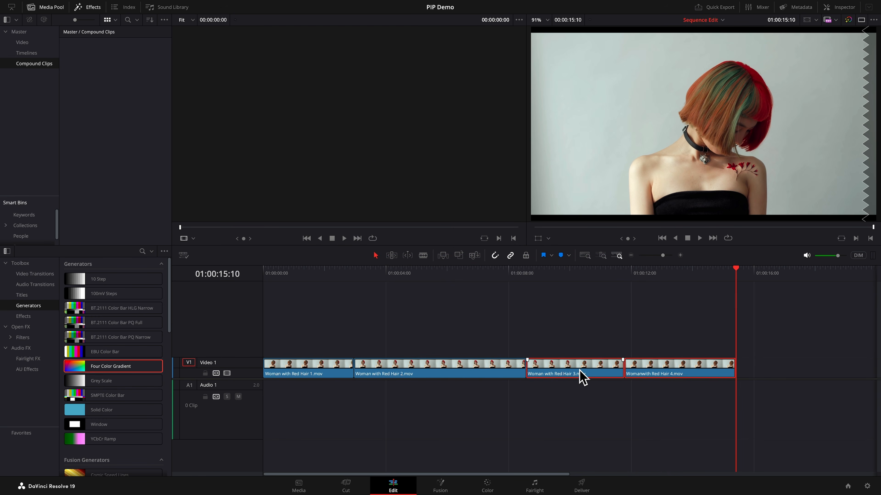
pyautogui.keyDown('ctrl'); pyautogui.click(491, 374); pyautogui.keyUp('ctrl')
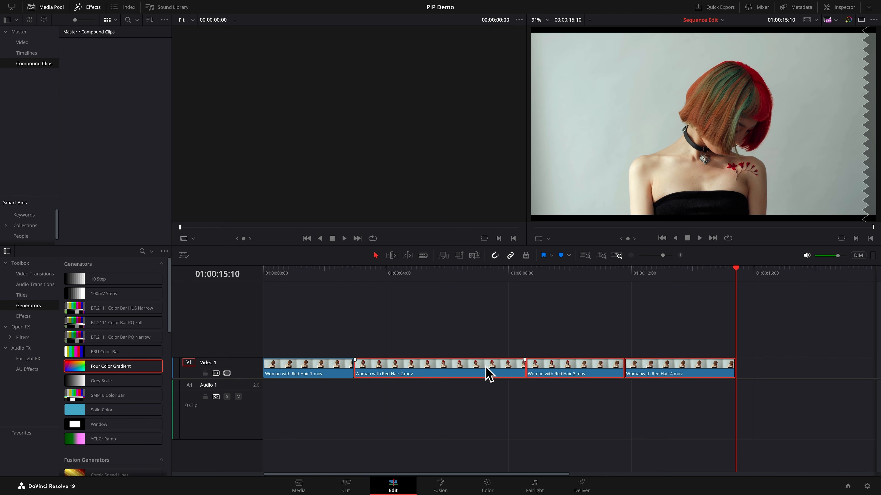
pyautogui.keyDown('ctrl'); pyautogui.click(325, 374); pyautogui.keyUp('ctrl')
pyautogui.rightClick(321, 374)
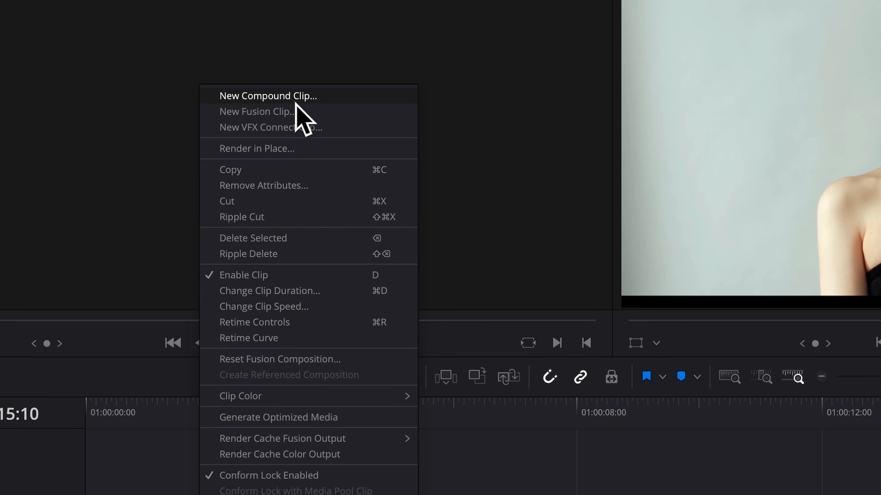
pyautogui.click(296, 101)
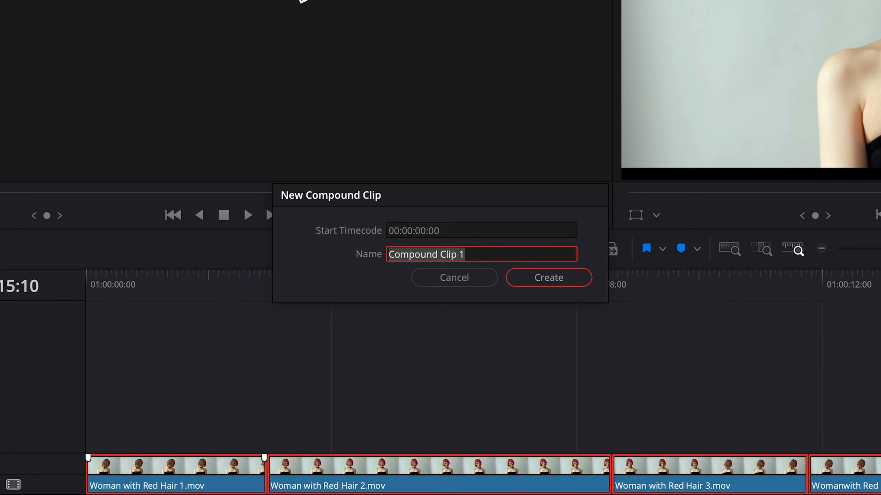
pyautogui.write('Woma')
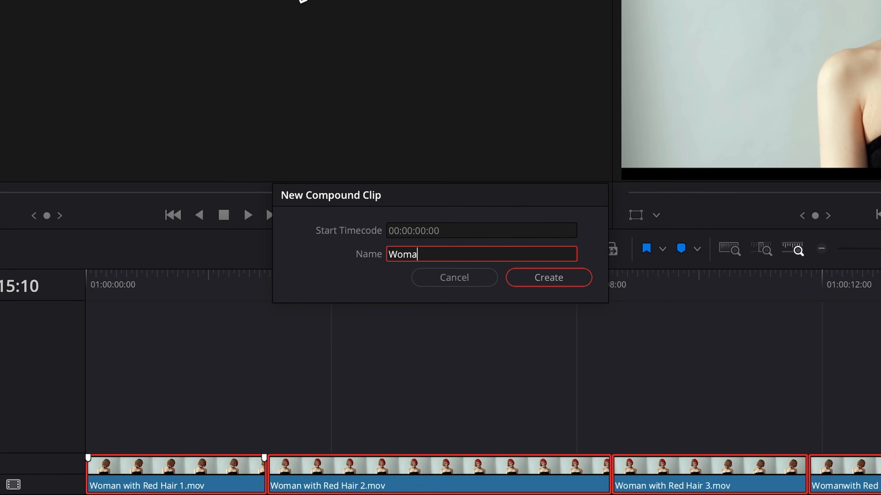
pyautogui.write('n with Coloured H')
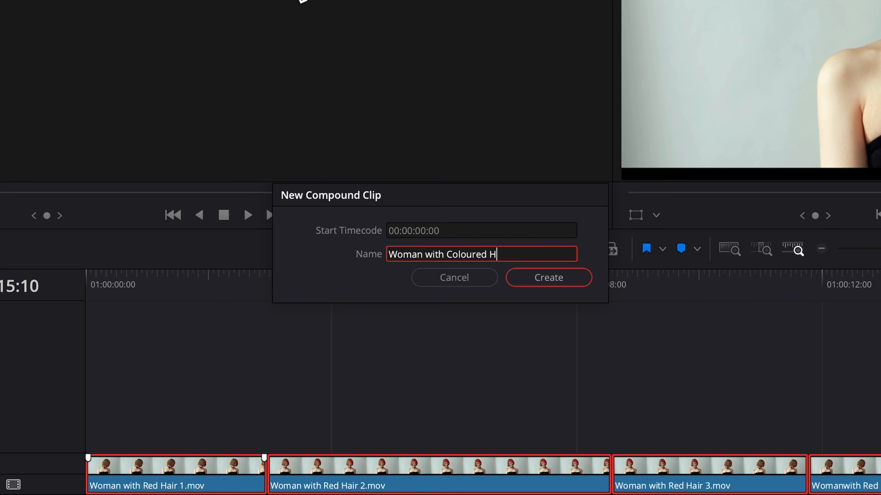
pyautogui.write('air')
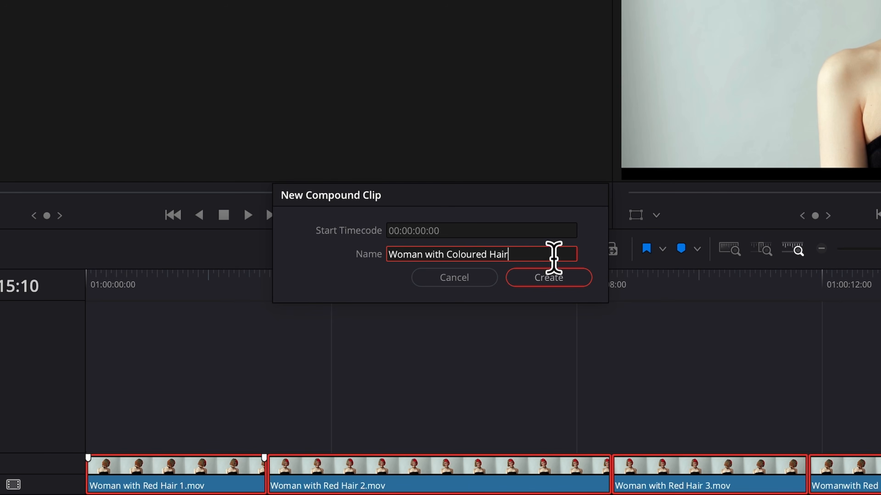
pyautogui.click(549, 277)
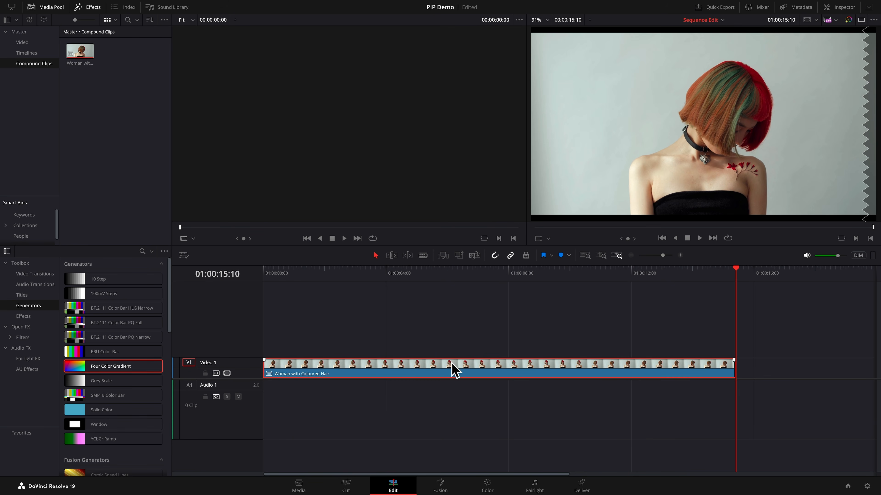
pyautogui.rightClick(448, 369)
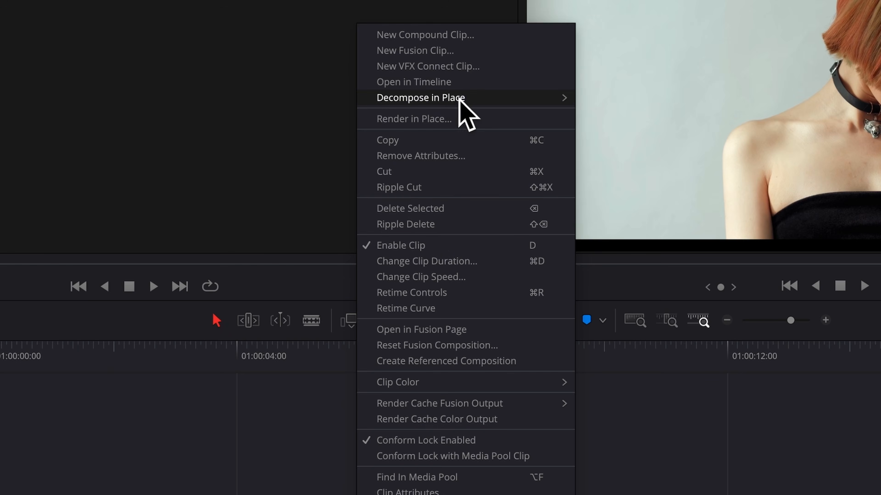
pyautogui.moveTo(499, 144)
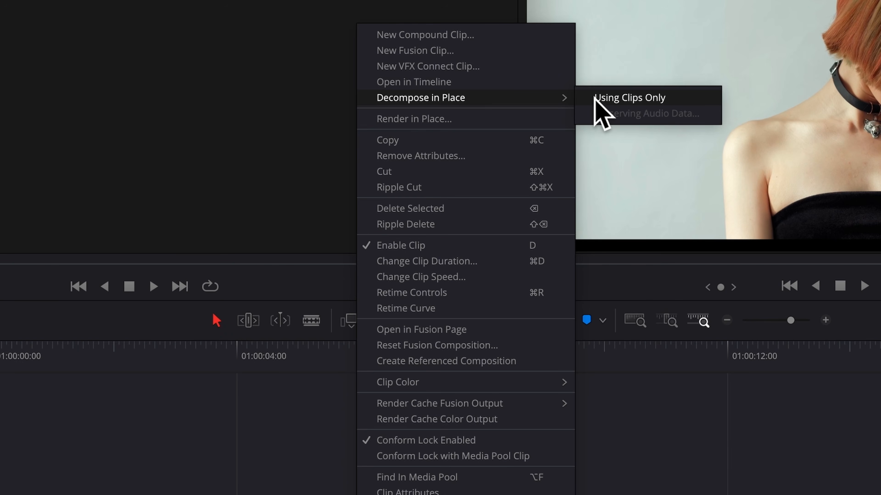
pyautogui.click(614, 101)
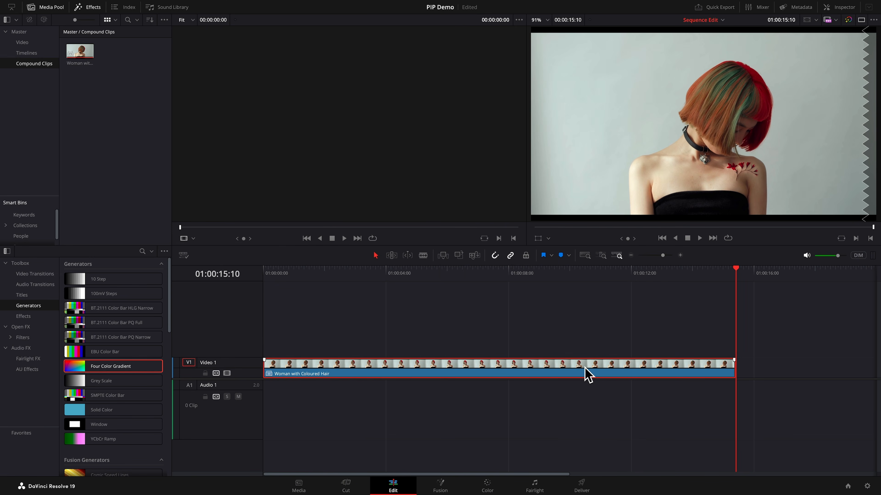
# - Copy the compound clip, switch to Timeline 1 and add a new video track above Video 4
pyautogui.hotkey('ctrl', 'c')
pyautogui.click(722, 20)
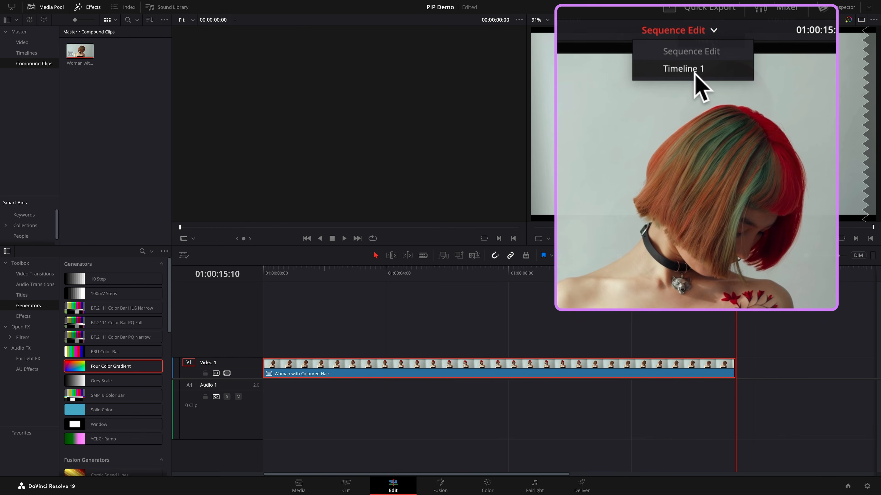
pyautogui.click(704, 45)
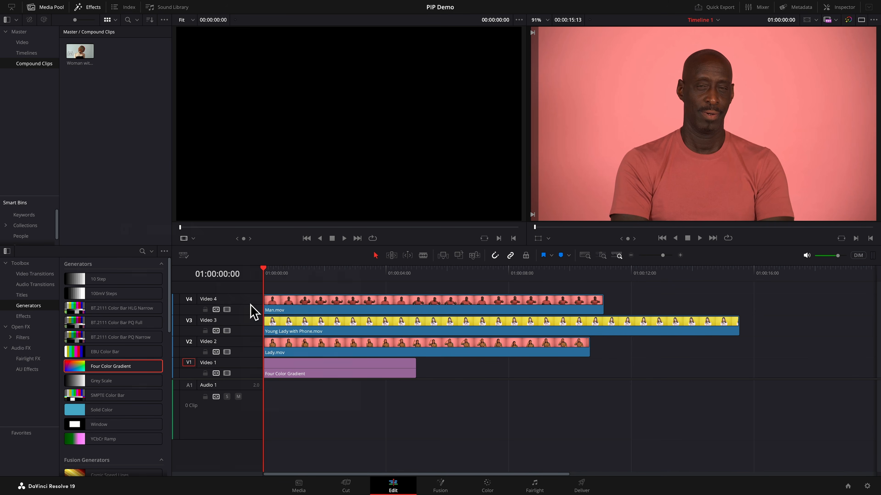
pyautogui.rightClick(212, 277)
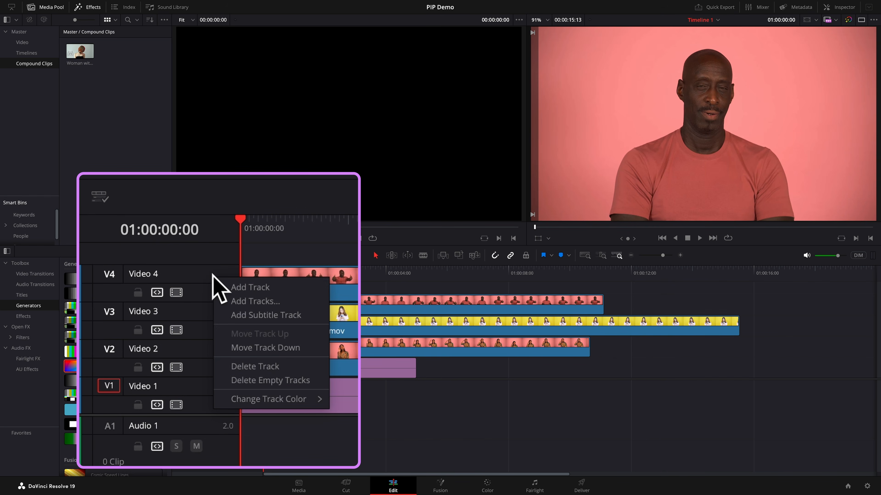
pyautogui.click(234, 287)
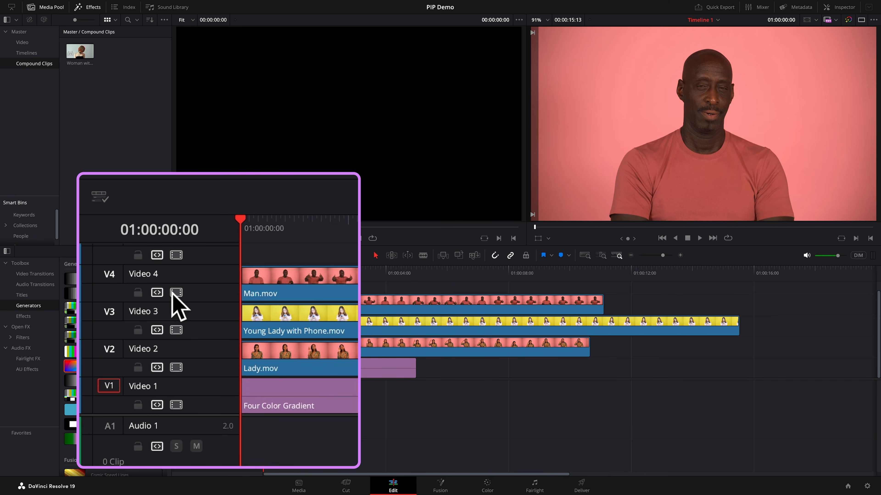
# - Turn off auto track selection on Video 1 to Video 4 and paste the compound clip onto Video 5 at the timeline start
pyautogui.click(157, 292)
pyautogui.click(157, 330)
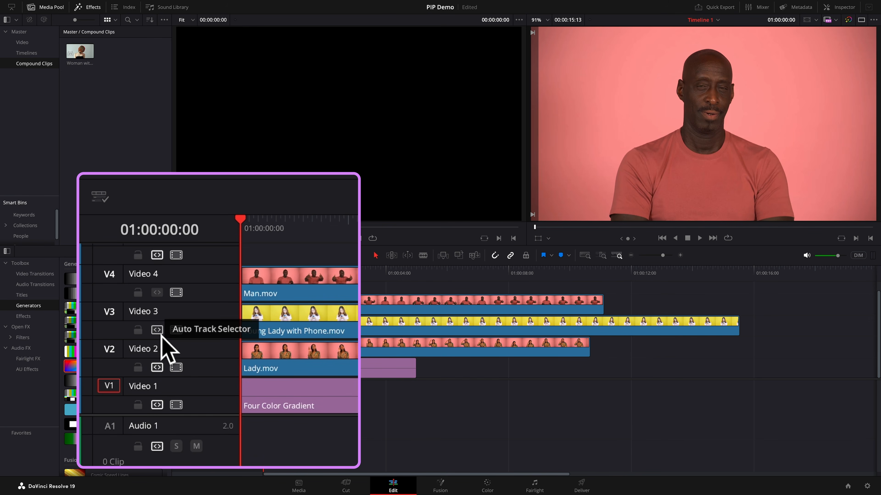
pyautogui.click(157, 367)
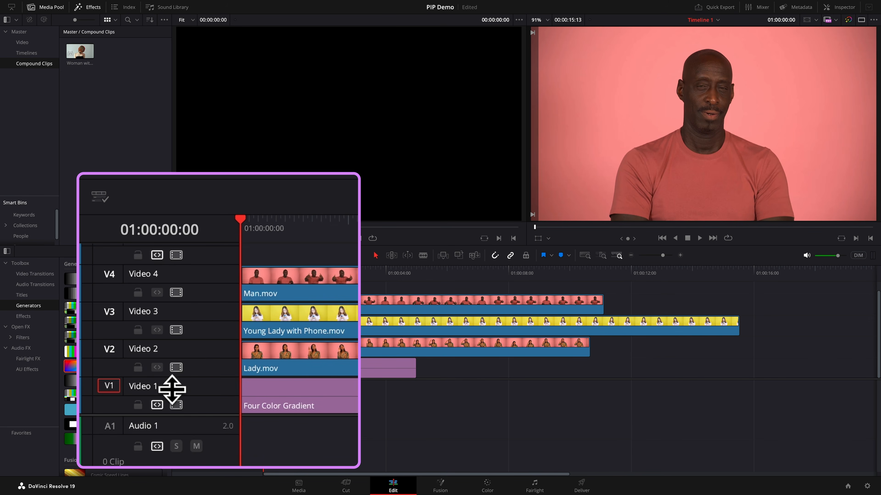
pyautogui.click(157, 405)
pyautogui.scroll(1, 242, 310)
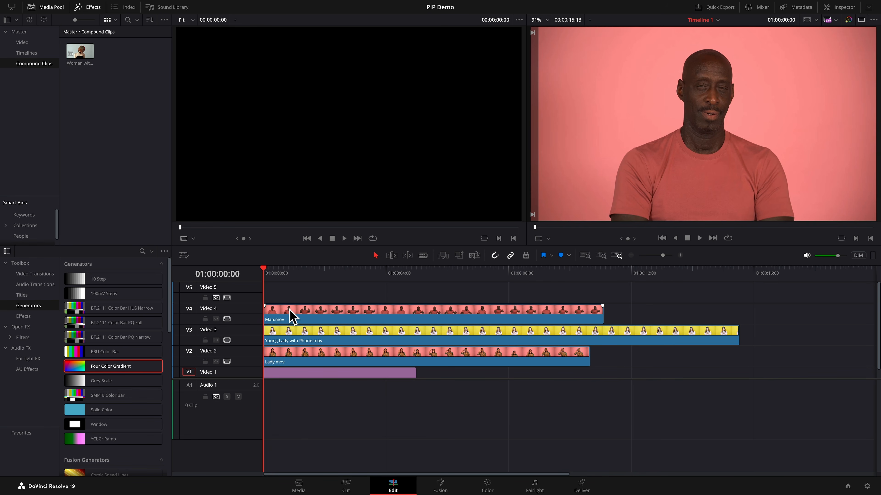
pyautogui.hotkey('ctrl', 'v')
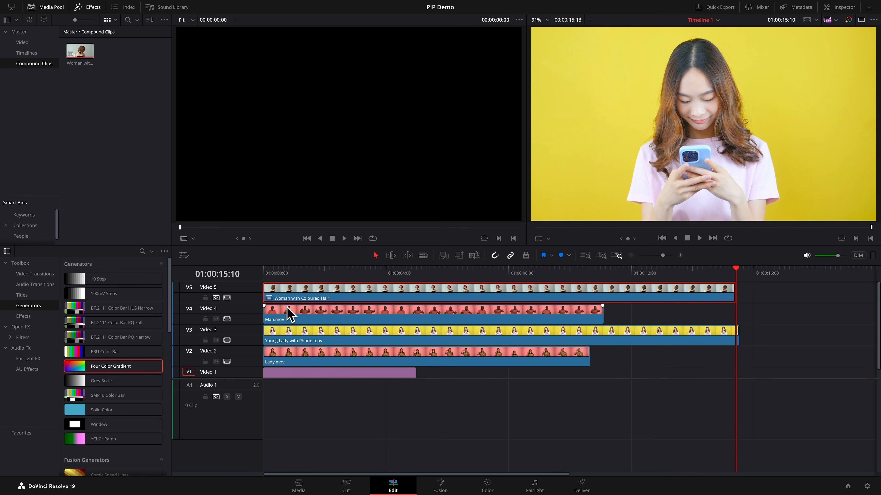
# - Turn auto track selection back on for Video 1 to Video 4
pyautogui.scroll(-1, 246, 322)
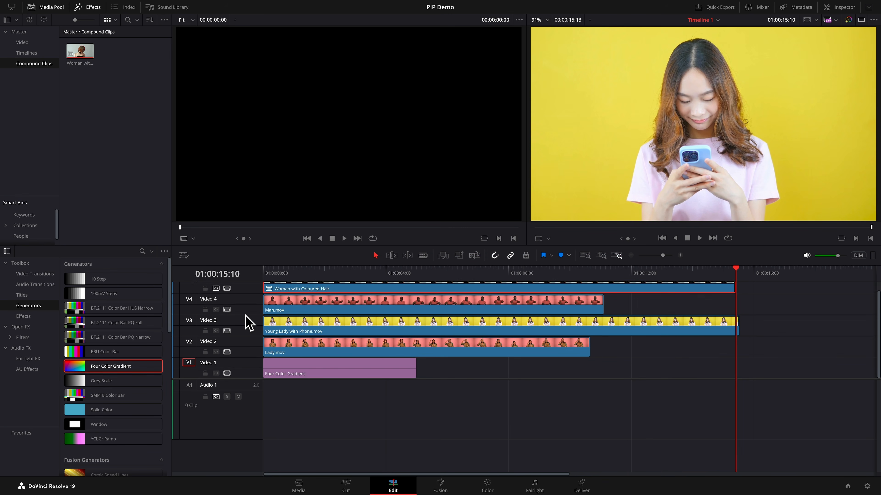
pyautogui.click(217, 373)
pyautogui.click(216, 352)
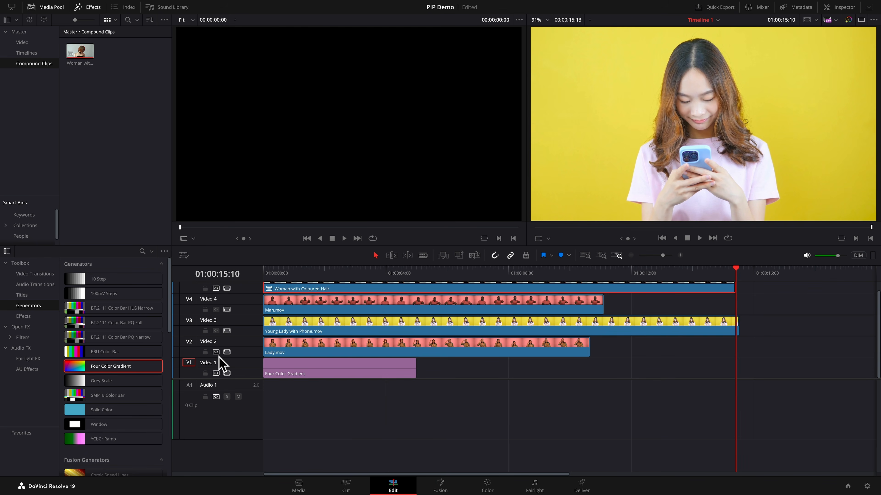
pyautogui.click(216, 331)
pyautogui.click(216, 309)
pyautogui.scroll(1, 347, 329)
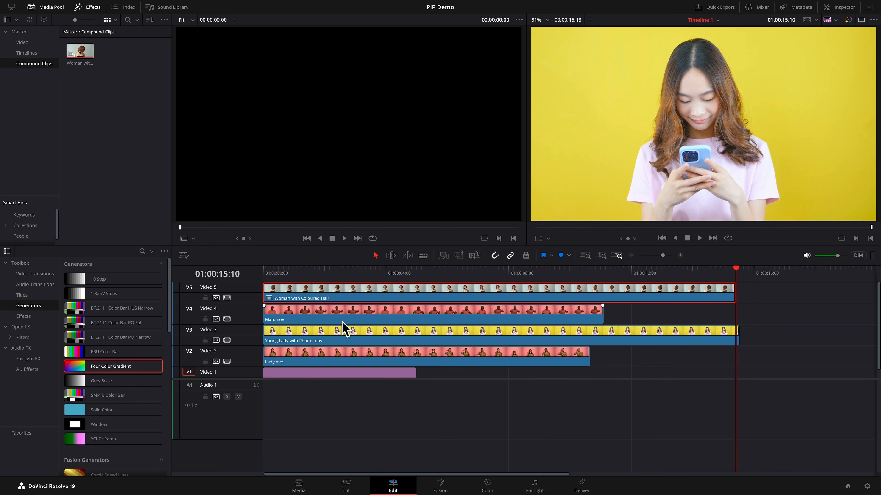
# - Blade all tracks at the end of Lady.mov (01:00:10:16) and delete the clip portions after the cut
pyautogui.click(620, 313)
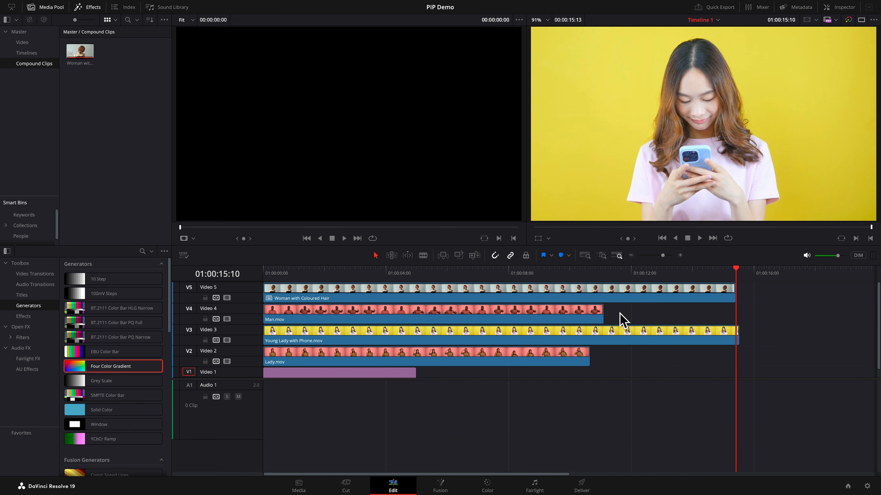
pyautogui.press('Up')
pyautogui.press('Up')
pyautogui.hotkey('ctrl', 'b')
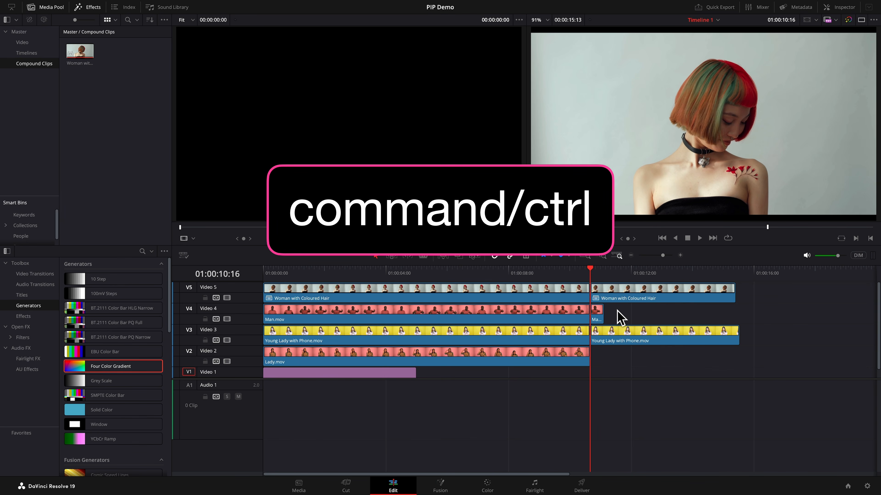
pyautogui.keyDown('ctrl'); pyautogui.click(625, 298); pyautogui.keyUp('ctrl')
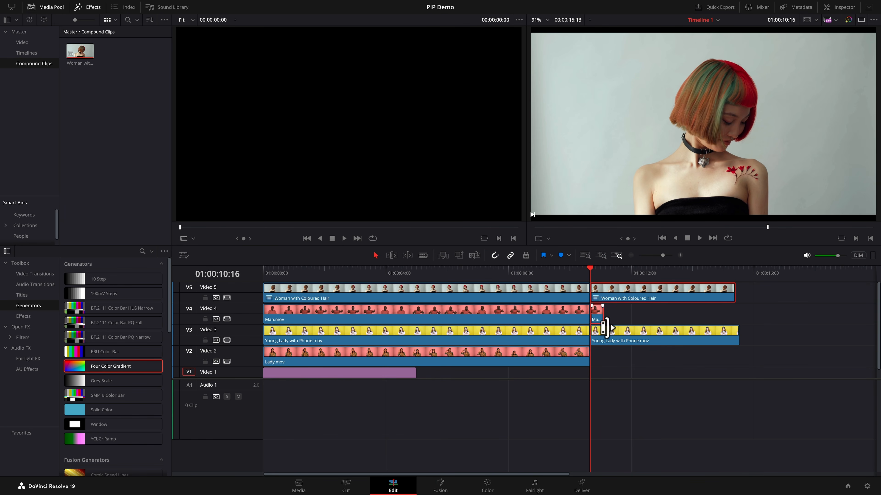
pyautogui.keyDown('ctrl'); pyautogui.click(623, 342); pyautogui.keyUp('ctrl')
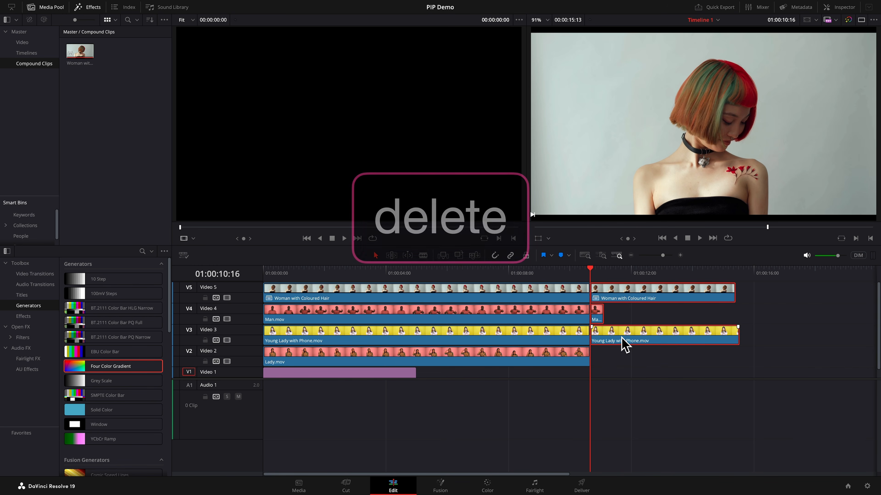
pyautogui.press('Delete')
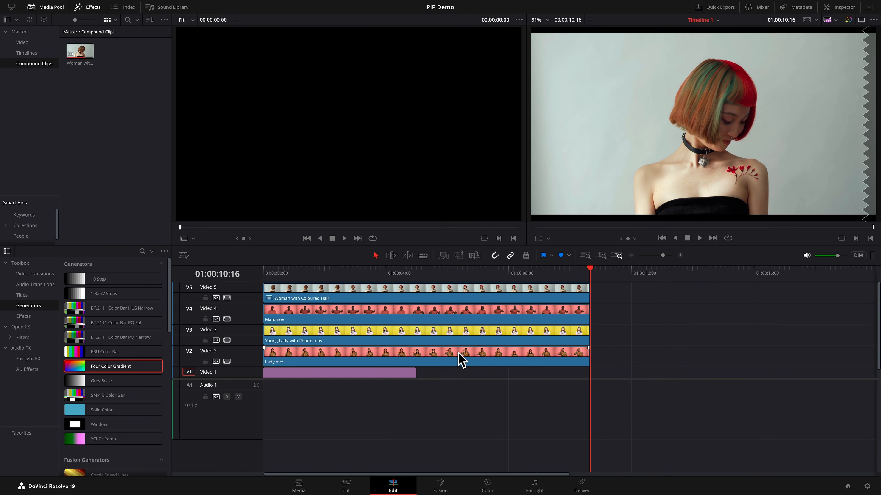
# - Extend the Four Color Gradient clip on Video 1 so it ends at the playhead, 01:00:10:16
pyautogui.scroll(-1, 458, 360)
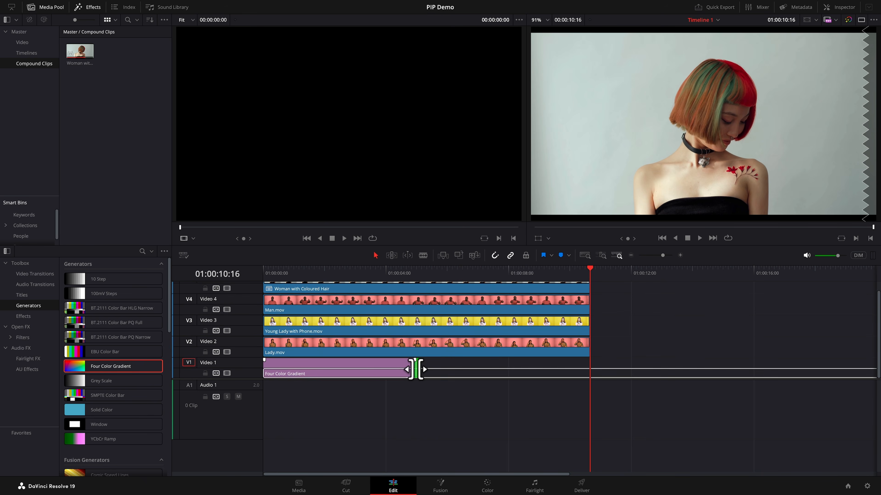
pyautogui.moveTo(415, 369); pyautogui.dragTo(589, 370)
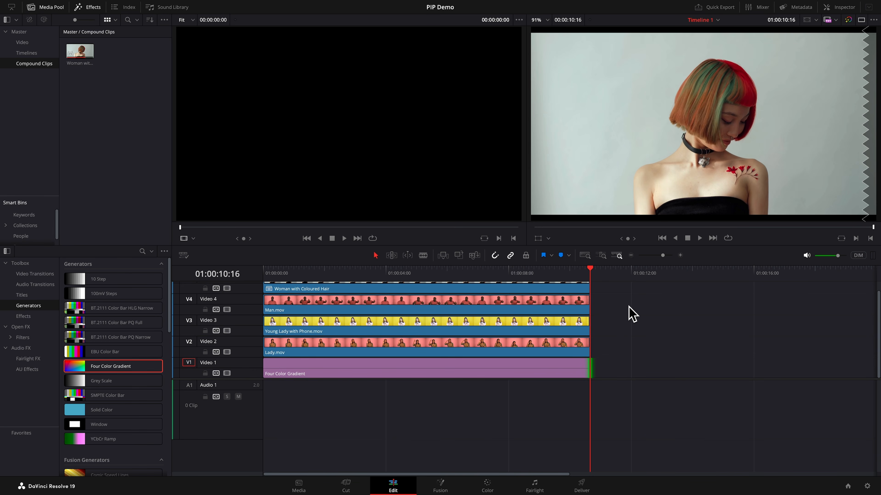
pyautogui.scroll(1, 634, 312)
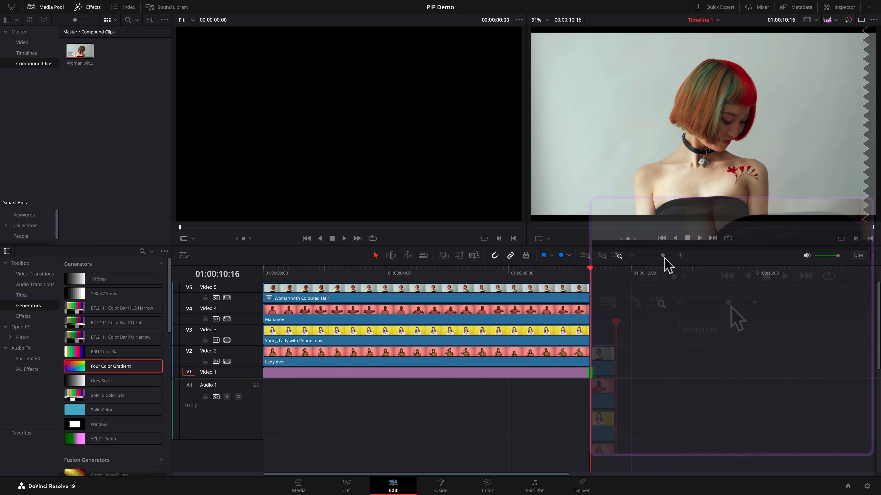
pyautogui.moveTo(664, 257); pyautogui.dragTo(666, 258)
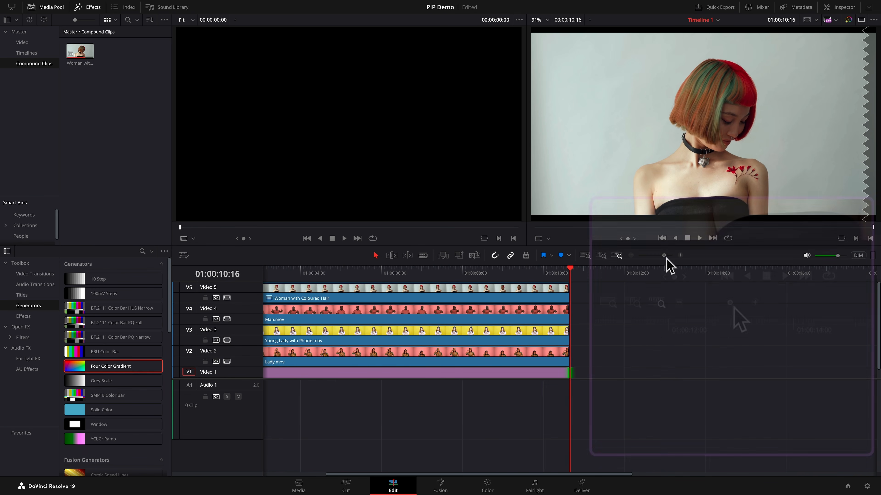
pyautogui.scroll(4, 654, 321)
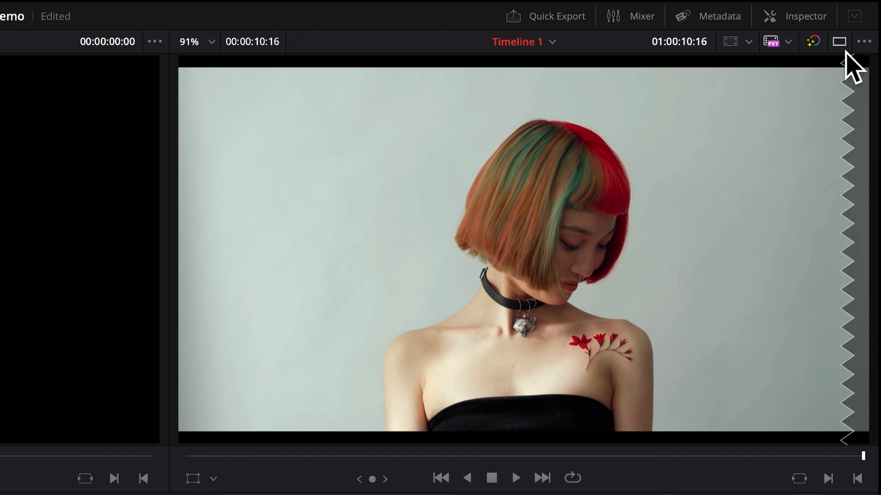
# - Switch the viewer layout to a single timeline viewer and select the compound clip on Video 5
pyautogui.click(861, 19)
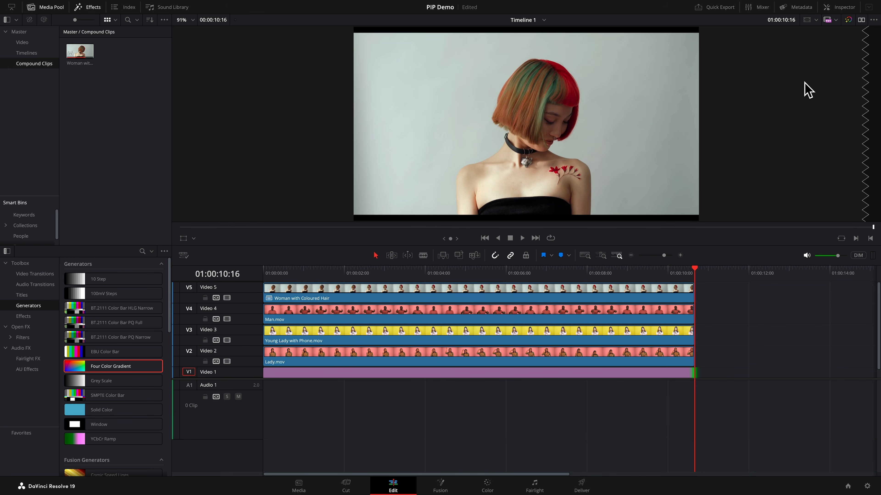
pyautogui.click(551, 298)
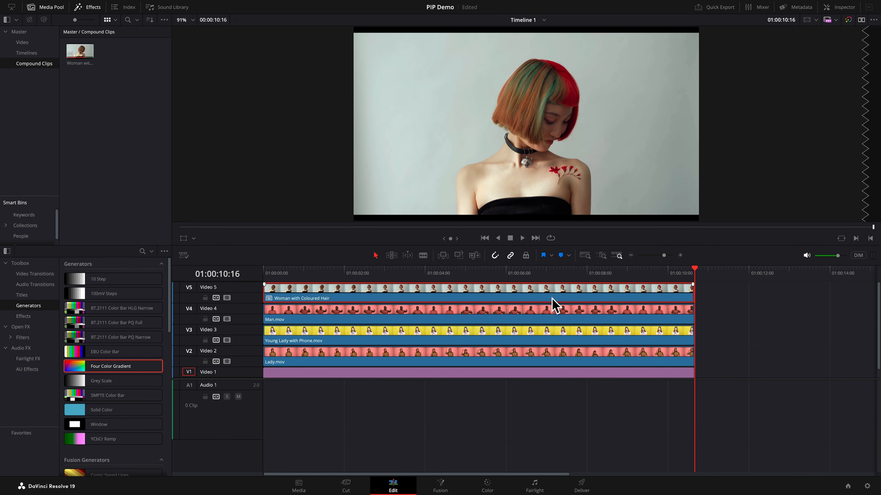
# - Apply the Video Collage Open FX effect to the compound clip on Video 5 and enable Preview Layout in the inspector
pyautogui.click(48, 306)
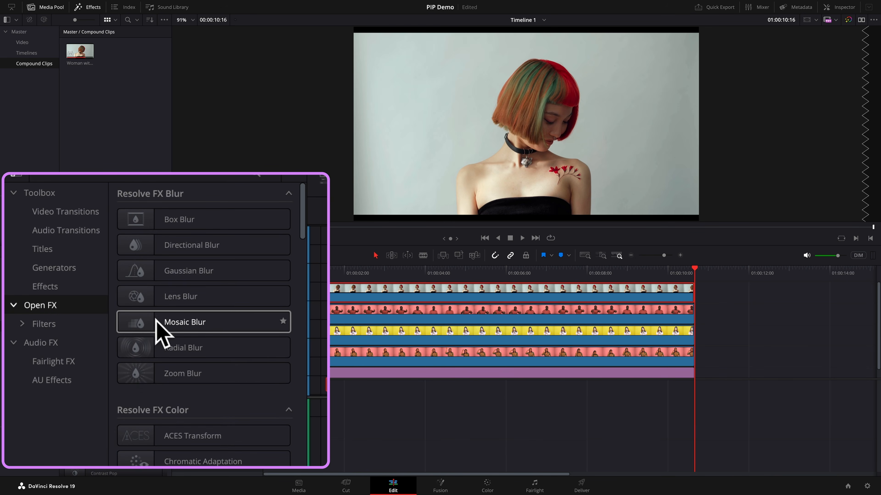
pyautogui.scroll(-20, 208, 331)
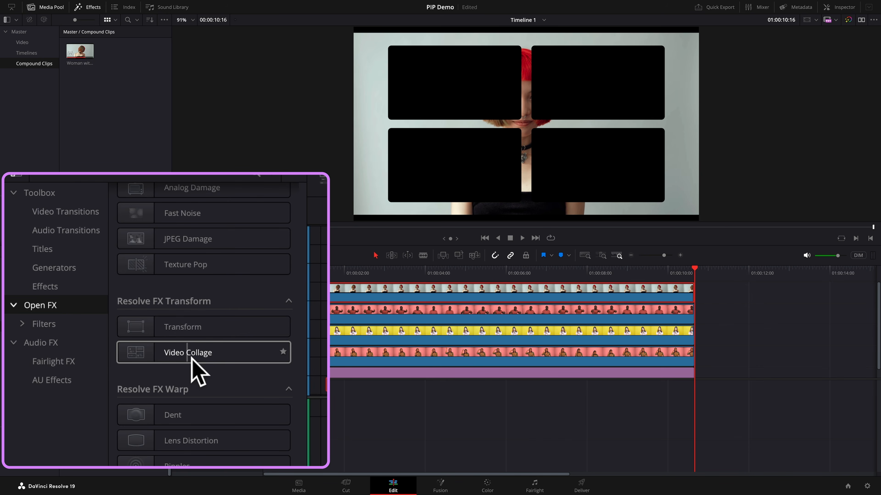
pyautogui.click(104, 355)
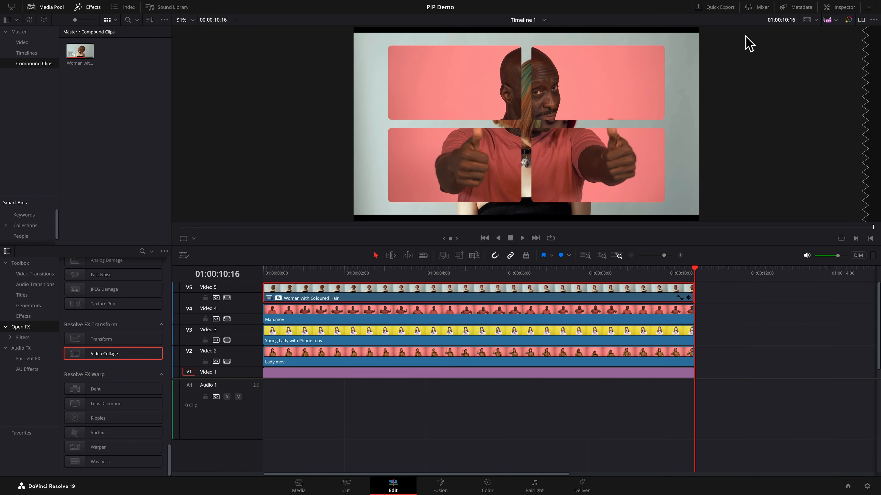
pyautogui.click(843, 7)
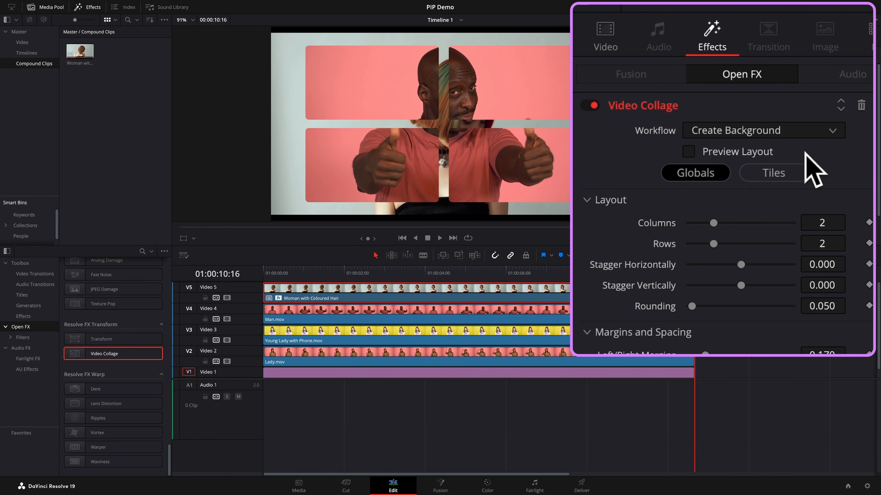
pyautogui.click(689, 152)
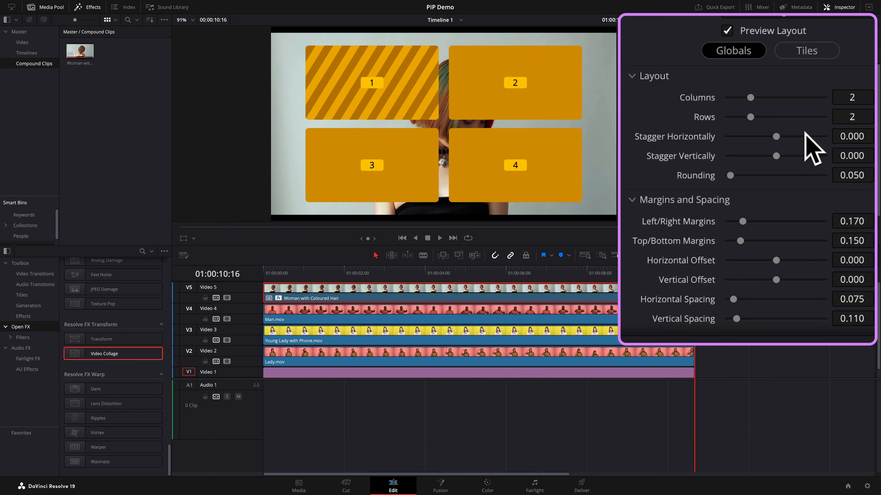
# - Try different collage grids, ending with 4 columns and 3 rows
pyautogui.click(732, 101)
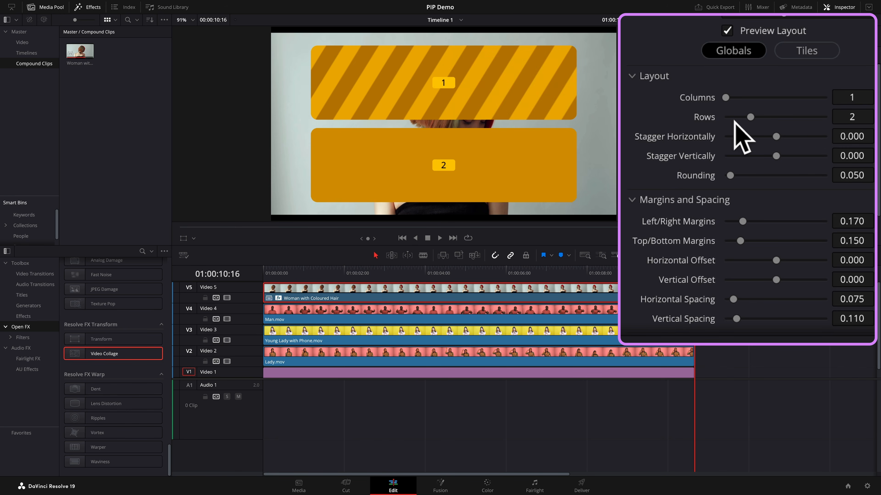
pyautogui.click(734, 119)
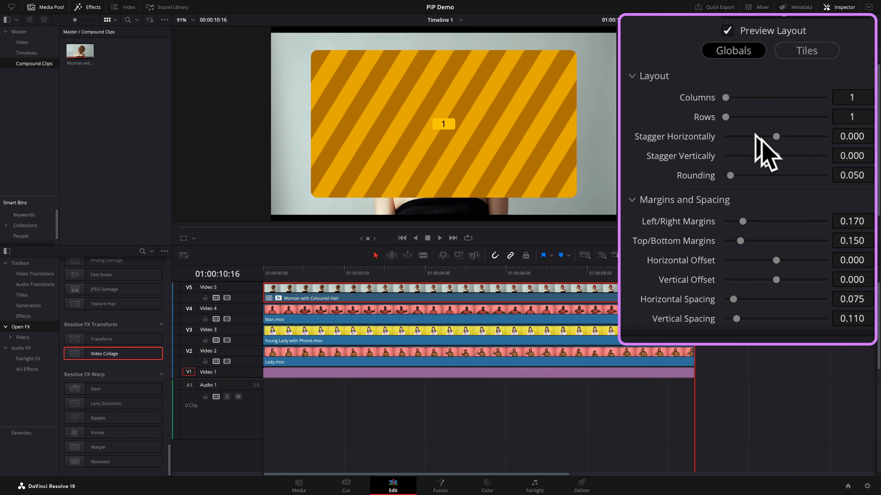
pyautogui.click(783, 103)
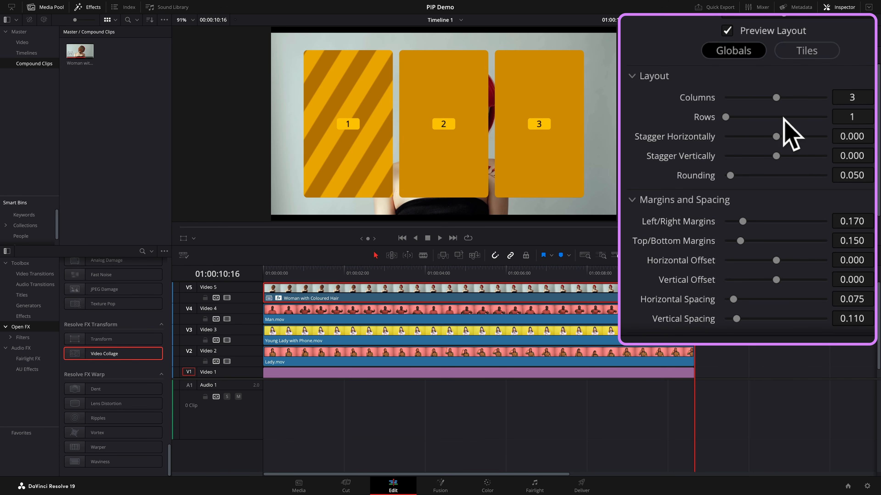
pyautogui.click(779, 118)
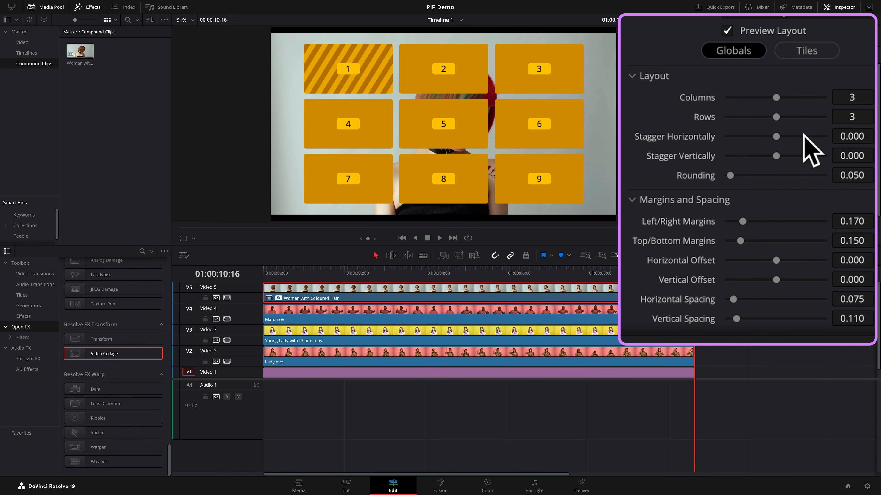
pyautogui.click(801, 98)
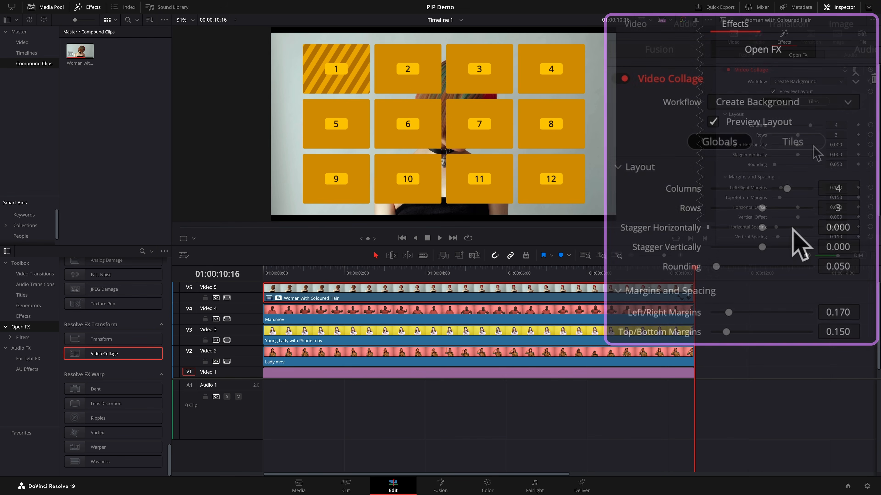
# - Turn on Manual Tile Management in the collage's Tiles settings, try deleting and adding a tile, and undo each change
pyautogui.click(814, 103)
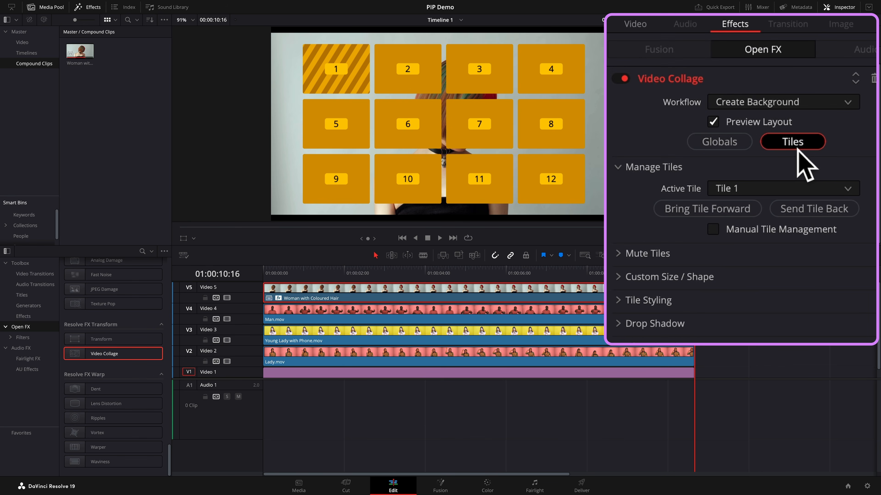
pyautogui.click(716, 230)
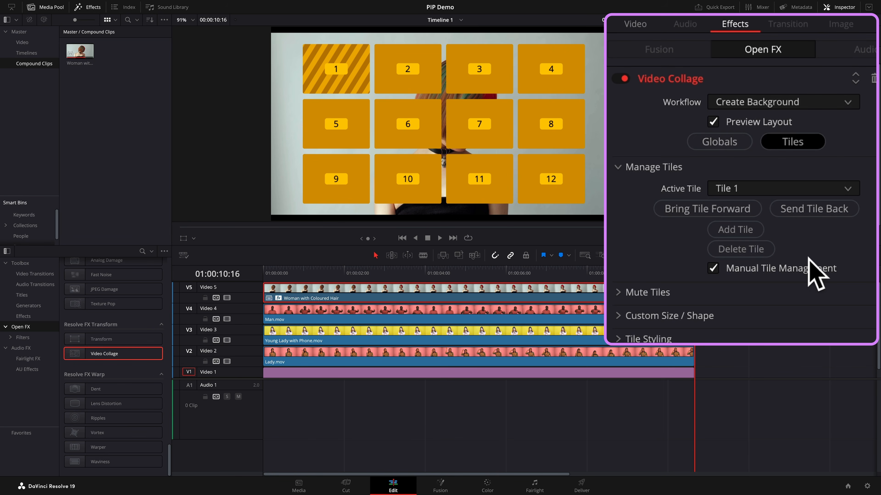
pyautogui.click(749, 252)
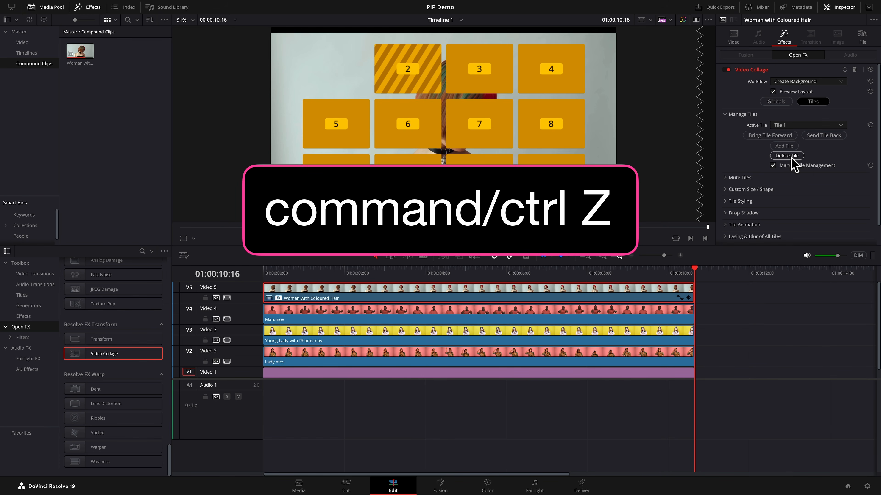
pyautogui.hotkey('ctrl', 'z')
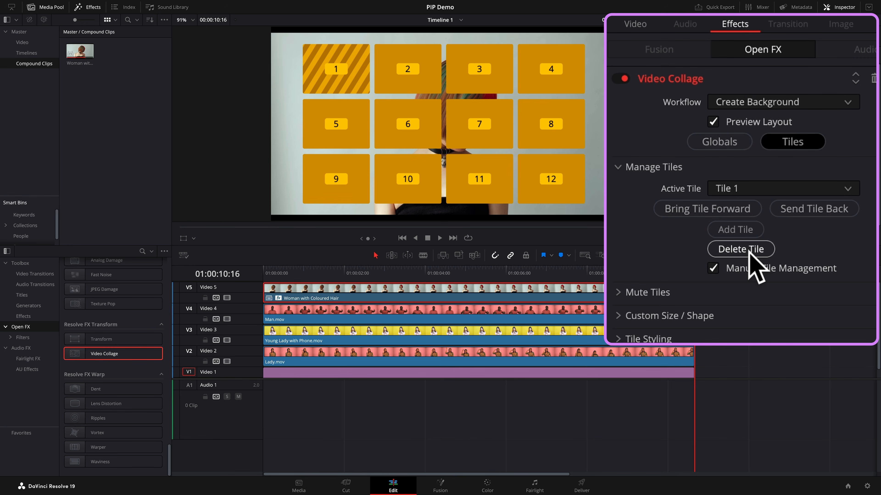
pyautogui.click(742, 231)
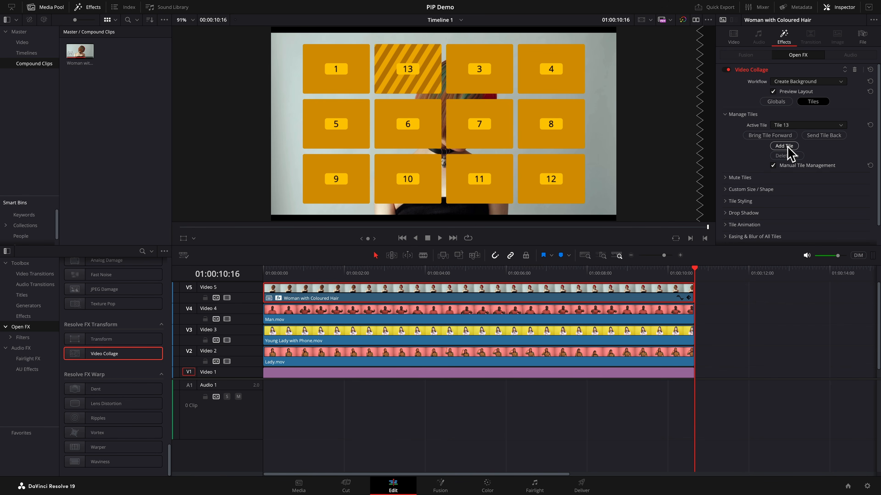
pyautogui.press('super+z')
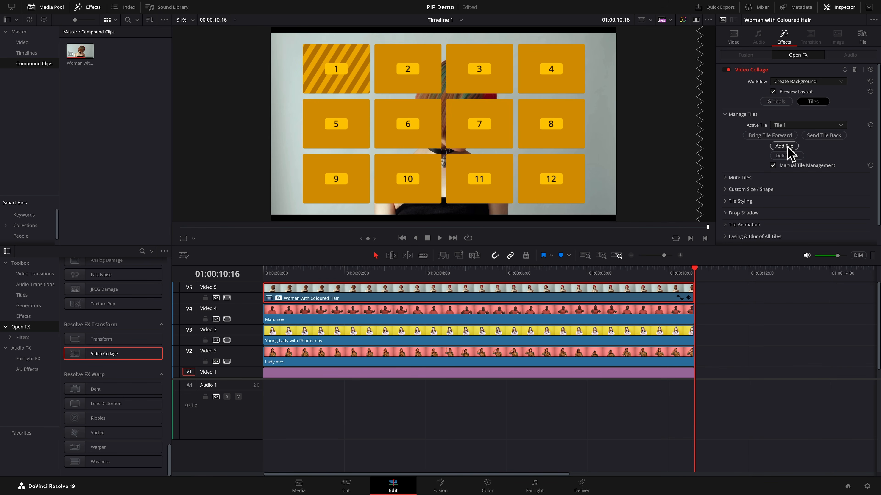
# - Save the project and switch Manual Tile Management back off
pyautogui.press('super+s')
pyautogui.click(773, 166)
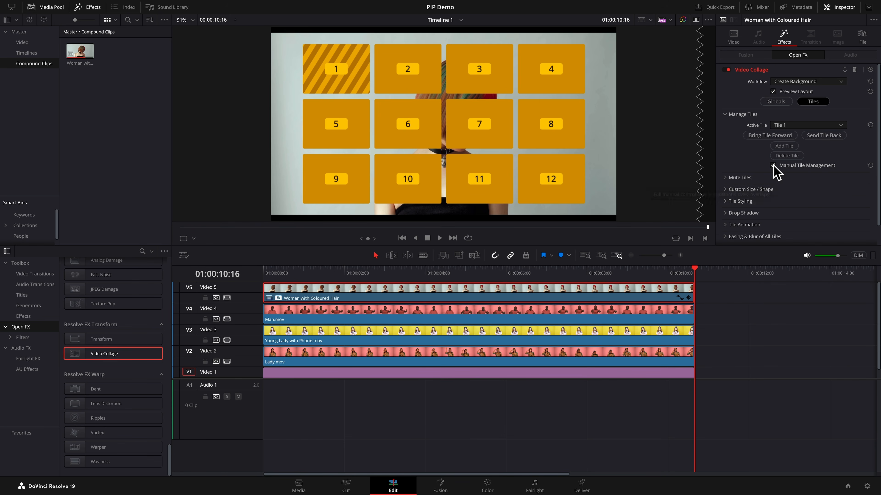
# - In the Globals settings, try 2 rows with horizontal and vertical staggers, reset both staggers to 0, and set Rows to 1
pyautogui.click(775, 101)
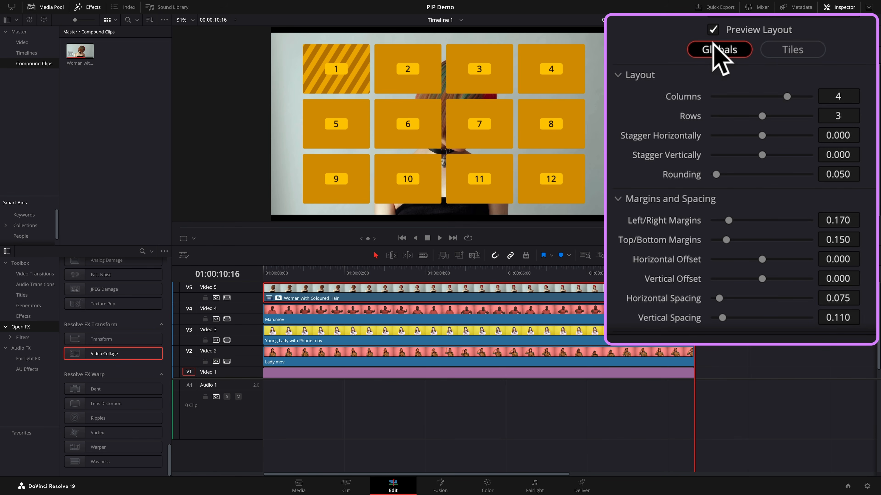
pyautogui.moveTo(718, 117); pyautogui.dragTo(711, 115)
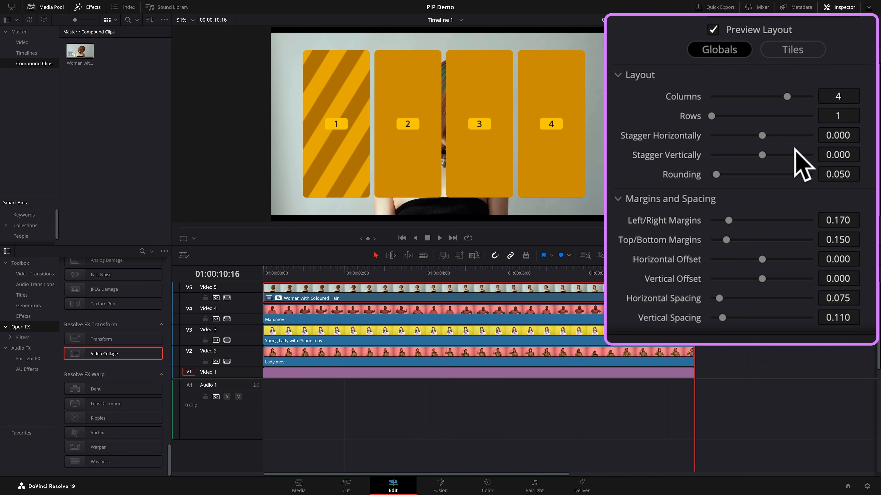
pyautogui.click(734, 116)
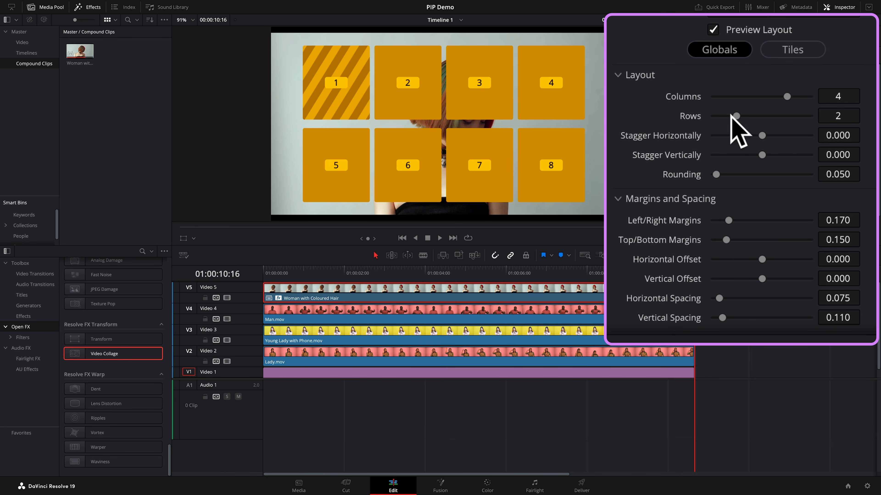
pyautogui.moveTo(761, 136); pyautogui.dragTo(737, 134)
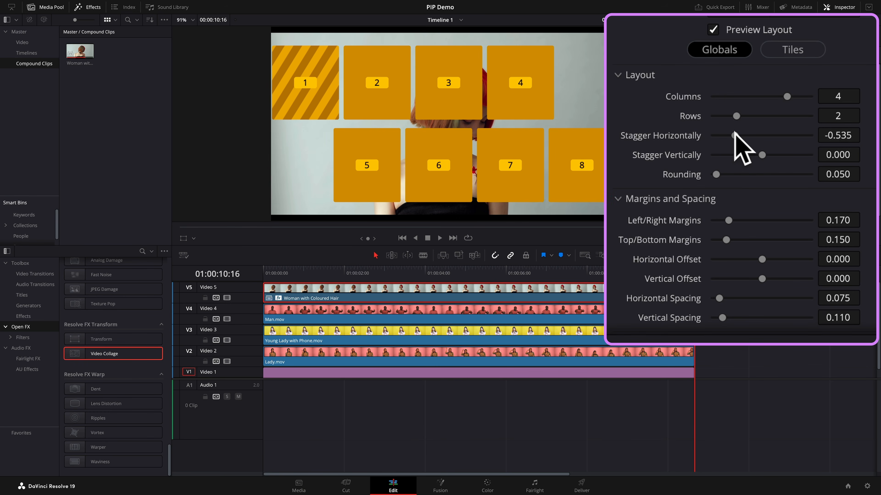
pyautogui.doubleClick(674, 135)
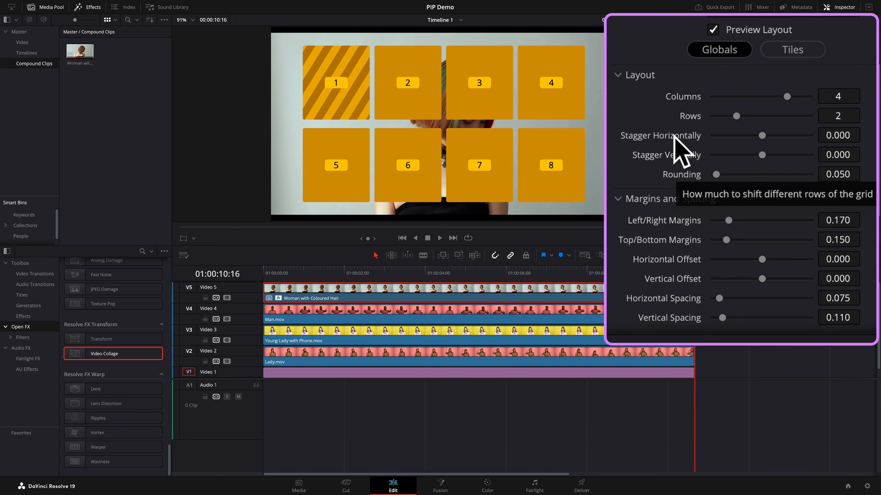
pyautogui.click(720, 117)
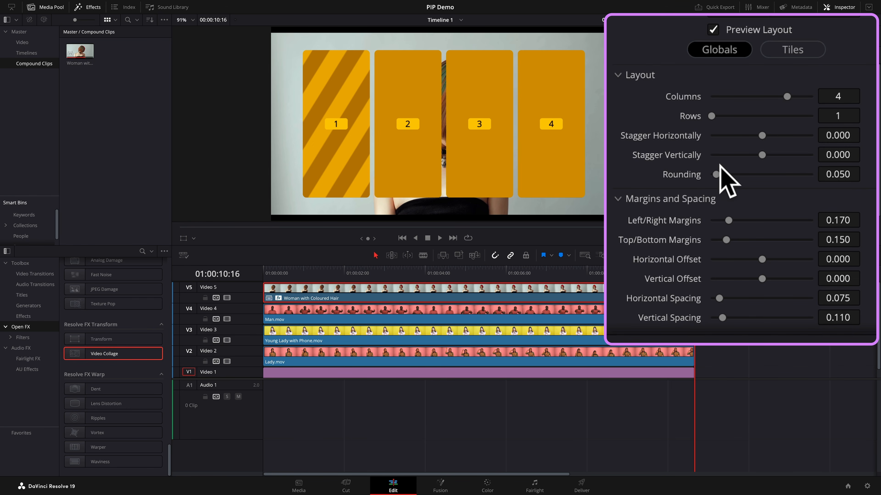
pyautogui.moveTo(767, 160)
pyautogui.mouseDown()
pyautogui.moveTo(740, 160)
pyautogui.moveTo(778, 162)
pyautogui.mouseUp()
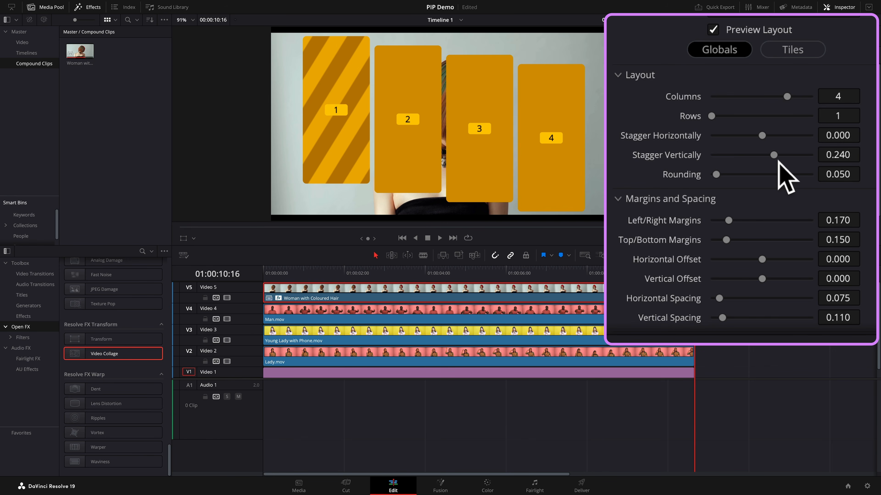
pyautogui.doubleClick(672, 157)
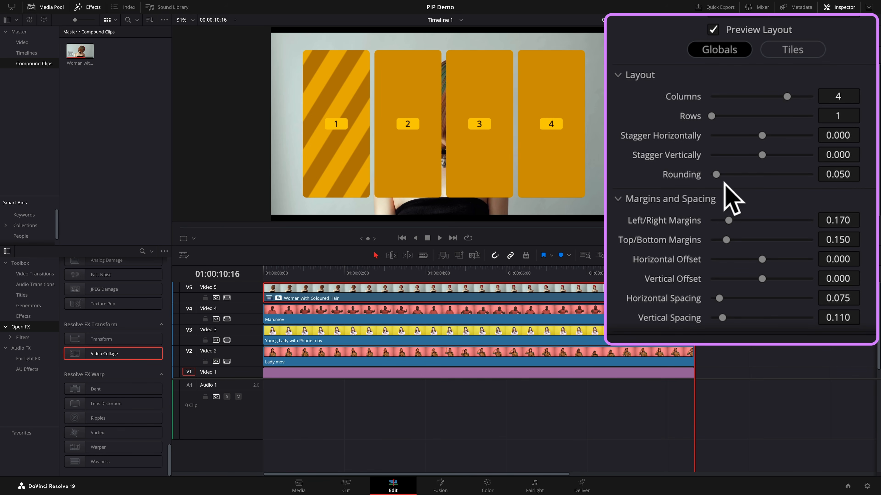
# - Set the collage tile Rounding to 0.116
pyautogui.moveTo(716, 174); pyautogui.dragTo(822, 184)
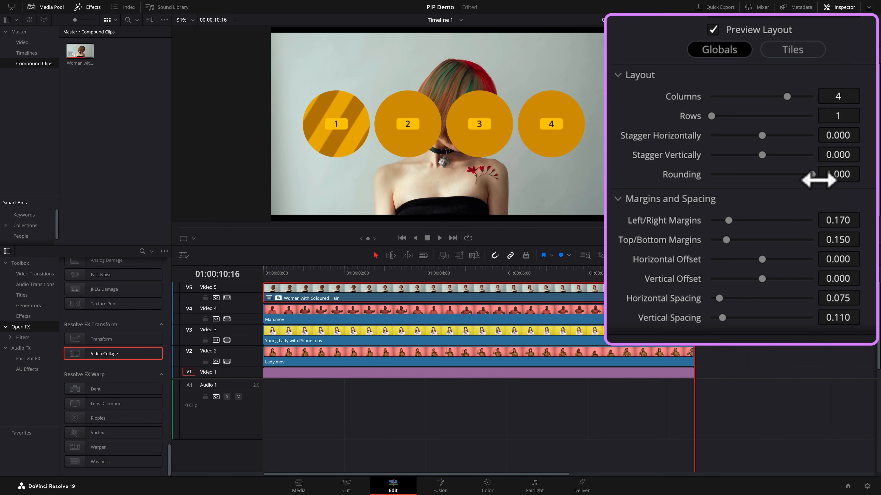
pyautogui.moveTo(813, 175); pyautogui.dragTo(729, 180)
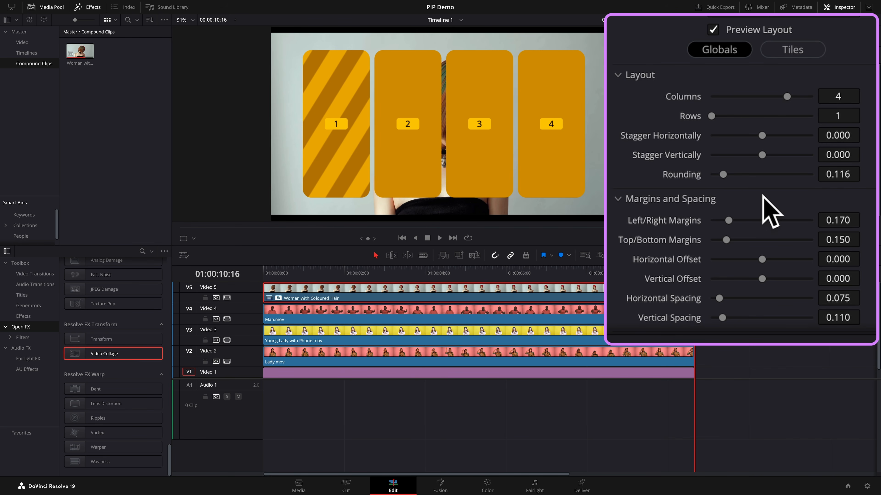
# - Set Left/Right Margins to 0.070 and Top/Bottom Margins to 0.527 for the collage tiles
pyautogui.scroll(-2, 770, 211)
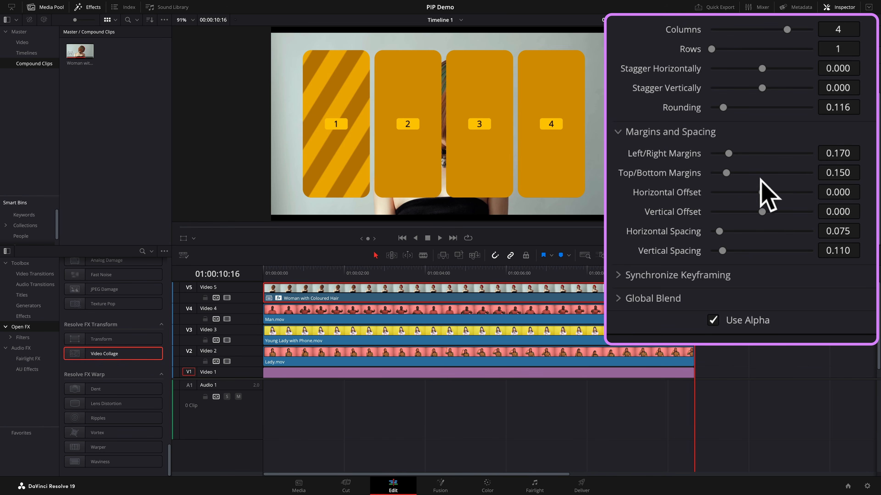
pyautogui.moveTo(729, 157)
pyautogui.mouseDown()
pyautogui.moveTo(752, 158)
pyautogui.moveTo(716, 159)
pyautogui.mouseUp()
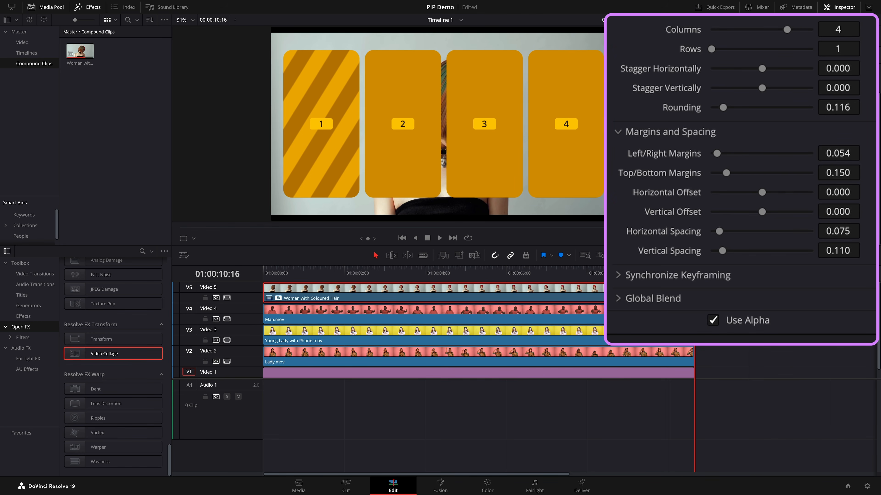
pyautogui.moveTo(843, 162); pyautogui.dragTo(864, 151)
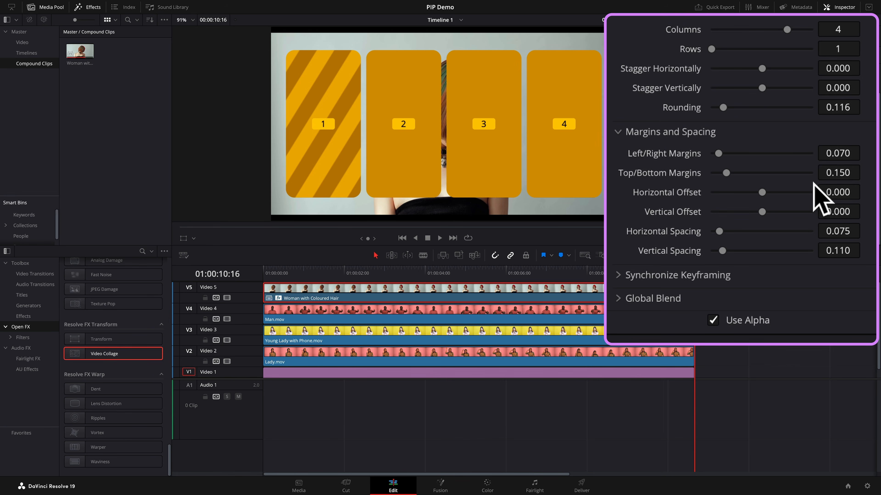
pyautogui.moveTo(727, 173); pyautogui.dragTo(775, 179)
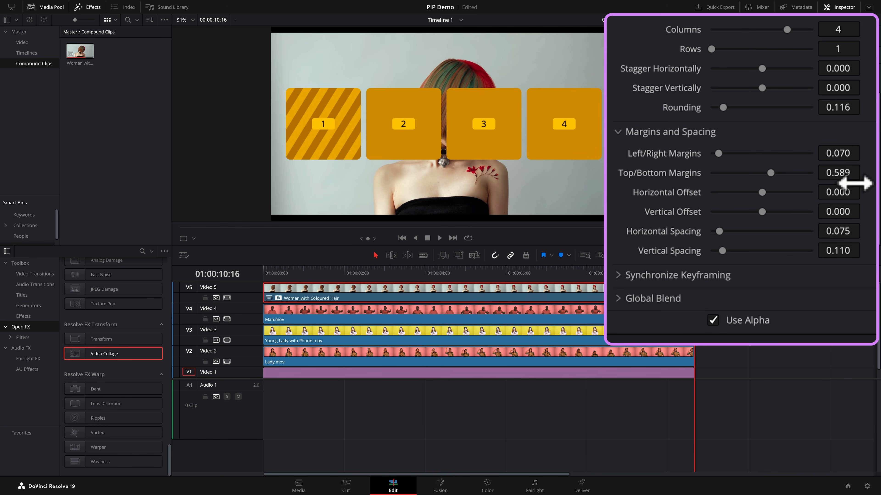
pyautogui.moveTo(854, 180); pyautogui.dragTo(819, 179)
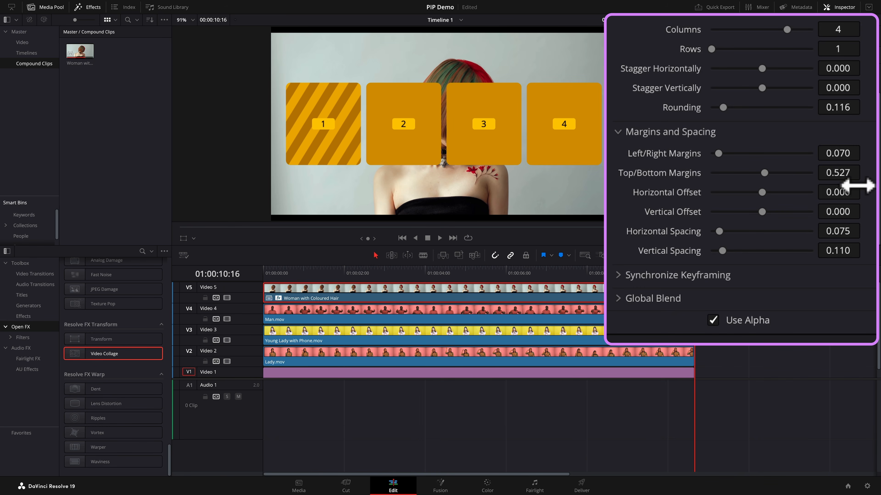
pyautogui.scroll(5, 851, 199)
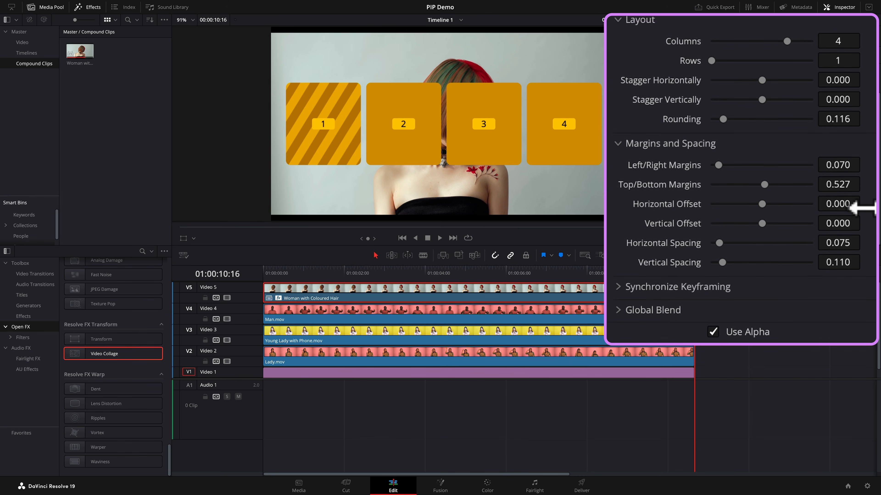
pyautogui.scroll(-5, 851, 230)
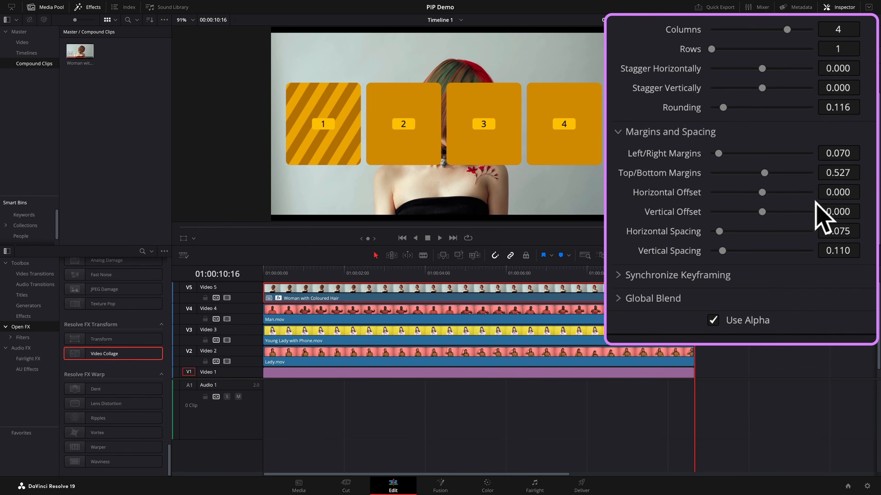
# - Try shifting the collage's Horizontal Offset and Vertical Offset, then reset both offsets to 0
pyautogui.moveTo(763, 193)
pyautogui.mouseDown()
pyautogui.moveTo(752, 197)
pyautogui.moveTo(775, 198)
pyautogui.moveTo(764, 199)
pyautogui.mouseUp()
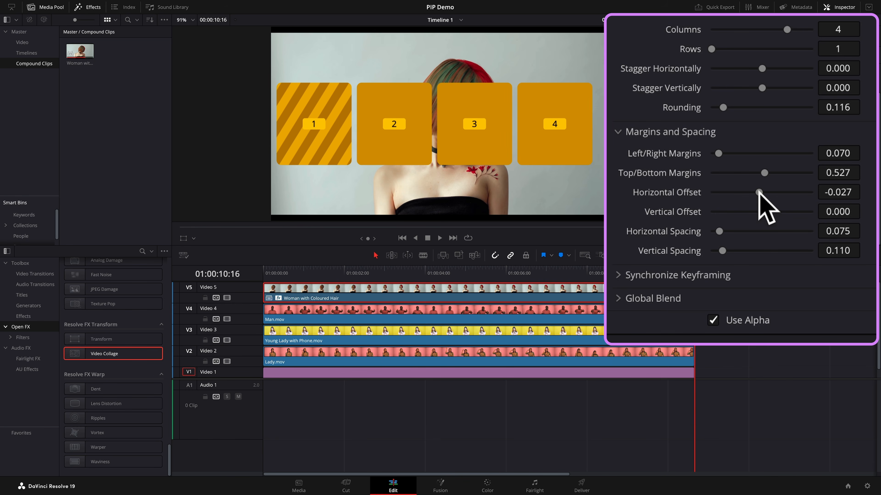
pyautogui.doubleClick(679, 193)
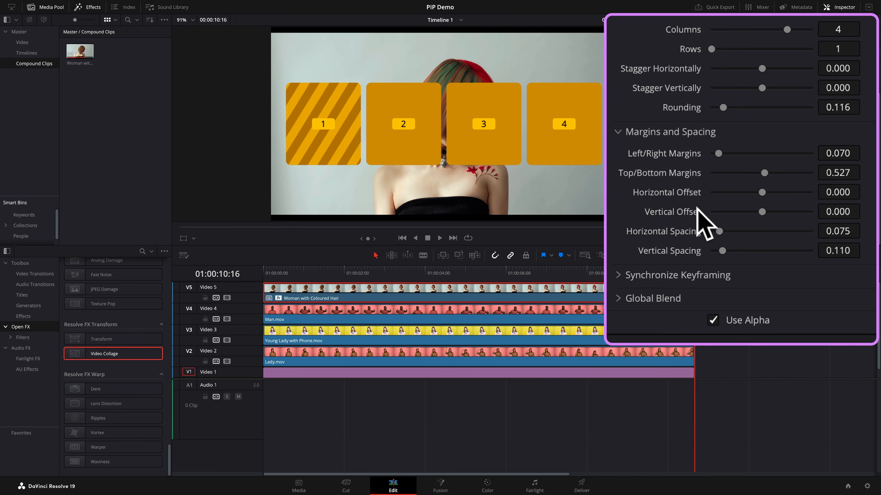
pyautogui.moveTo(765, 213); pyautogui.dragTo(786, 216)
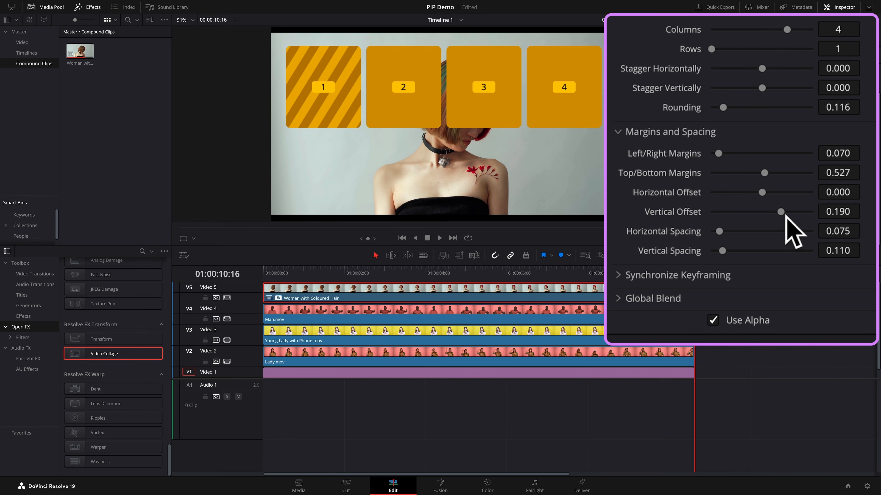
pyautogui.doubleClick(676, 212)
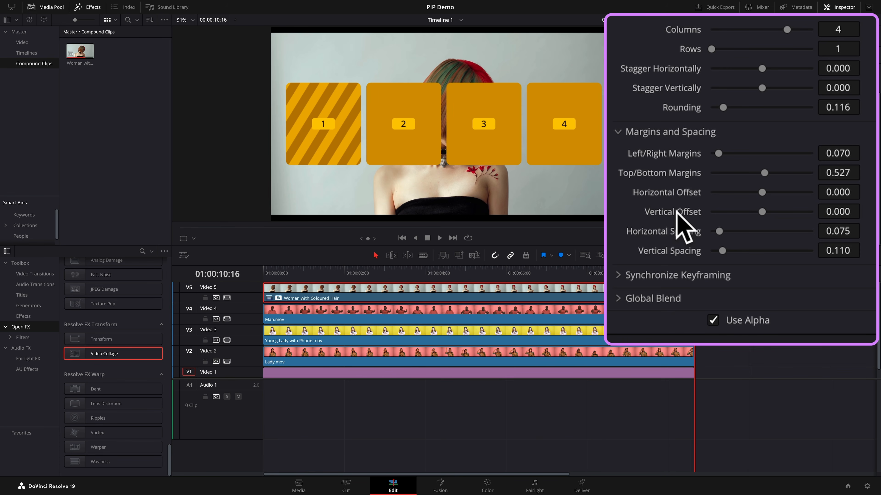
# - Set the collage Horizontal Spacing to 0.073 and Vertical Spacing to 0.151
pyautogui.moveTo(845, 231); pyautogui.dragTo(865, 231)
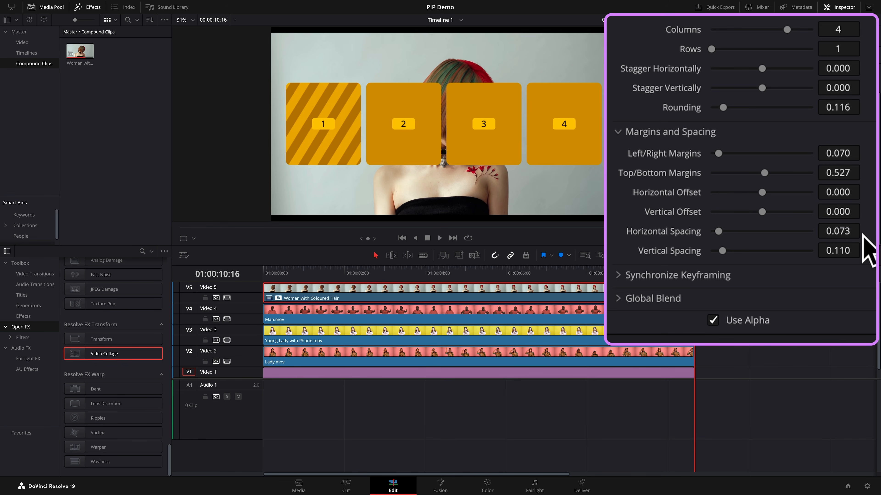
pyautogui.moveTo(860, 250); pyautogui.dragTo(864, 249)
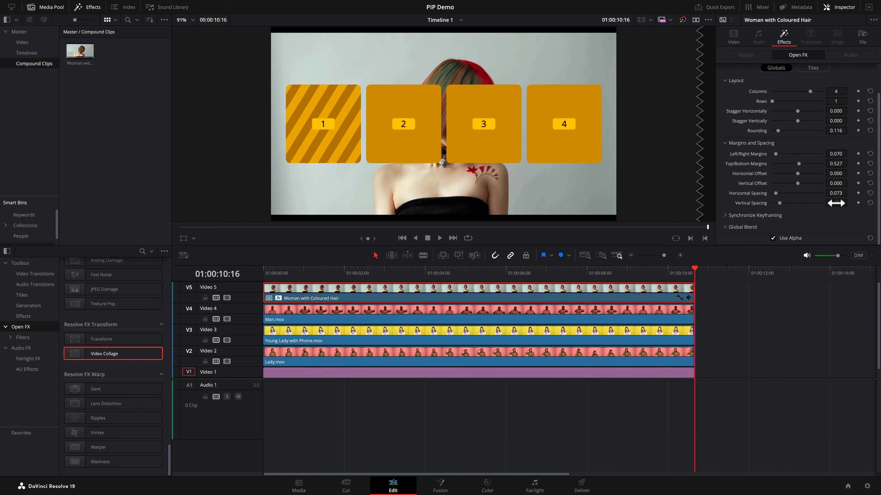
# - In the Tiles settings under Tile Styling, set the Tile Border to -0.027 for all tiles
pyautogui.scroll(2, 859, 134)
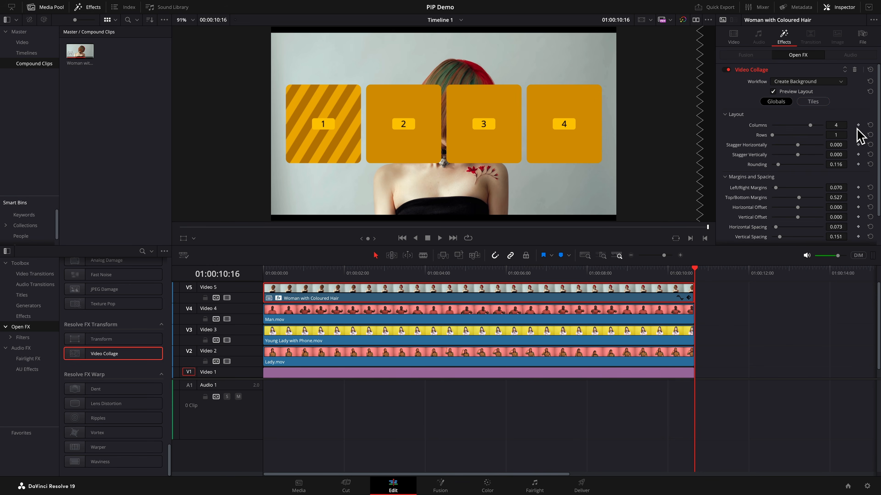
pyautogui.click(813, 102)
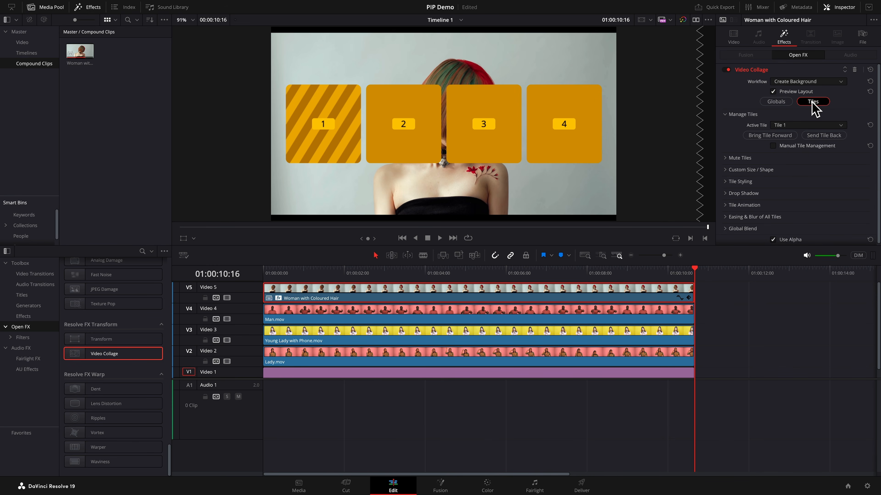
pyautogui.click(731, 182)
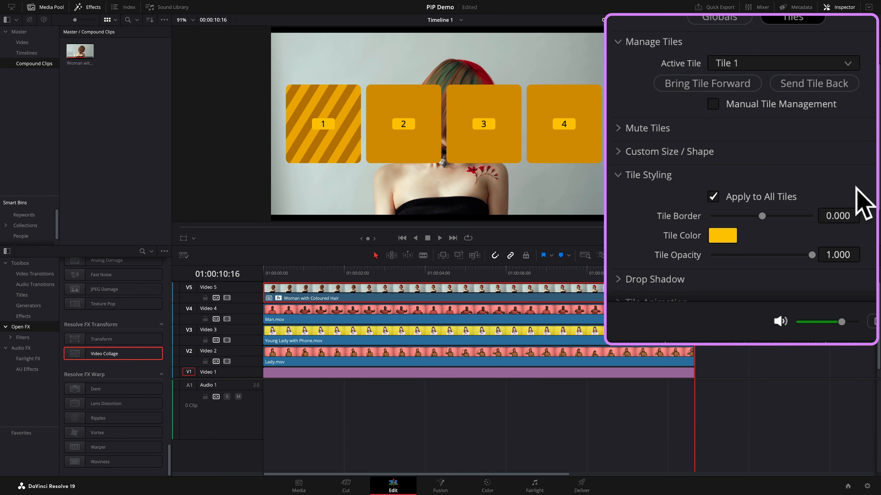
pyautogui.scroll(-3, 862, 209)
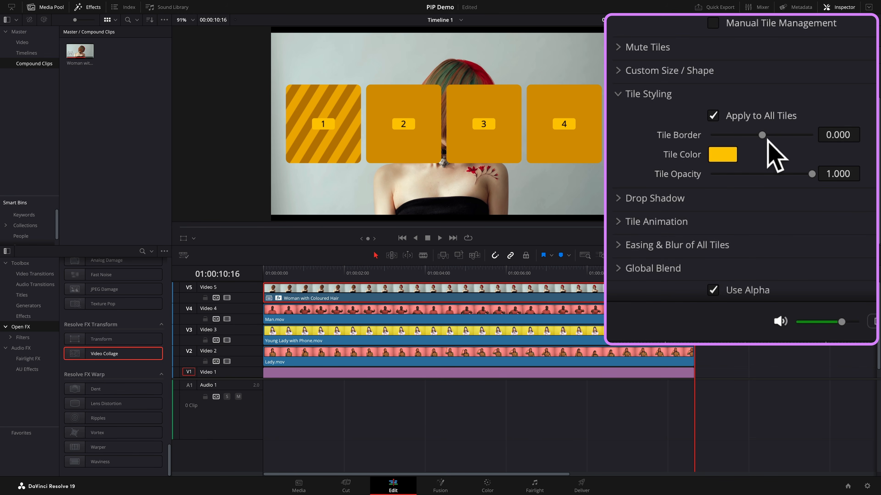
pyautogui.moveTo(767, 140)
pyautogui.mouseDown()
pyautogui.moveTo(782, 139)
pyautogui.moveTo(771, 139)
pyautogui.mouseUp()
pyautogui.doubleClick(688, 138)
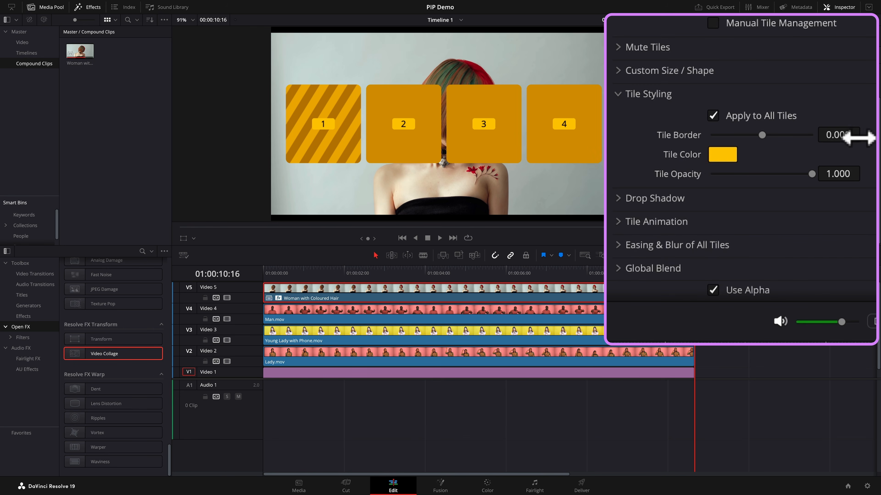
pyautogui.moveTo(856, 137); pyautogui.dragTo(834, 162)
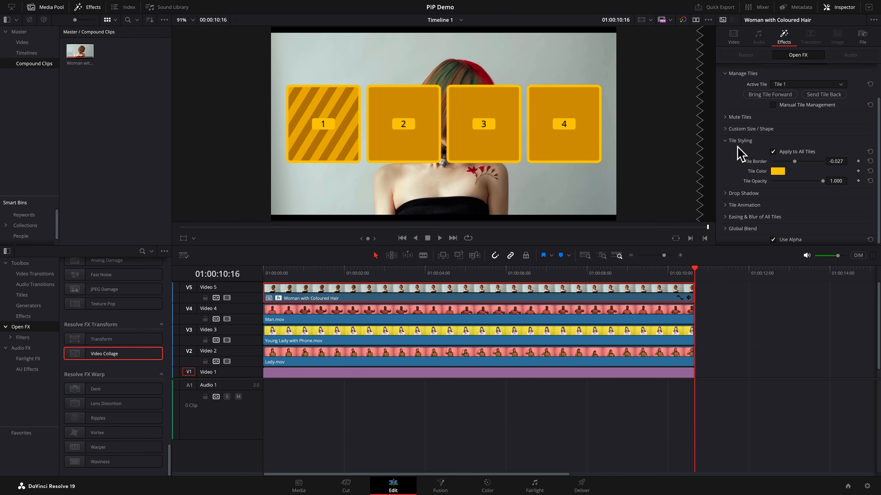
# - Add a tile drop shadow with Strength 0.318, Drop Distance 0.037 and Blur 0.682
pyautogui.click(729, 141)
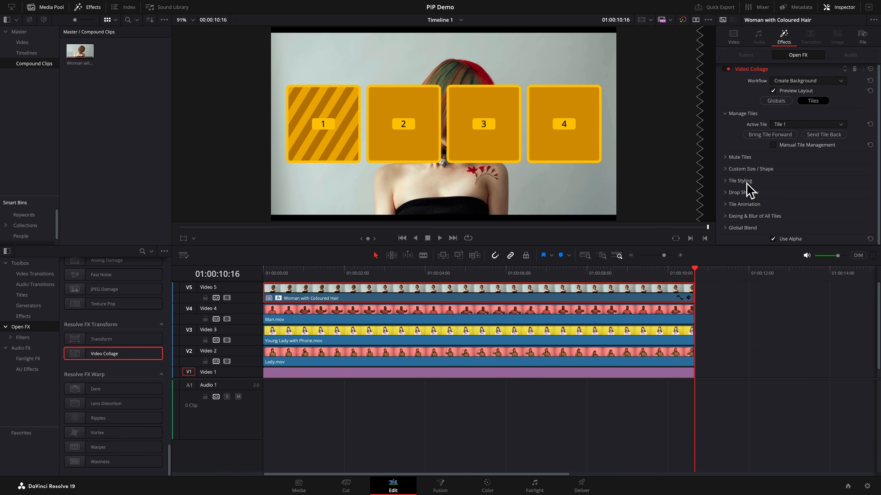
pyautogui.click(737, 192)
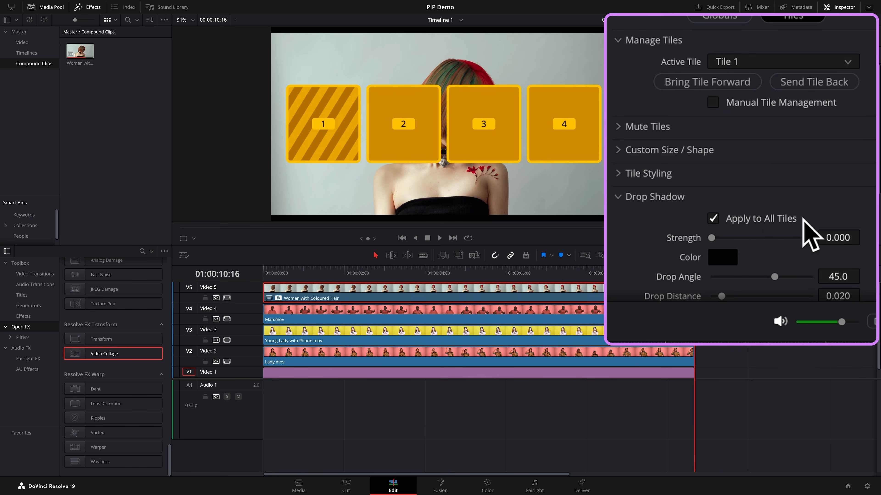
pyautogui.scroll(-5, 811, 237)
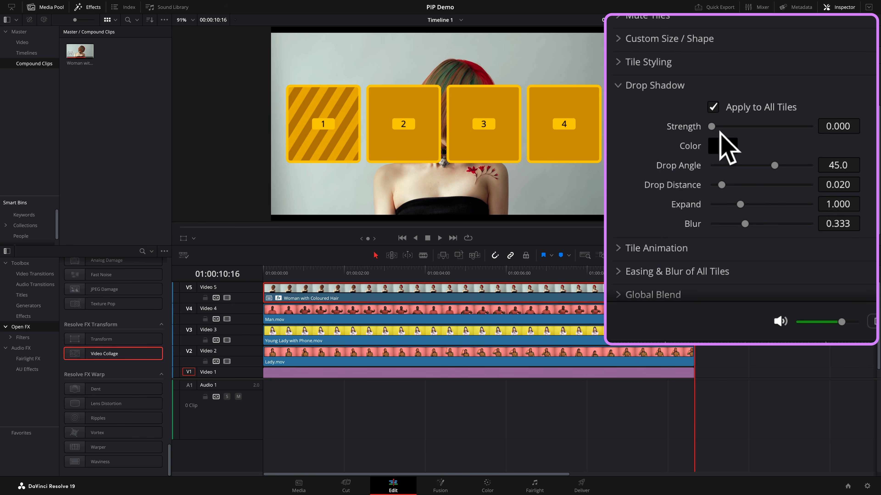
pyautogui.moveTo(711, 127); pyautogui.dragTo(745, 131)
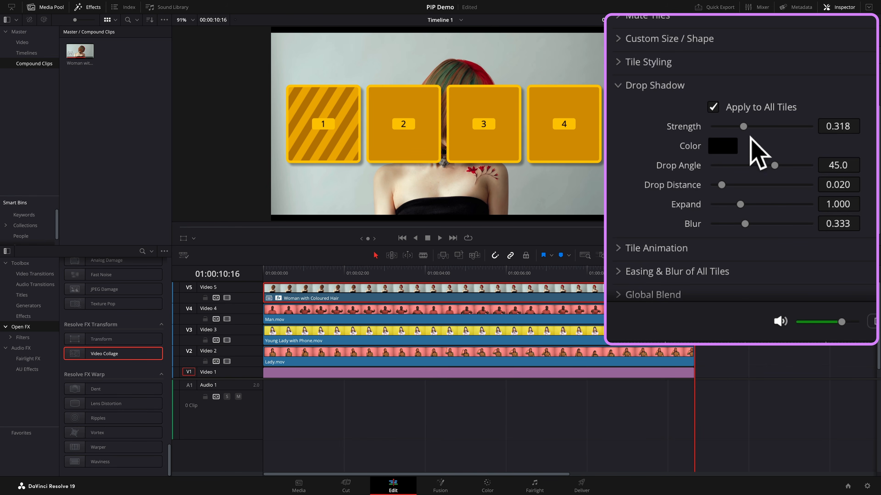
pyautogui.moveTo(727, 185); pyautogui.dragTo(737, 188)
pyautogui.moveTo(750, 225); pyautogui.dragTo(784, 228)
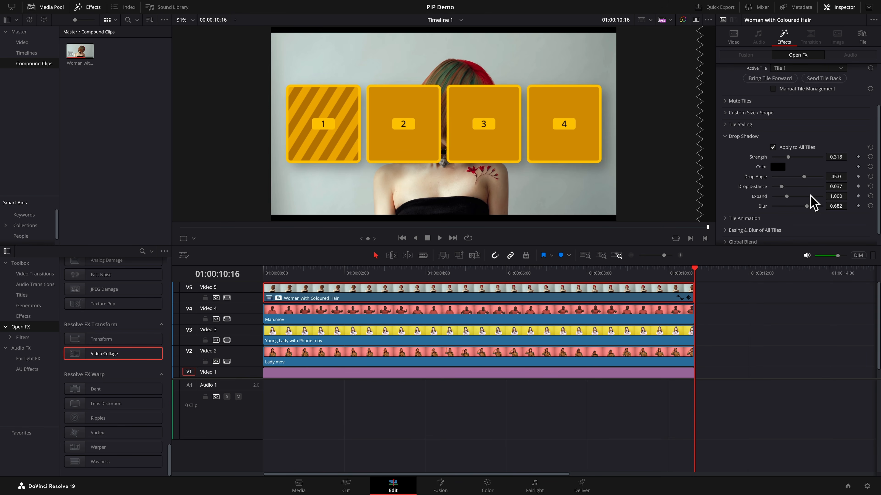
# - Switch the Video Collage Workflow to Create Tile and turn off Preview Layout
pyautogui.click(732, 137)
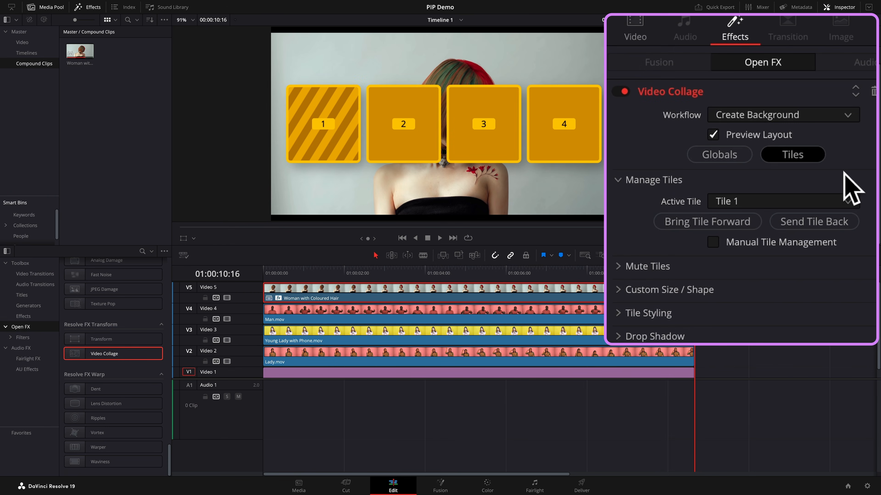
pyautogui.click(848, 117)
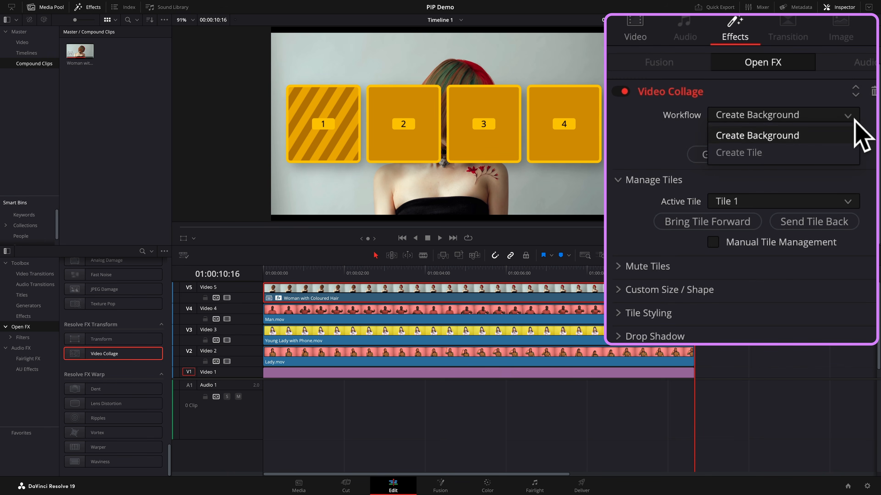
pyautogui.click(750, 154)
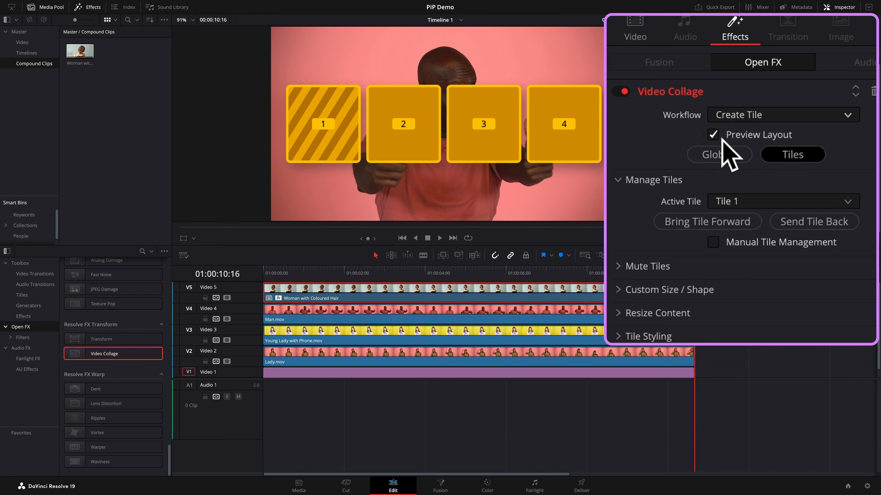
pyautogui.click(773, 92)
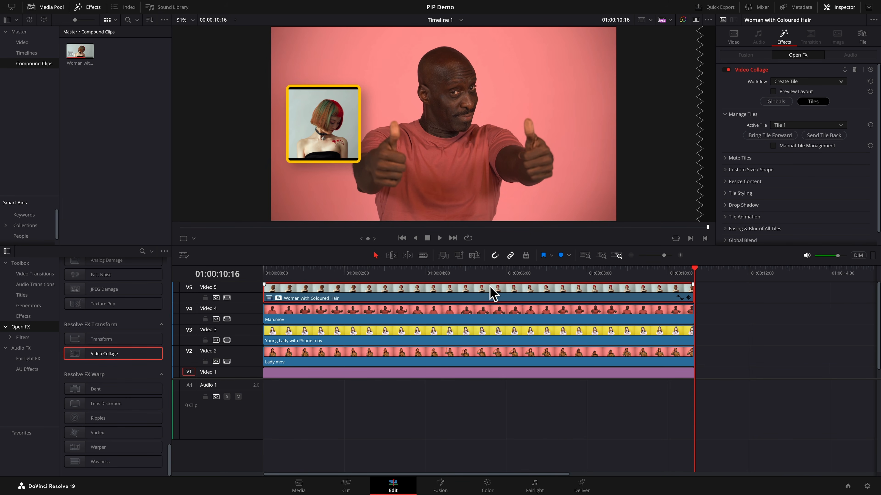
# - Copy the Woman with Coloured Hair clip and paste only its Plugins attributes onto Man.mov, Young Lady with Phone.mov and Lady.mov
pyautogui.rightClick(492, 298)
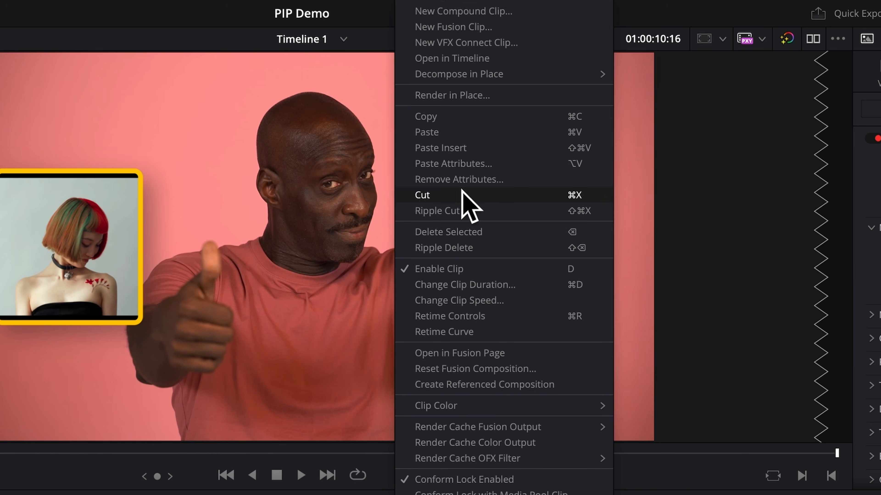
pyautogui.click(438, 117)
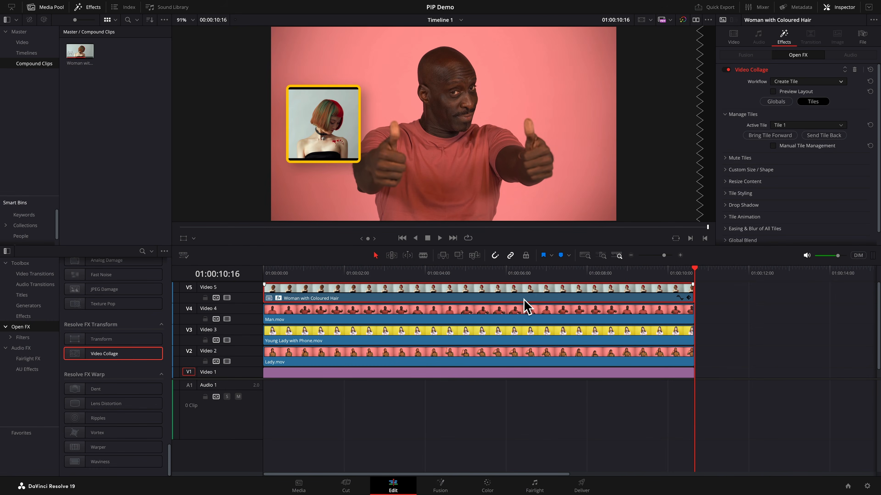
pyautogui.click(535, 317)
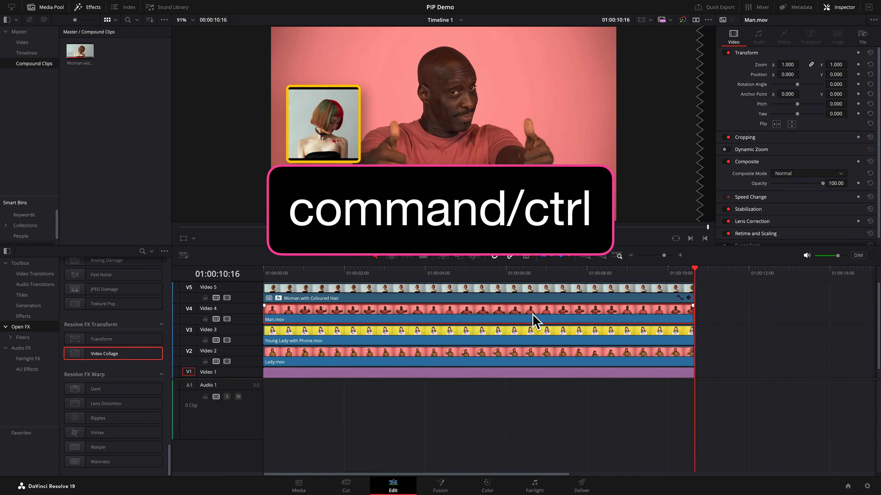
pyautogui.keyDown('ctrl'); pyautogui.click(545, 337); pyautogui.keyUp('ctrl')
pyautogui.keyDown('ctrl'); pyautogui.click(557, 357); pyautogui.keyUp('ctrl')
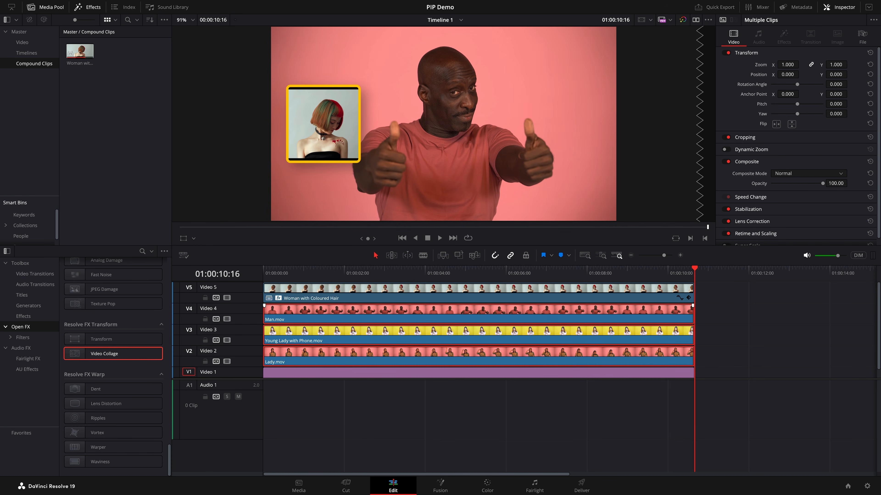
pyautogui.rightClick(534, 314)
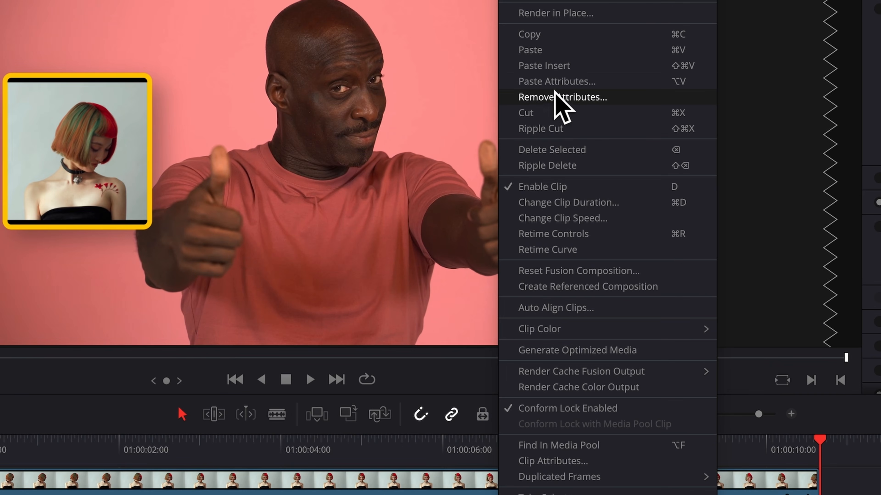
pyautogui.click(557, 81)
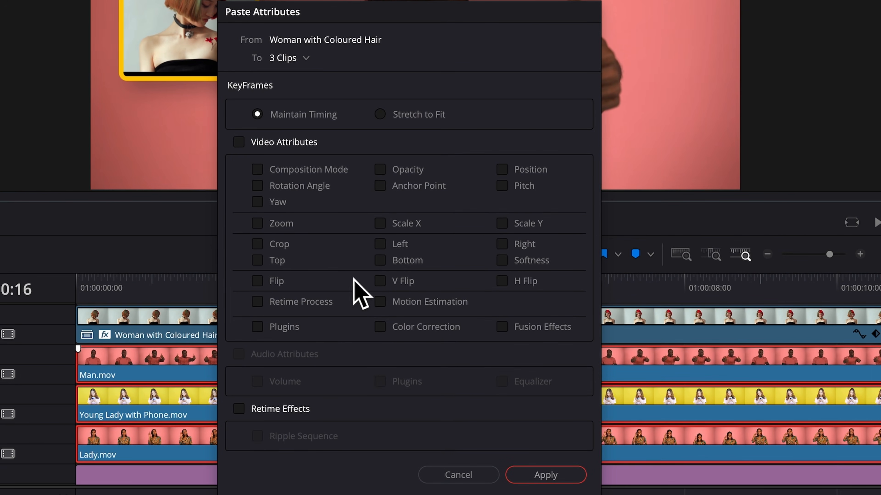
pyautogui.click(257, 327)
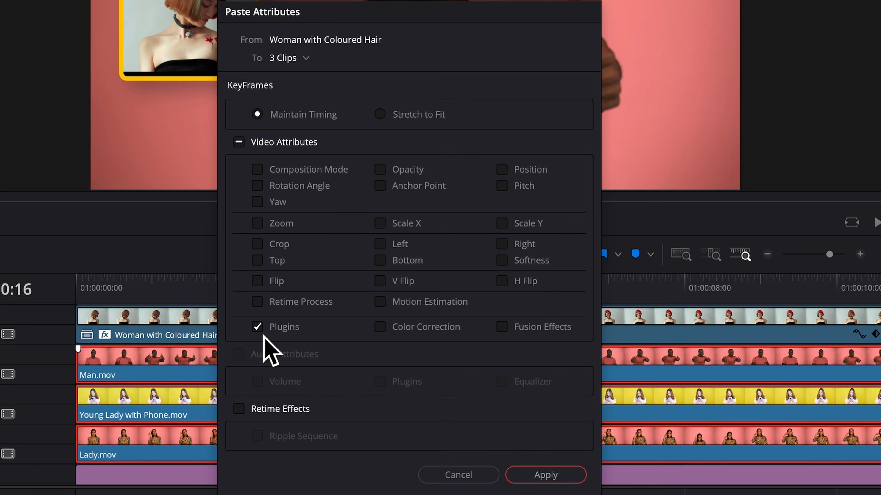
pyautogui.click(565, 477)
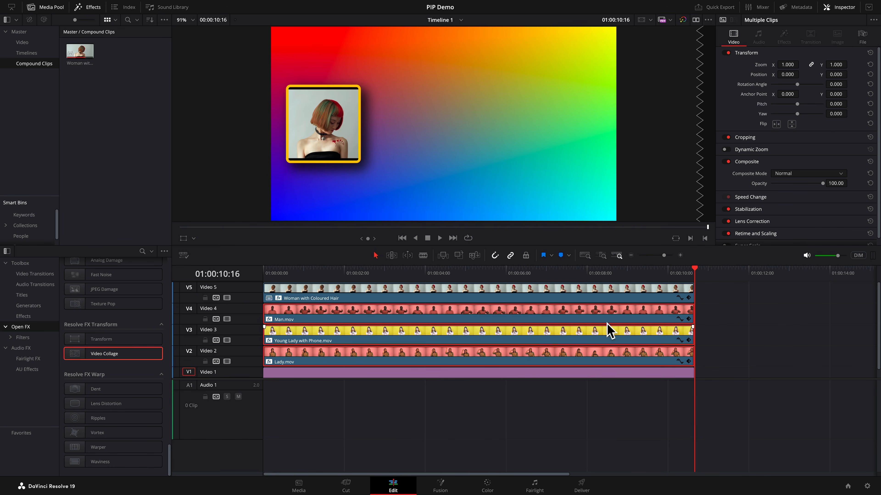
# - Assign the Man.mov clip's Video Collage Active Tile to Tile 2
pyautogui.click(732, 320)
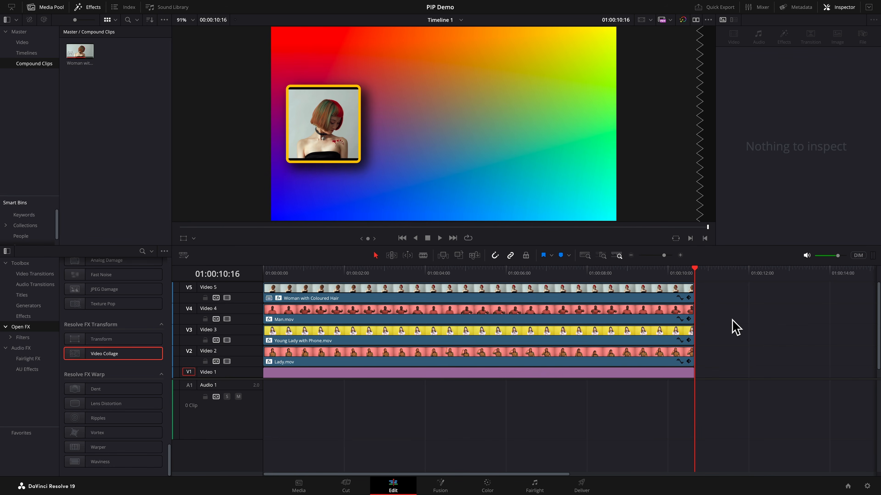
pyautogui.click(524, 311)
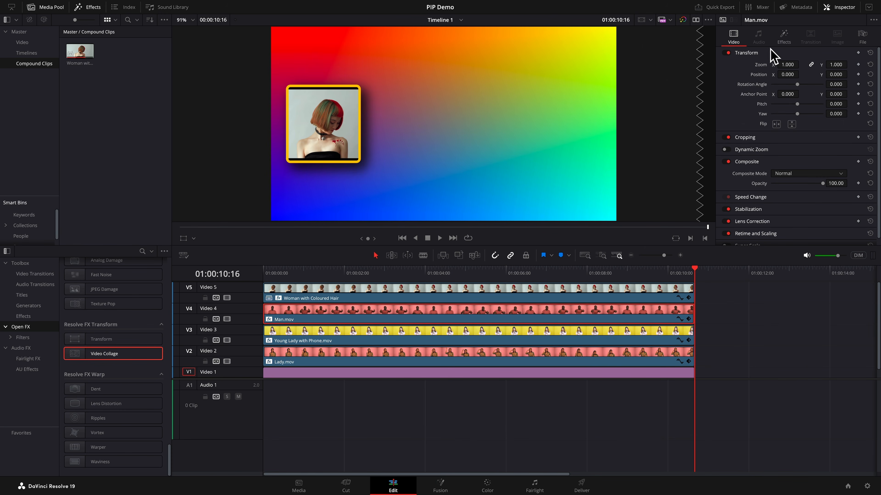
pyautogui.click(784, 37)
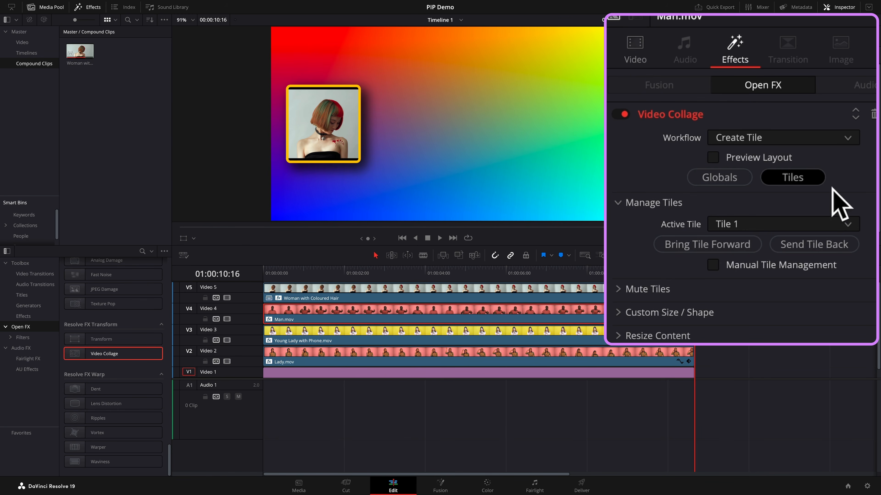
pyautogui.click(849, 228)
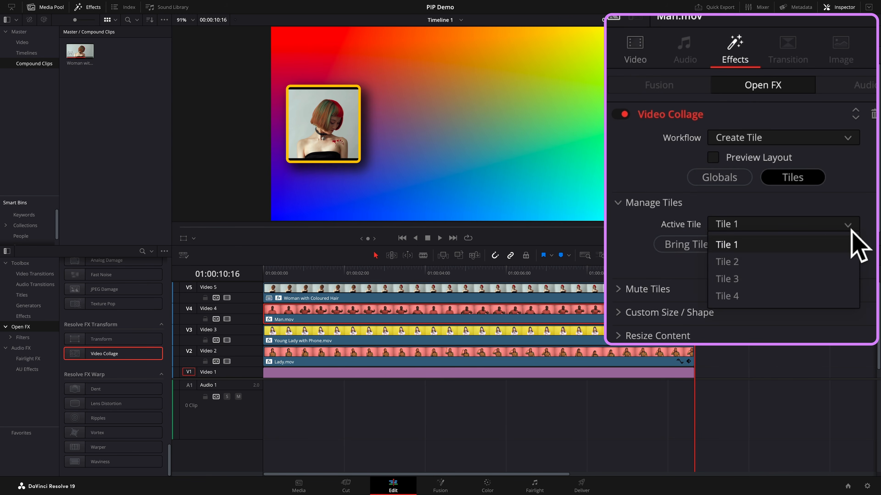
pyautogui.click(734, 261)
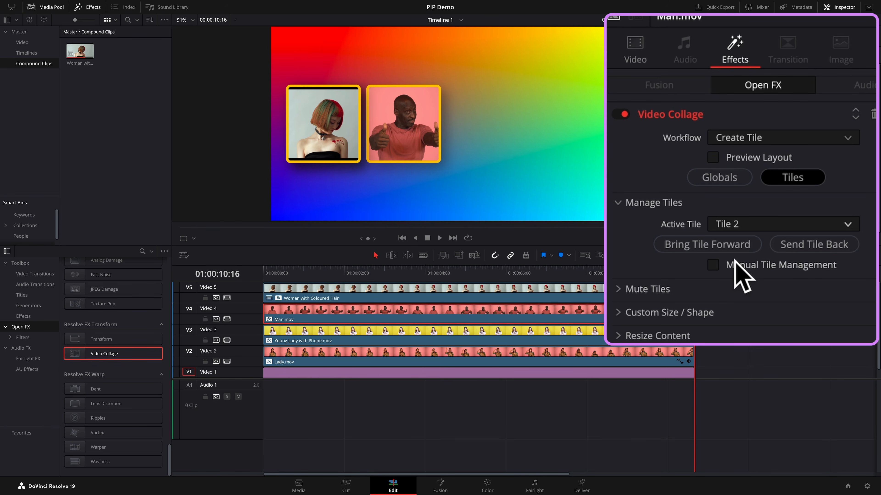
# - Assign the Young Lady with Phone.mov clip's Video Collage Active Tile to Tile 3
pyautogui.click(524, 337)
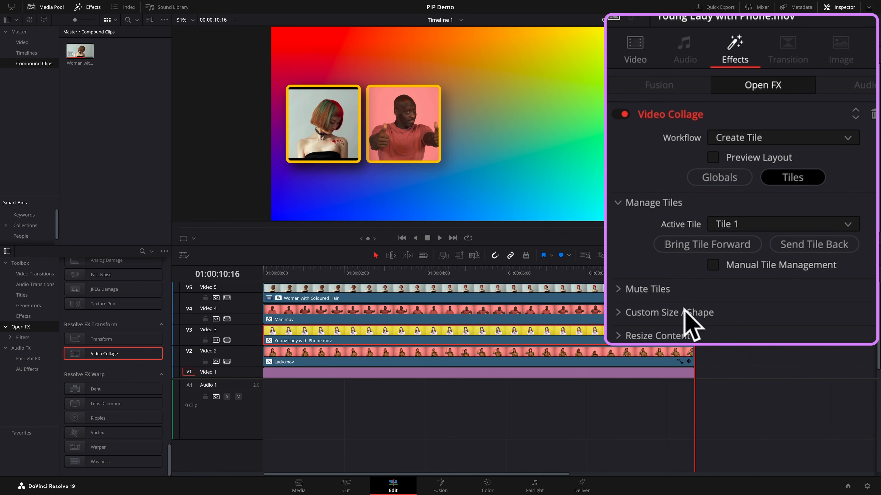
pyautogui.click(855, 228)
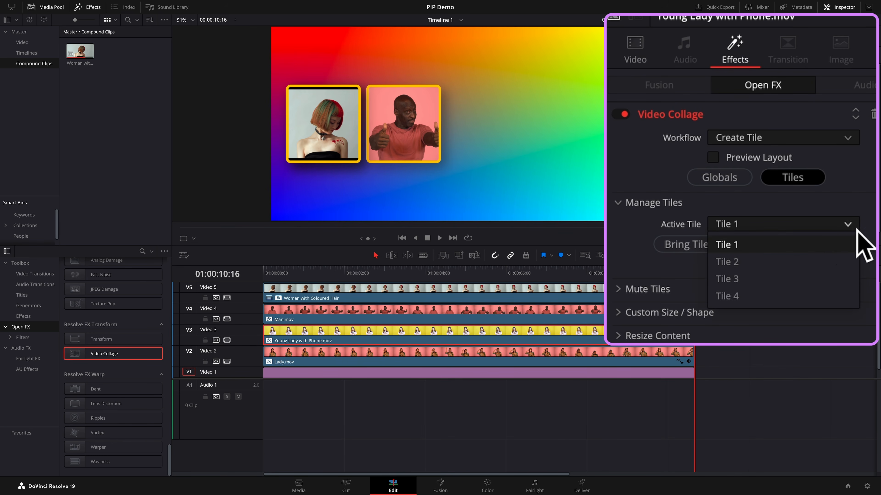
pyautogui.click(733, 280)
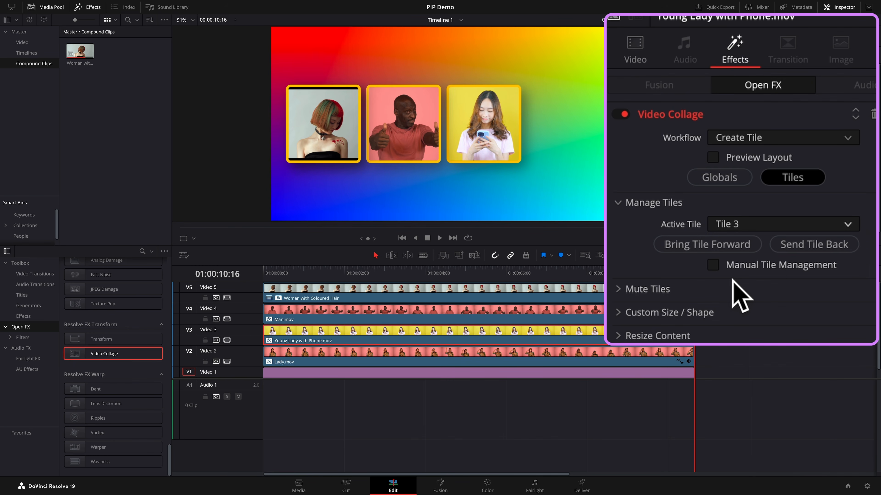
# - Assign the Lady.mov clip's Video Collage Active Tile to Tile 4
pyautogui.click(629, 358)
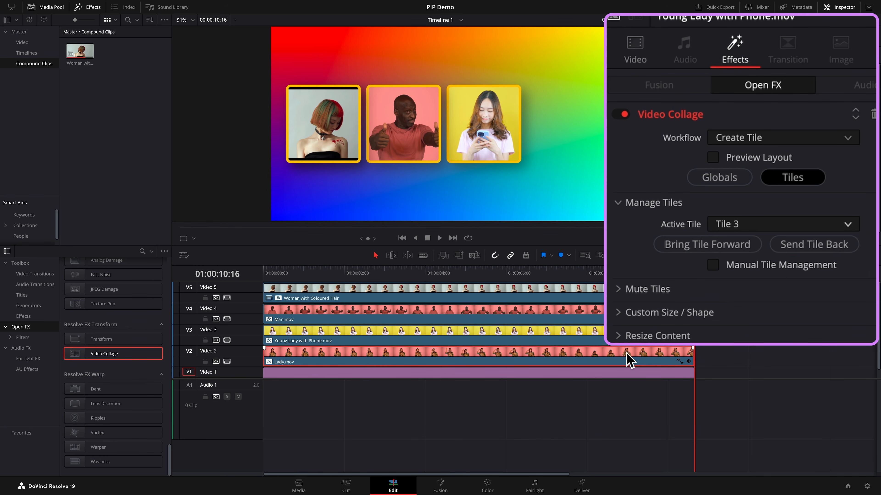
pyautogui.click(847, 226)
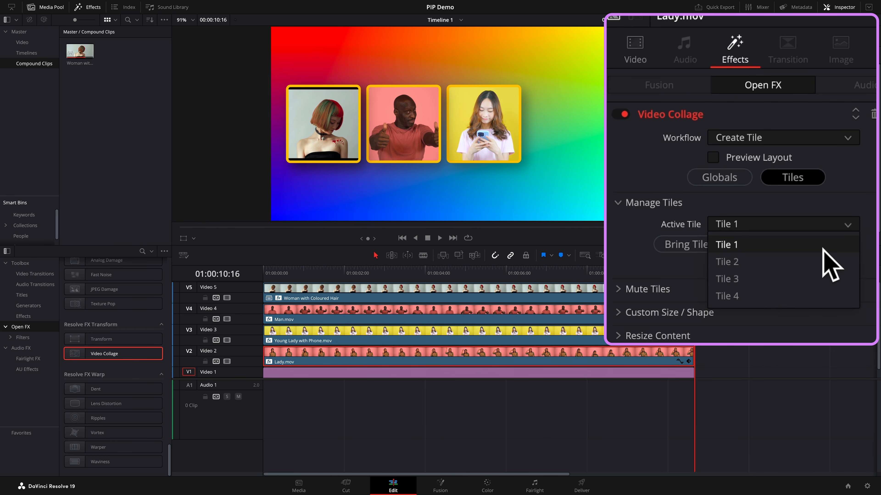
pyautogui.click(785, 168)
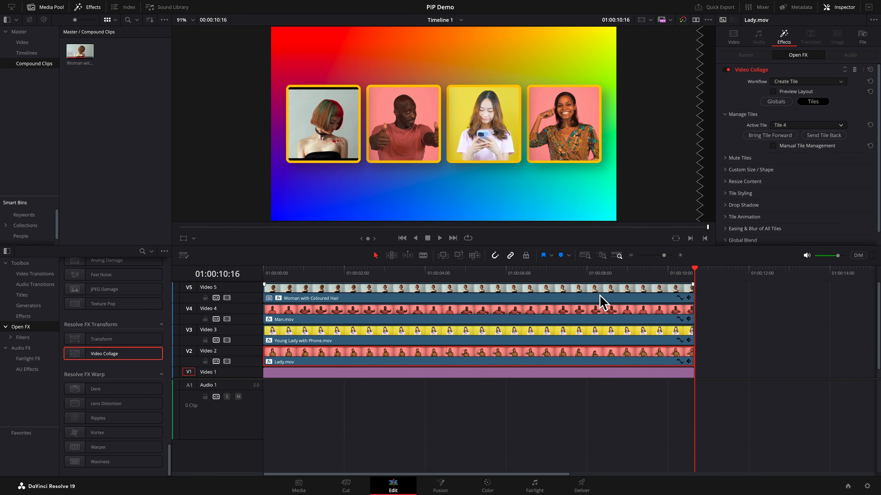
# - On the Woman with Coloured Hair clip, set Resize Content Zoom for all tiles to 1.096, keeping pan and tilt at zero
pyautogui.click(591, 290)
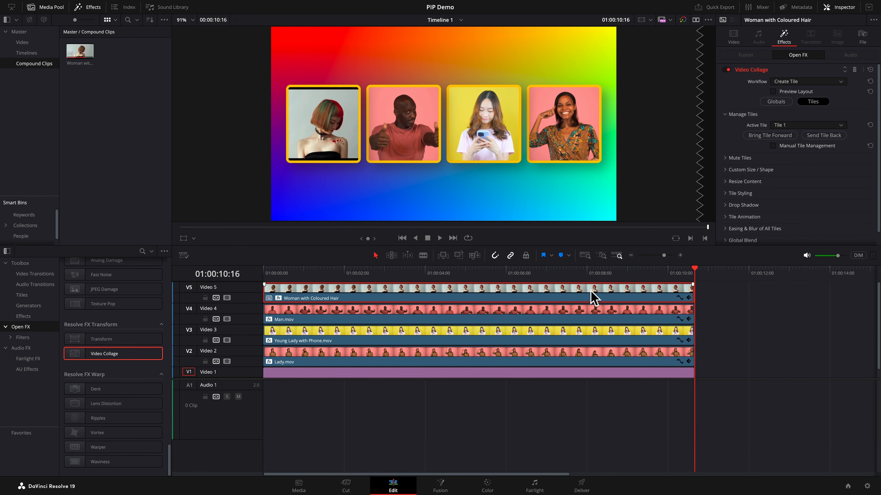
pyautogui.click(726, 182)
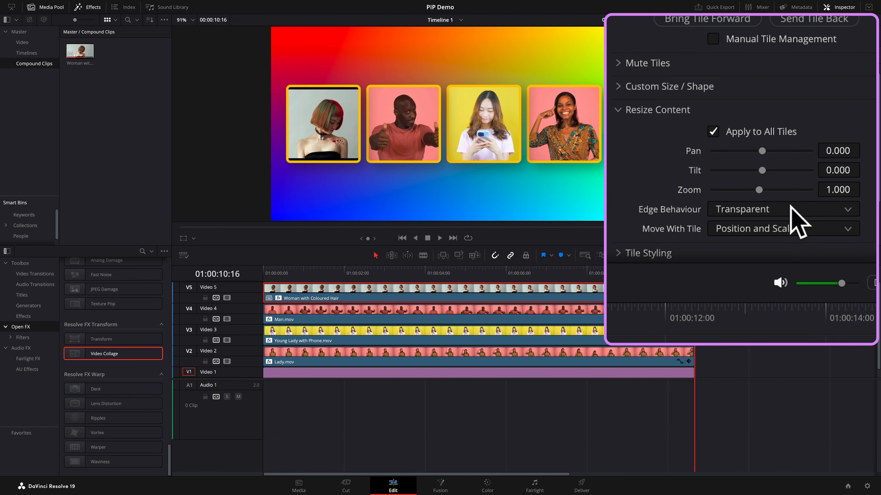
pyautogui.moveTo(846, 196); pyautogui.dragTo(865, 188)
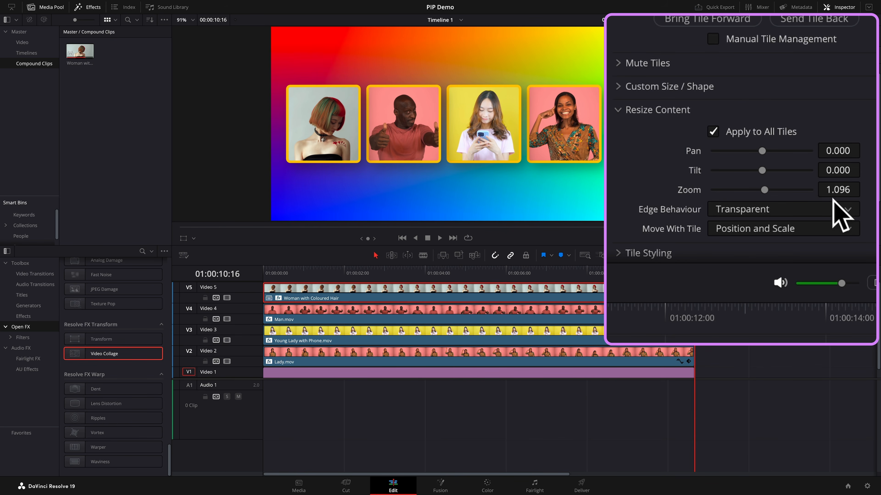
pyautogui.moveTo(762, 152); pyautogui.dragTo(765, 171)
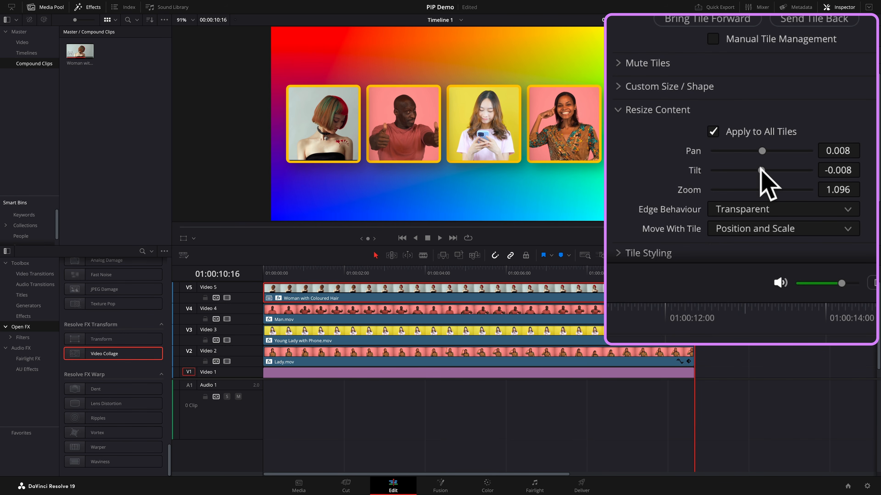
pyautogui.doubleClick(696, 170)
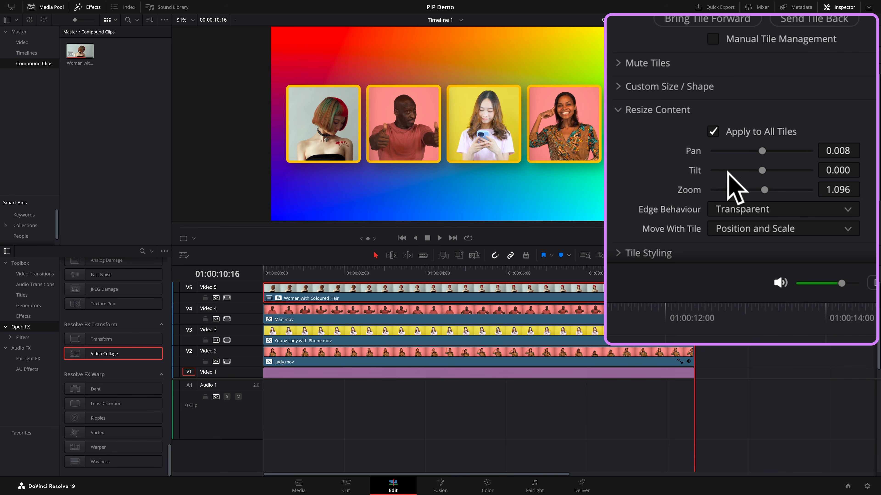
pyautogui.doubleClick(695, 152)
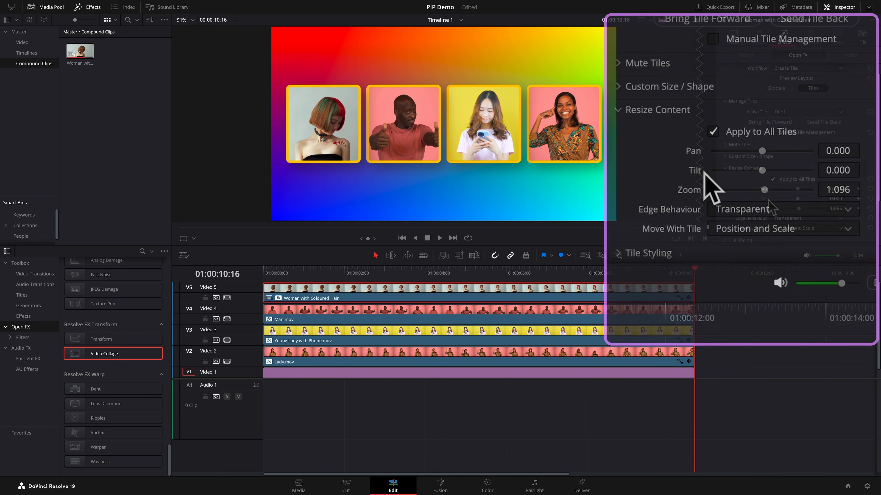
pyautogui.click(744, 167)
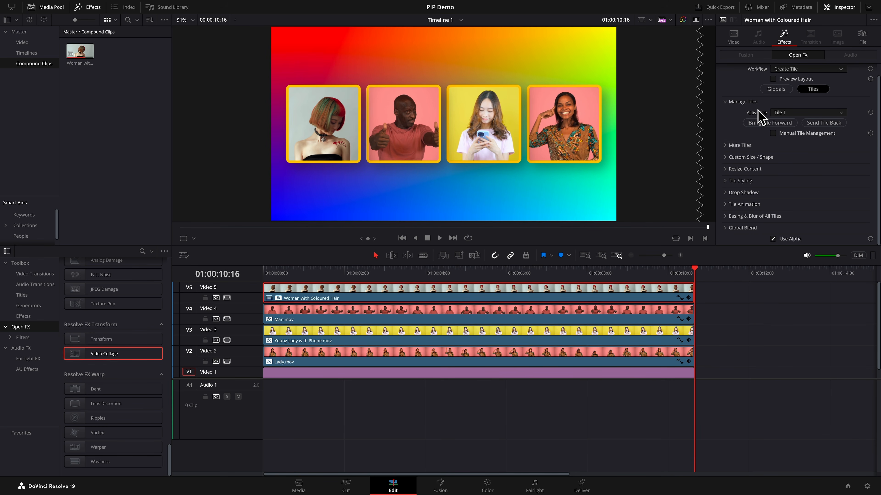
pyautogui.click(775, 91)
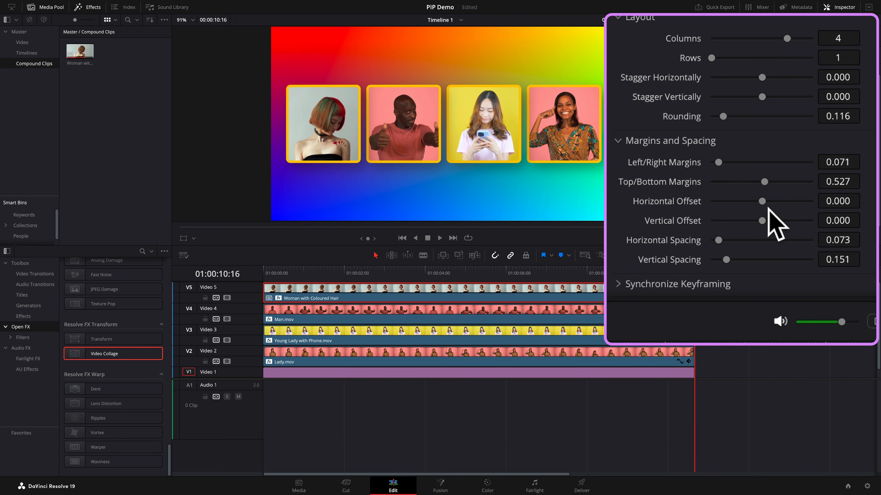
pyautogui.moveTo(767, 207); pyautogui.dragTo(754, 224)
pyautogui.moveTo(787, 205)
pyautogui.mouseDown()
pyautogui.moveTo(829, 199)
pyautogui.moveTo(786, 205)
pyautogui.mouseUp()
pyautogui.click(804, 205)
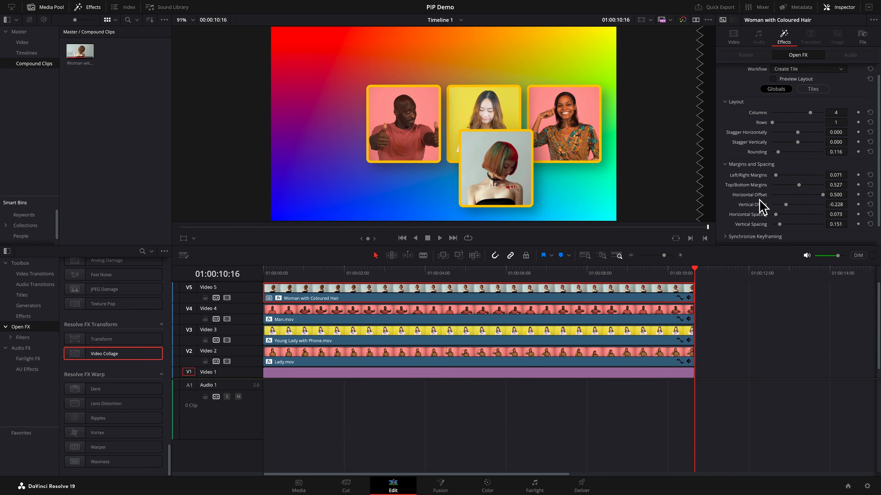
pyautogui.doubleClick(753, 195)
pyautogui.doubleClick(757, 205)
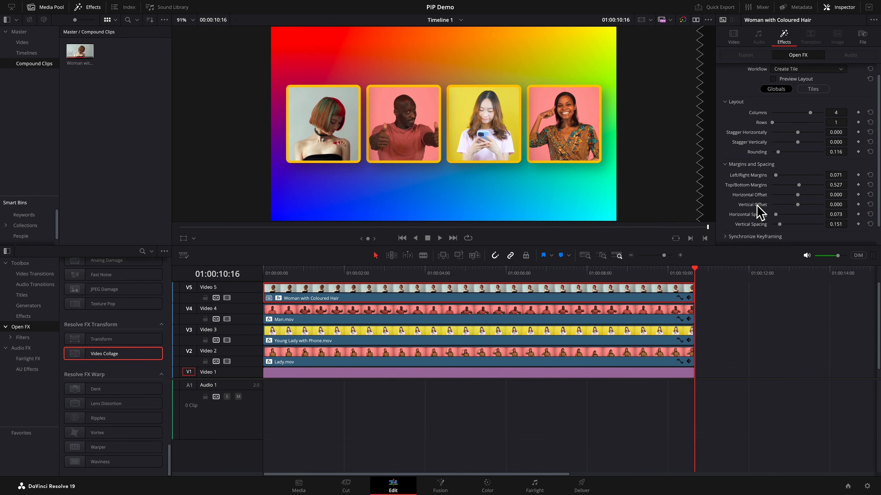
# - Change the Woman with Coloured Hair tile's Tile Color to Spindrift in Tile Styling
pyautogui.click(813, 89)
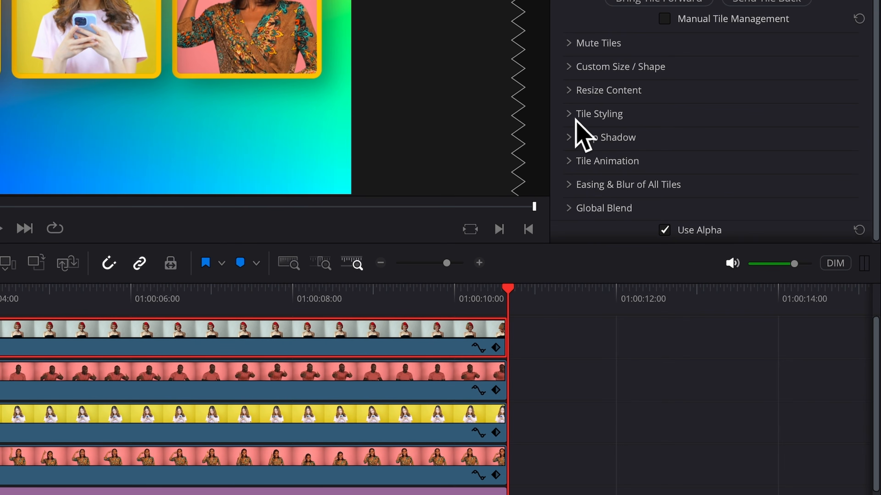
pyautogui.click(728, 182)
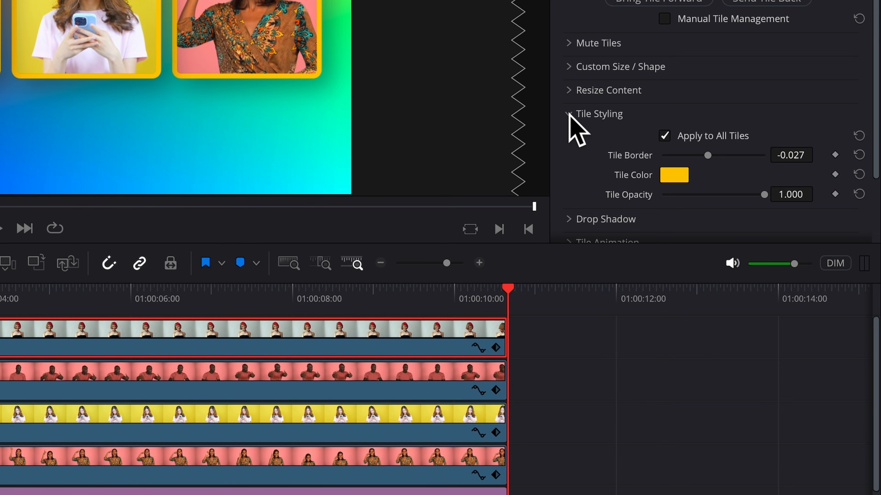
pyautogui.click(673, 176)
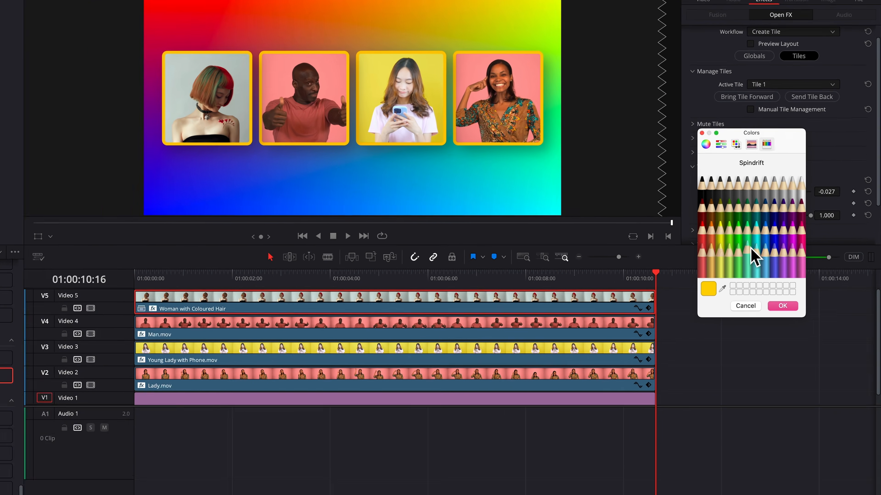
pyautogui.click(664, 271)
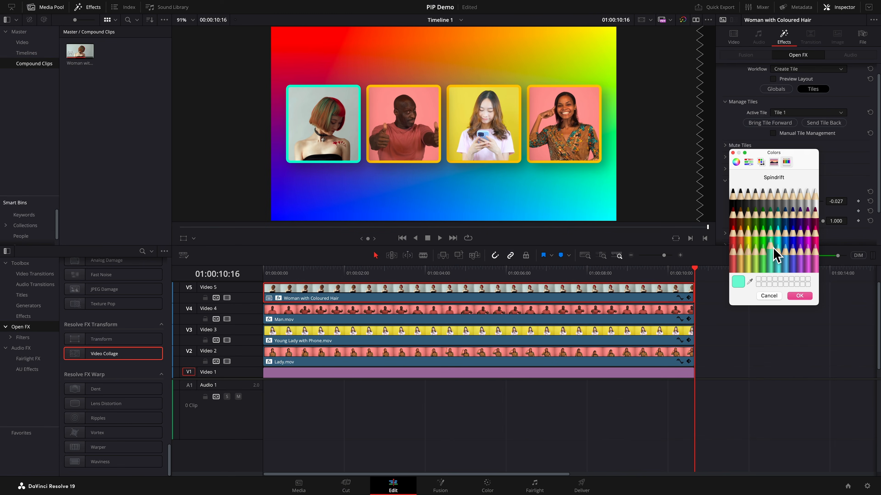
pyautogui.click(799, 295)
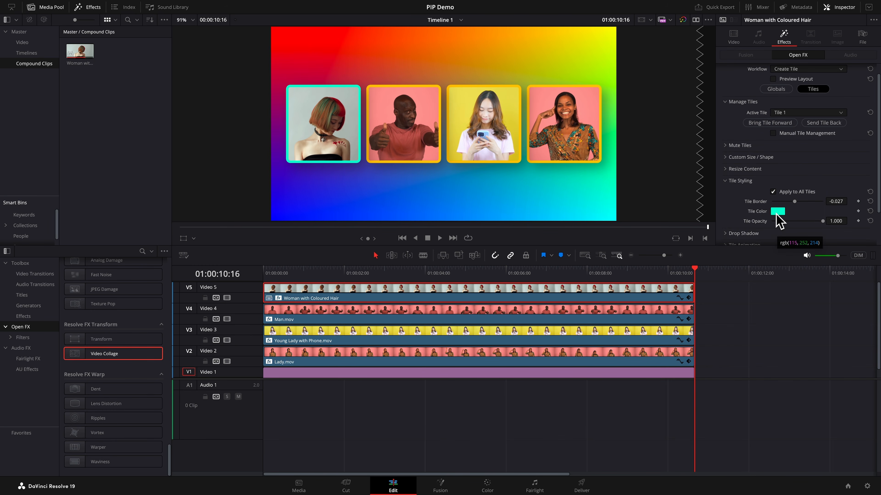
# - Change the Man.mov tile's Tile Color to Lime in Tile Styling
pyautogui.click(527, 314)
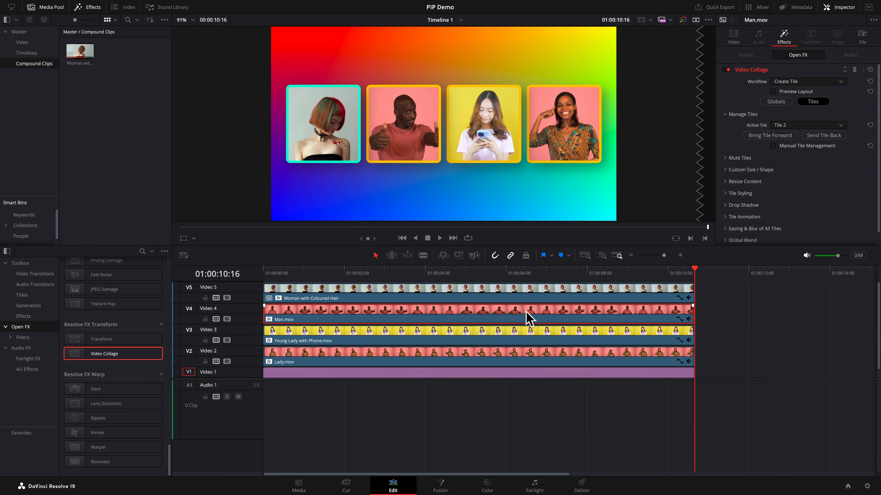
pyautogui.click(728, 195)
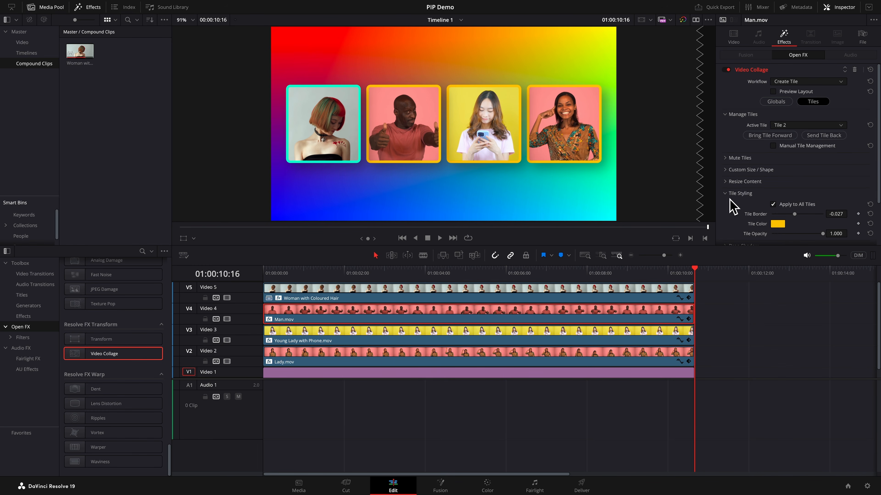
pyautogui.click(778, 224)
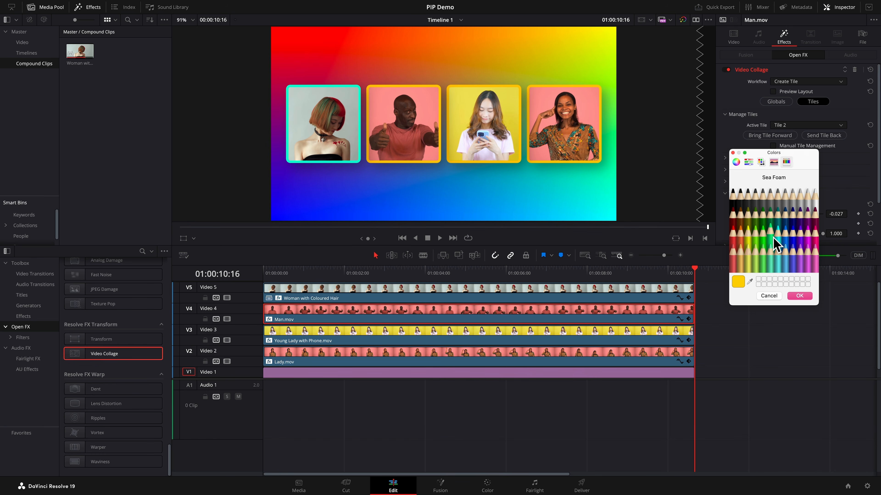
pyautogui.click(766, 234)
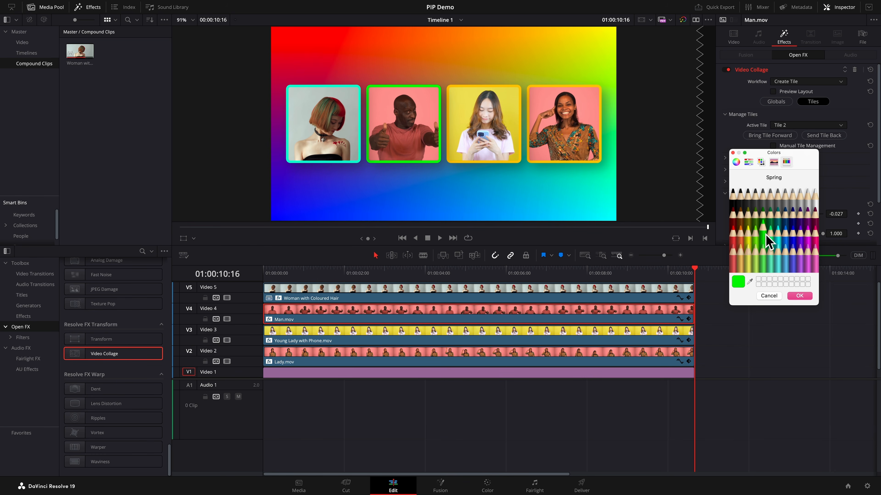
pyautogui.click(756, 236)
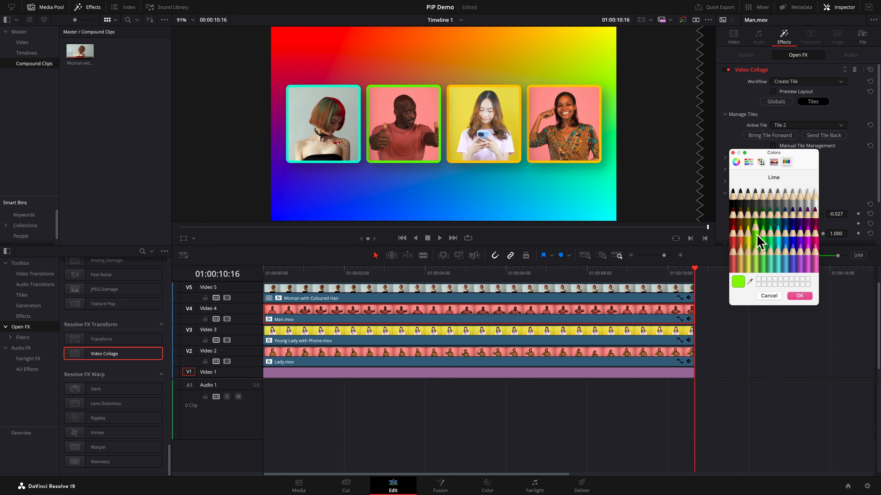
pyautogui.click(799, 296)
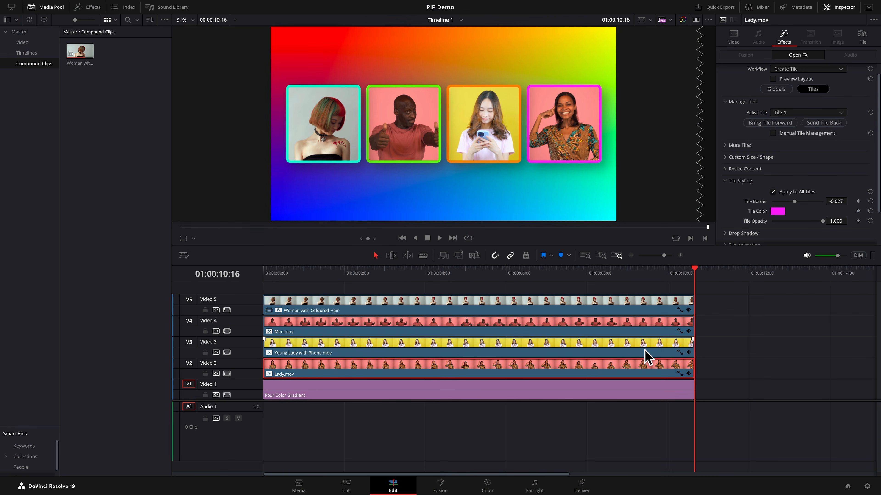
# - At 01:00:01:00 on Man.mov, keyframe the global Left/Right Margins, Top/Bottom Margins, Horizontal Offset and Vertical Offset
pyautogui.press('Home')
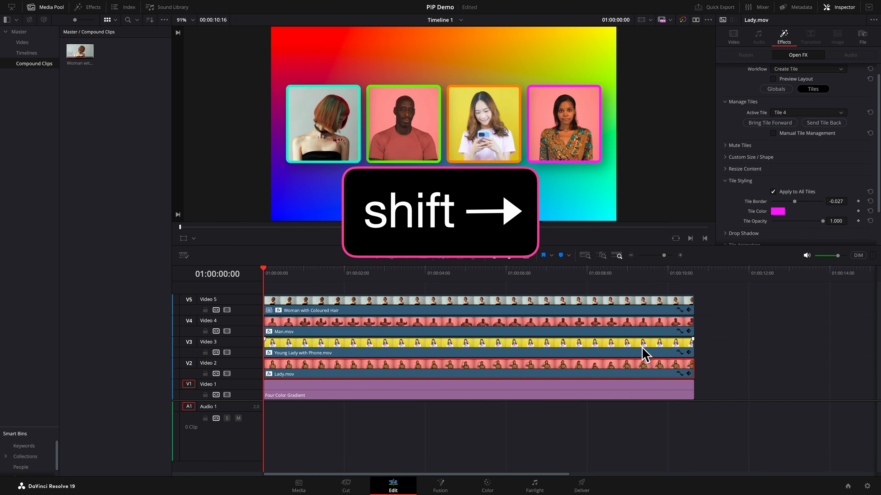
pyautogui.hotkey('shift', 'Right')
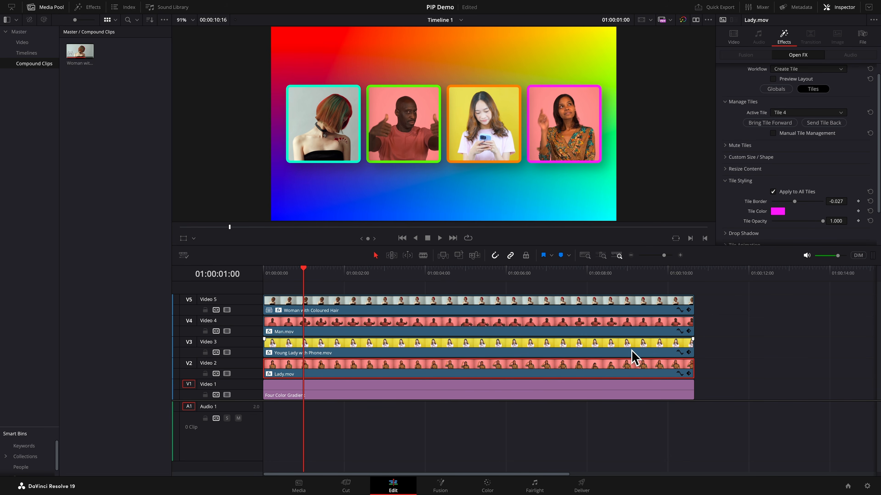
pyautogui.click(473, 328)
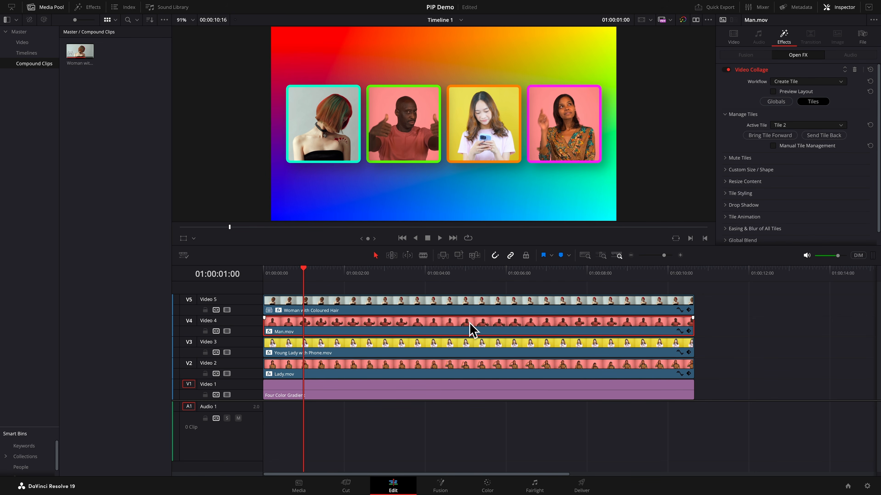
pyautogui.click(776, 102)
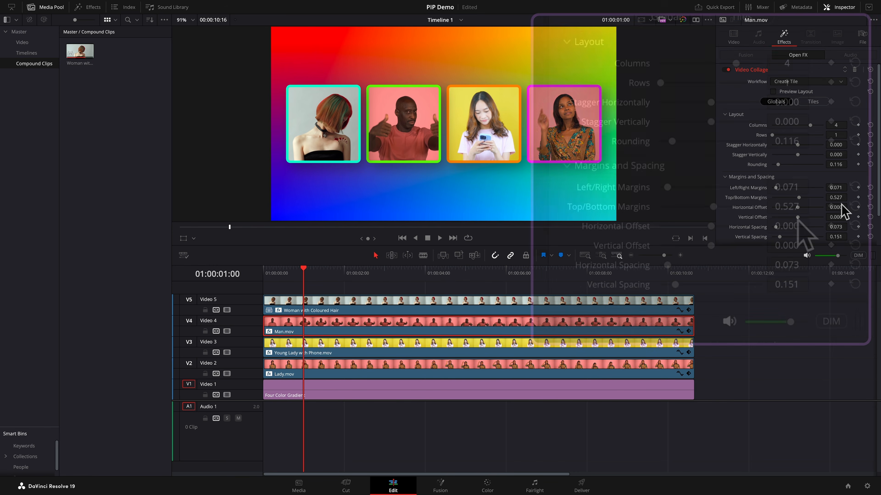
pyautogui.click(831, 187)
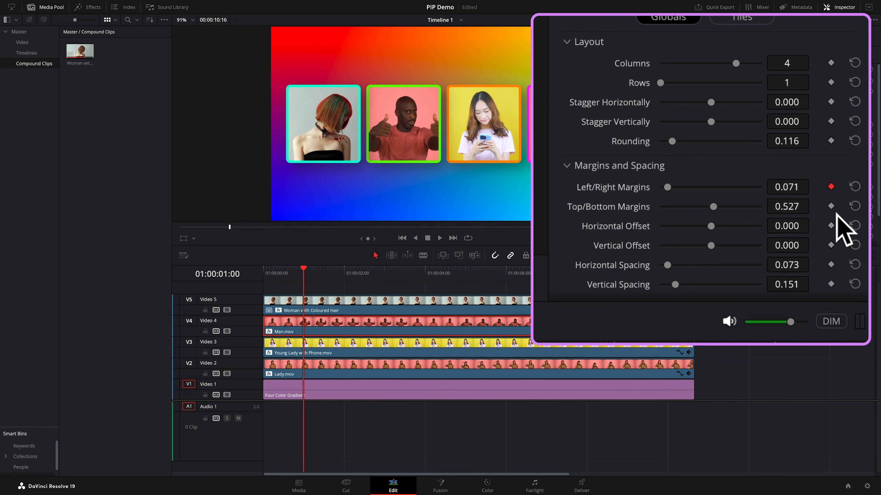
pyautogui.click(832, 207)
pyautogui.click(831, 226)
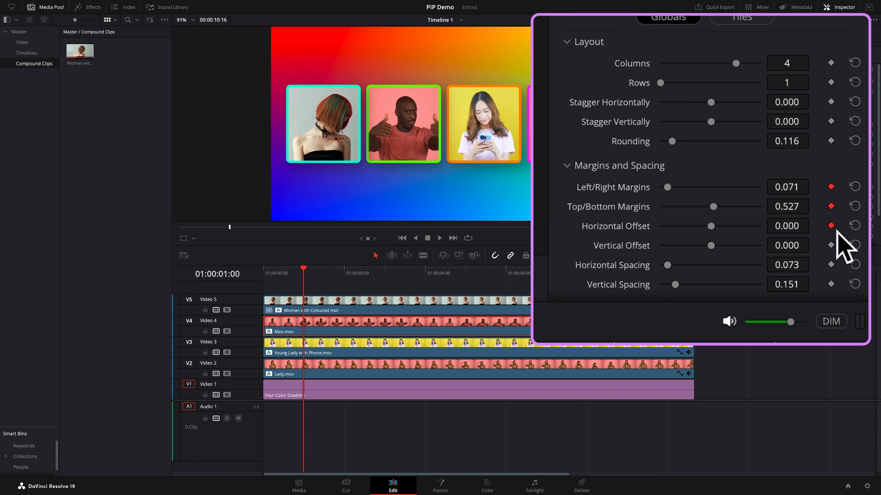
pyautogui.click(859, 218)
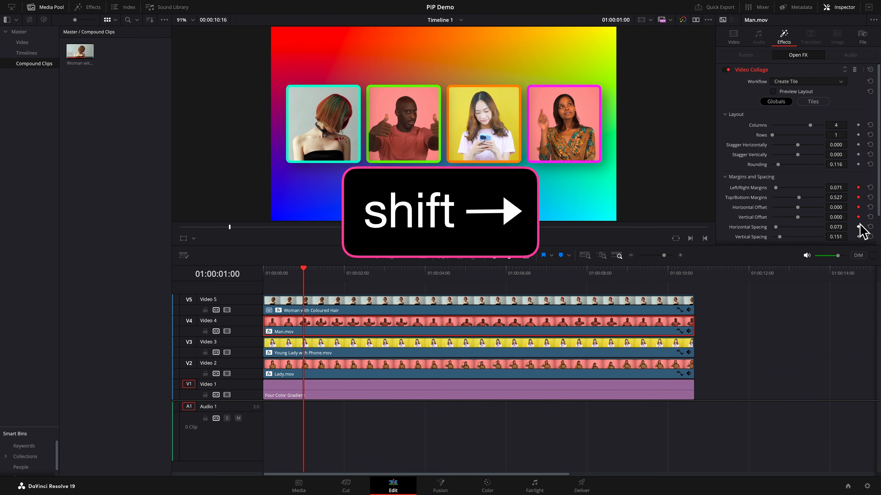
# - Set Man.mov's global Horizontal Offset to 0.464 at 01:00:02:00, and add a Vertical Offset keyframe at 01:00:01:00
pyautogui.hotkey('shift', 'Right')
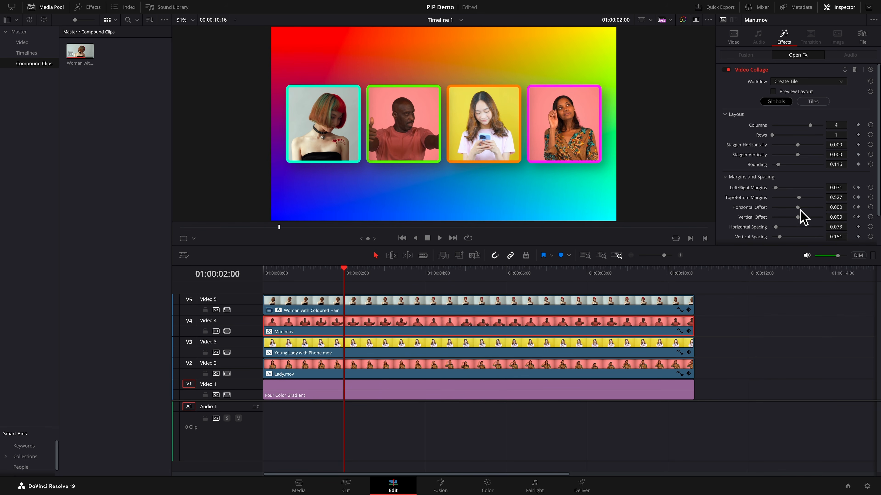
pyautogui.moveTo(799, 210); pyautogui.dragTo(849, 207)
pyautogui.click(849, 207)
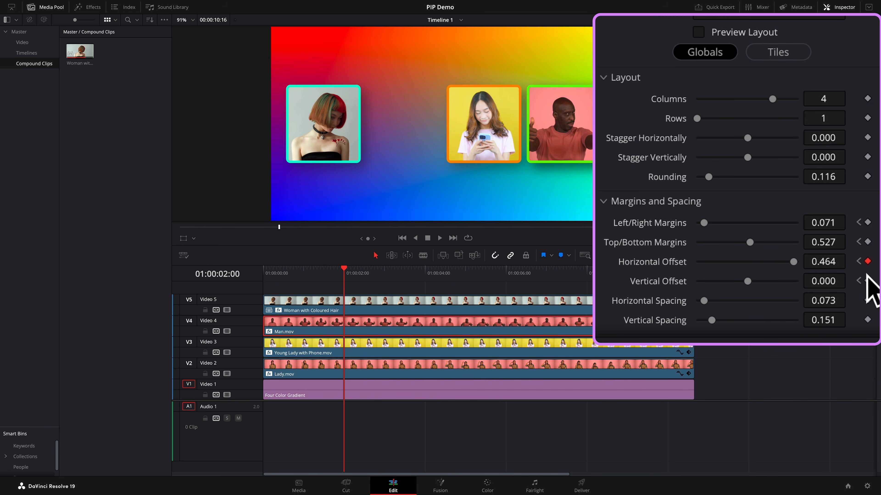
pyautogui.click(859, 261)
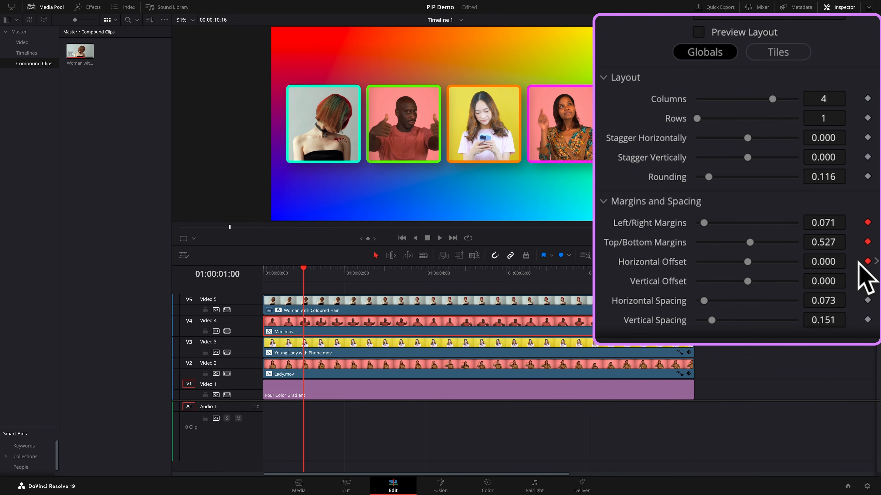
pyautogui.click(867, 281)
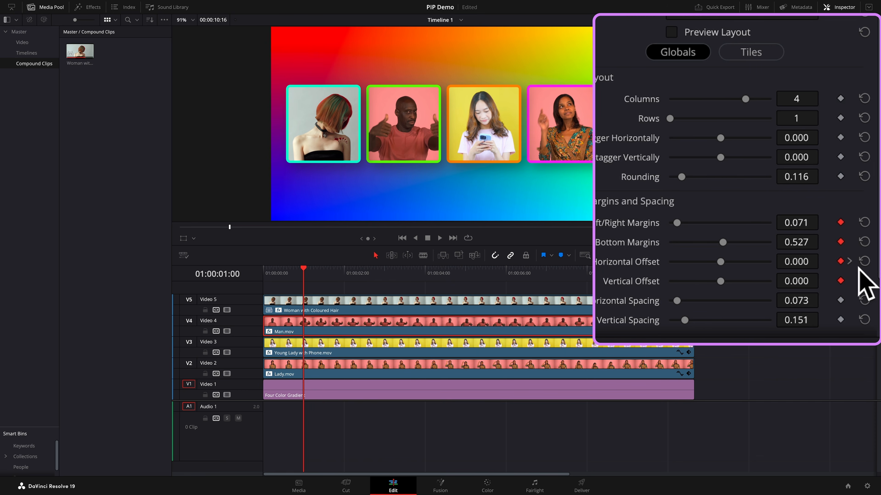
# - Step between Man.mov's Horizontal Offset keyframes and play back the tile's movement
pyautogui.click(849, 262)
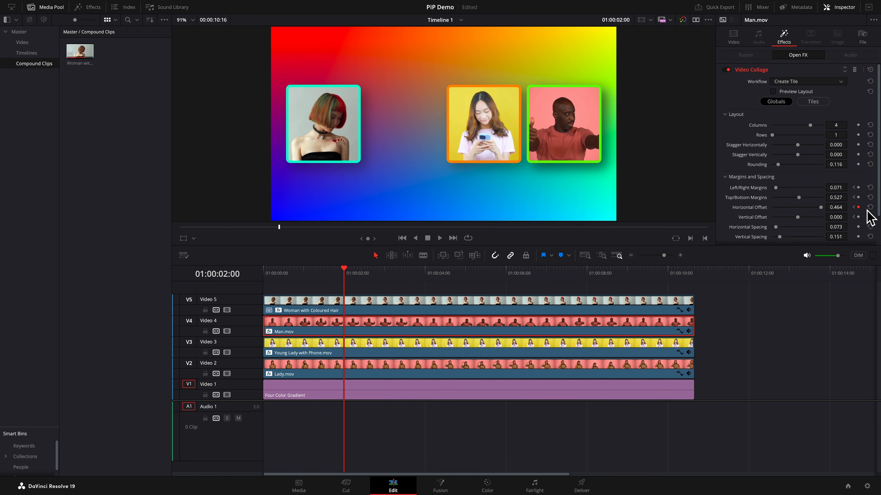
pyautogui.click(854, 207)
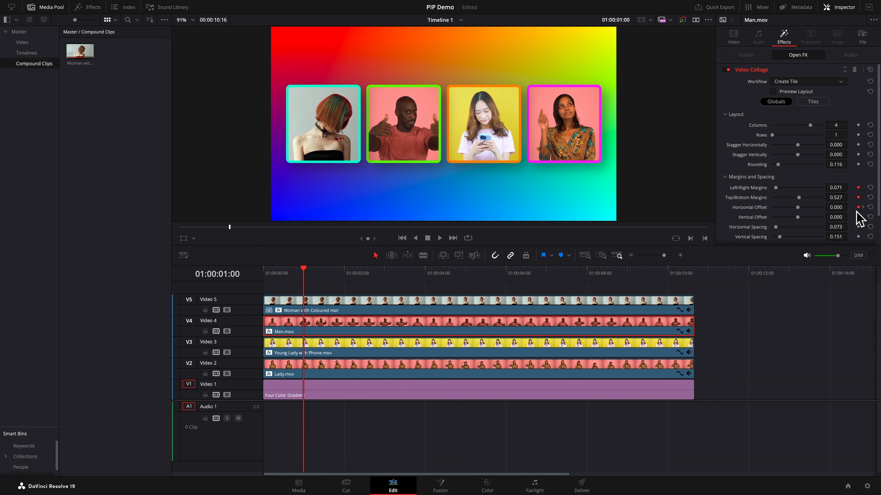
pyautogui.press('space')
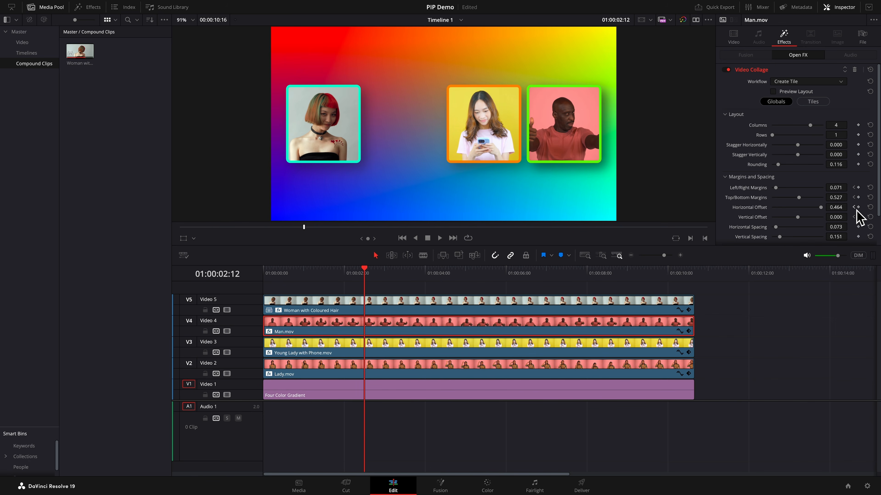
pyautogui.click(854, 208)
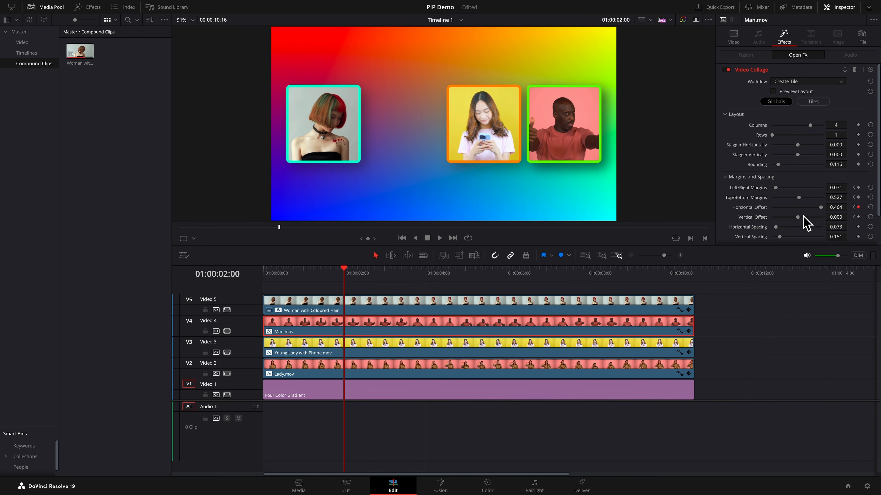
# - At 01:00:02:00, set Man.mov's Vertical Offset to about 0.316, Left/Right Margins to 0.353 and Top/Bottom Margins to 0.664
pyautogui.moveTo(800, 217); pyautogui.dragTo(811, 220)
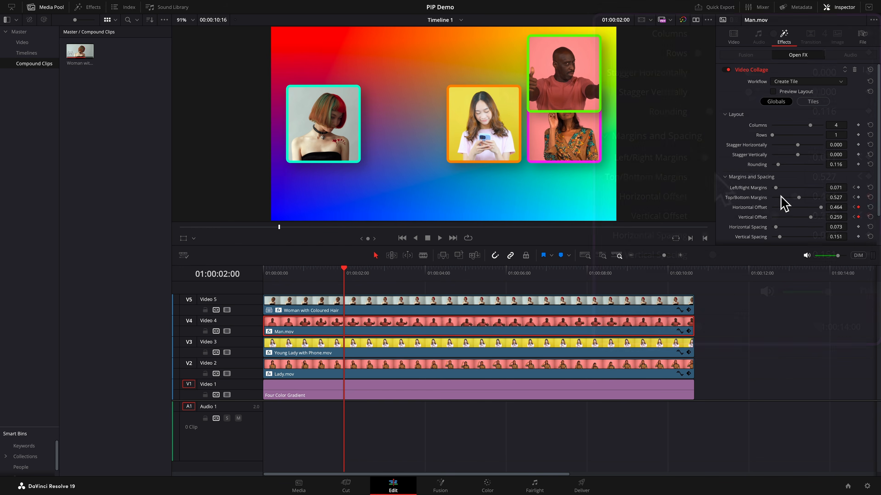
pyautogui.moveTo(776, 187); pyautogui.dragTo(782, 189)
pyautogui.moveTo(719, 163); pyautogui.dragTo(735, 165)
pyautogui.moveTo(790, 187); pyautogui.dragTo(790, 188)
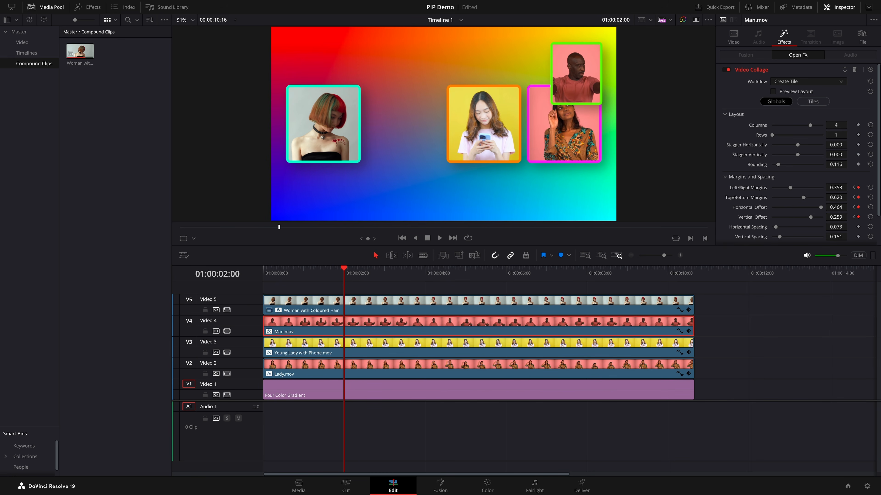
pyautogui.moveTo(835, 198); pyautogui.dragTo(849, 197)
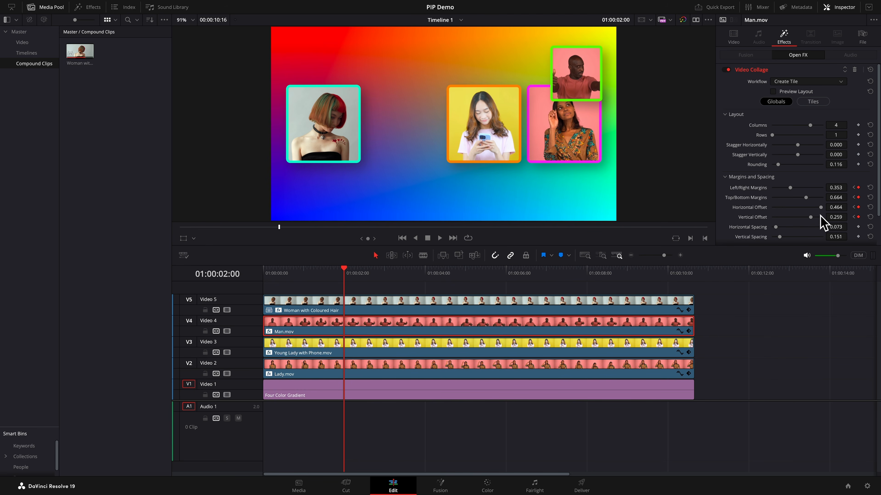
pyautogui.moveTo(849, 216); pyautogui.dragTo(849, 217)
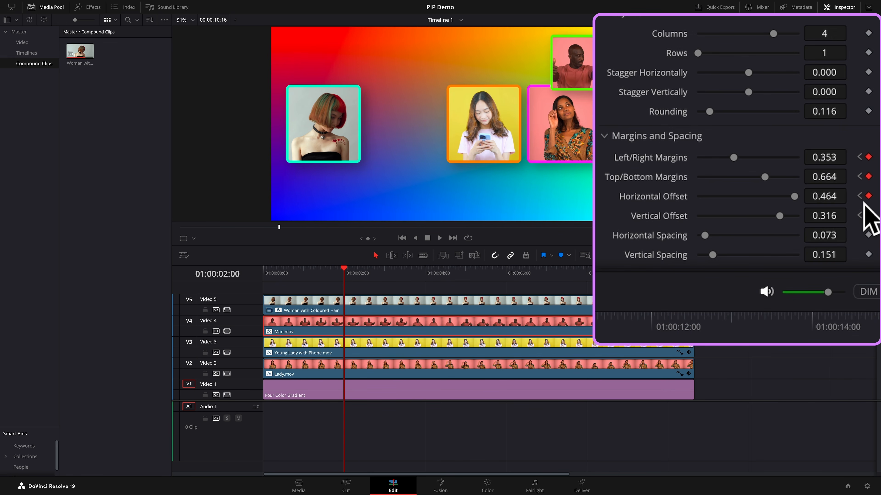
# - At 01:00:01:00 on Young Lady with Phone.mov, keyframe the global Left/Right Margins, Top/Bottom Margins, Horizontal Offset and Vertical Offset
pyautogui.click(855, 207)
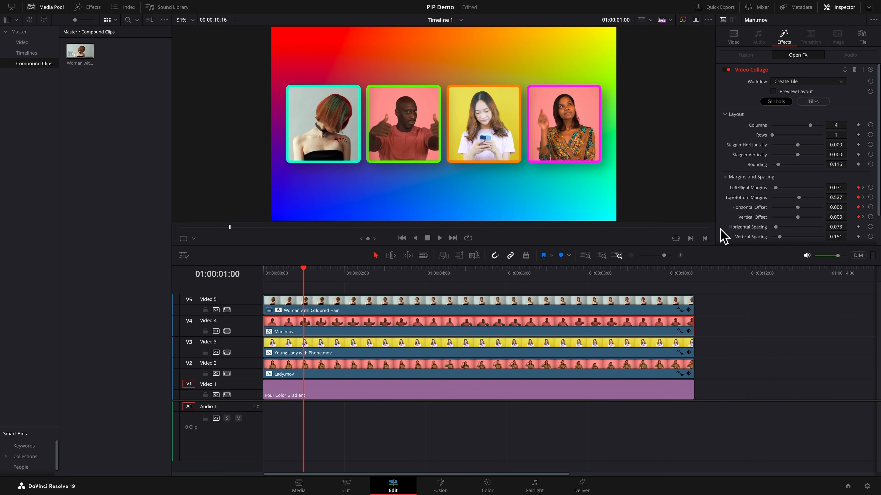
pyautogui.click(511, 351)
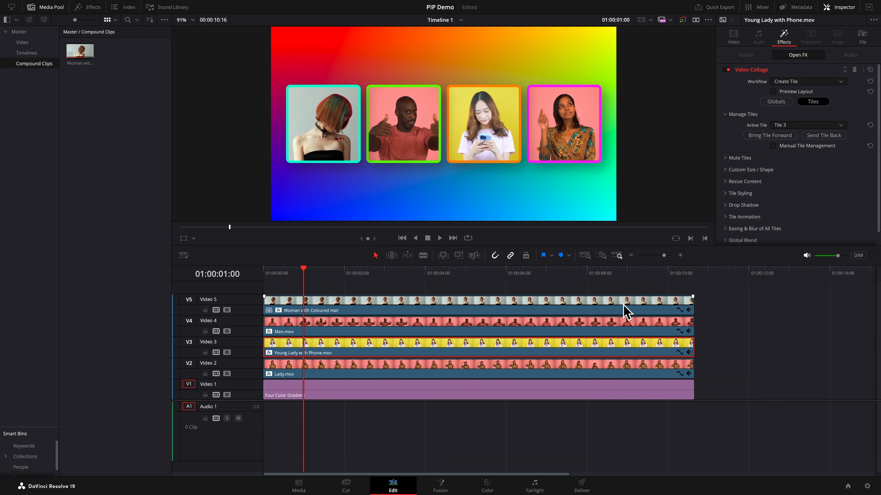
pyautogui.click(775, 102)
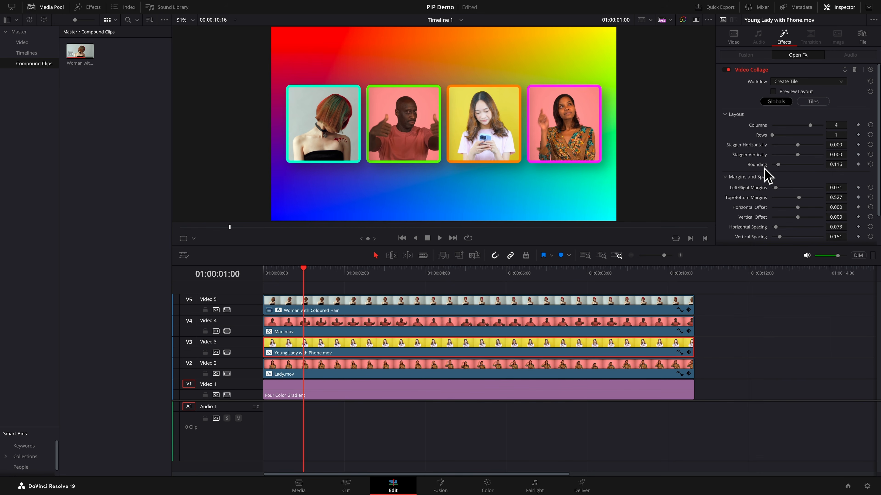
pyautogui.click(858, 188)
pyautogui.click(858, 197)
pyautogui.click(857, 207)
pyautogui.click(858, 217)
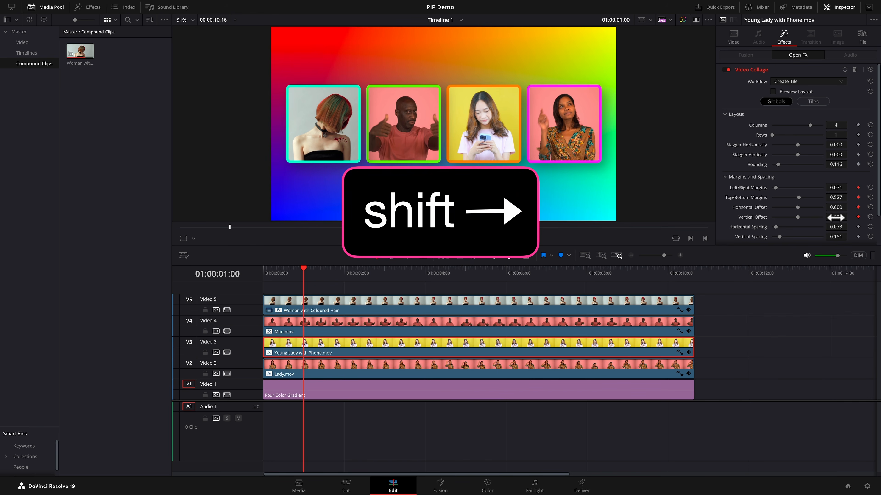
# - At 01:00:02:00, set Young Lady with Phone.mov's Left/Right Margins to 0.354, Top/Bottom Margins to 0.664 and Horizontal Offset to 0.299
pyautogui.hotkey('shift', 'Right')
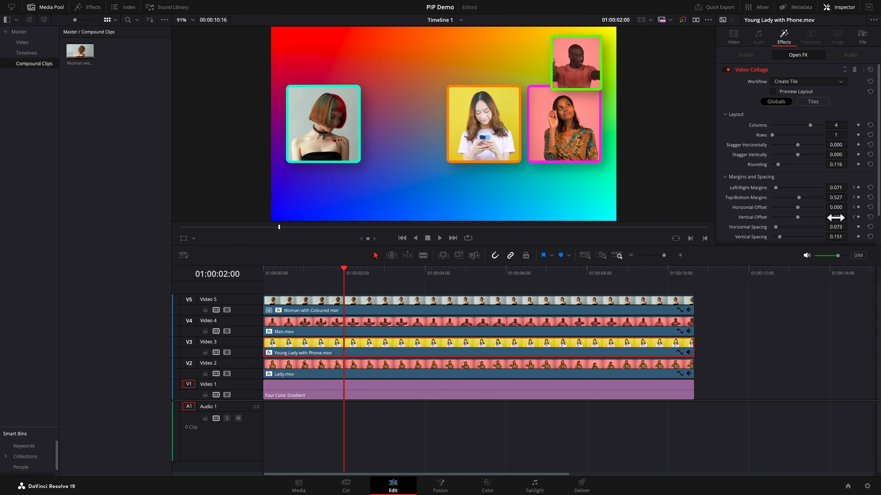
pyautogui.moveTo(798, 208); pyautogui.dragTo(810, 208)
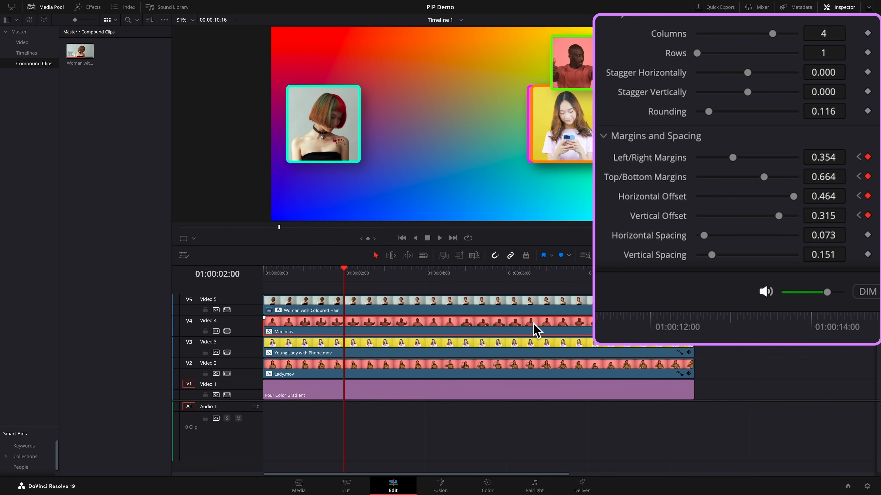
pyautogui.click(552, 345)
pyautogui.click(823, 157)
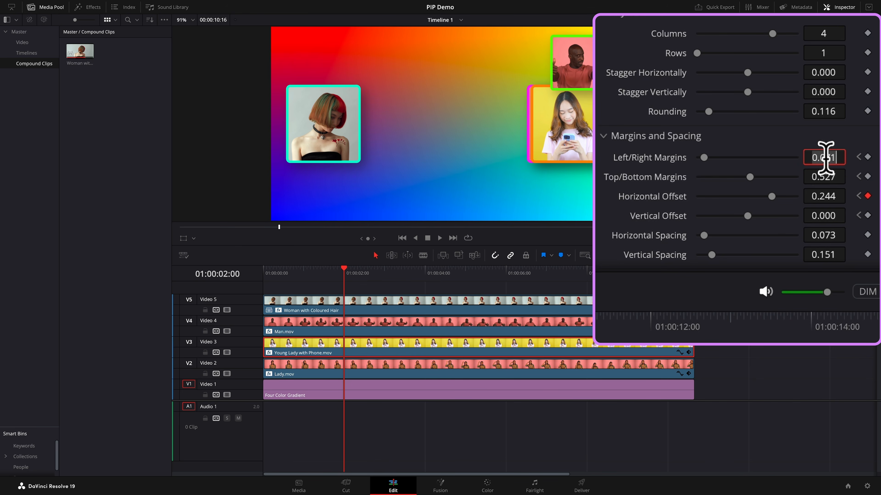
pyautogui.press('BackSpace')
pyautogui.write('.344')
pyautogui.press('Return')
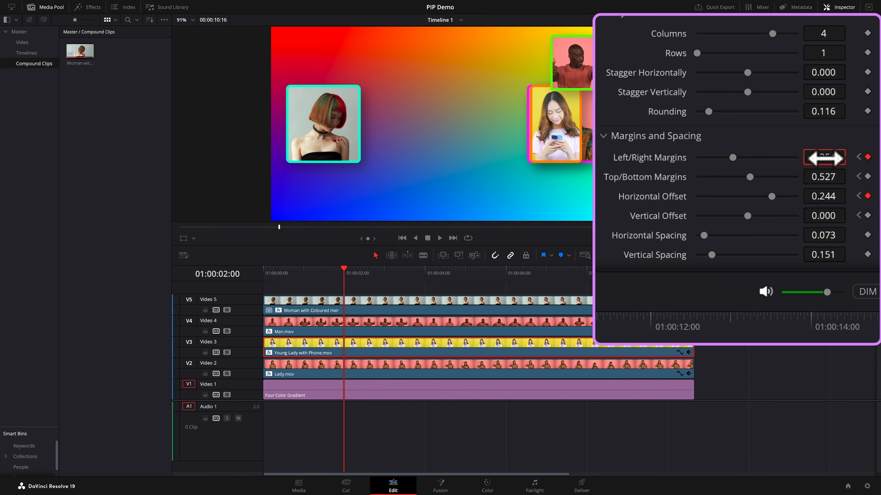
pyautogui.click(823, 177)
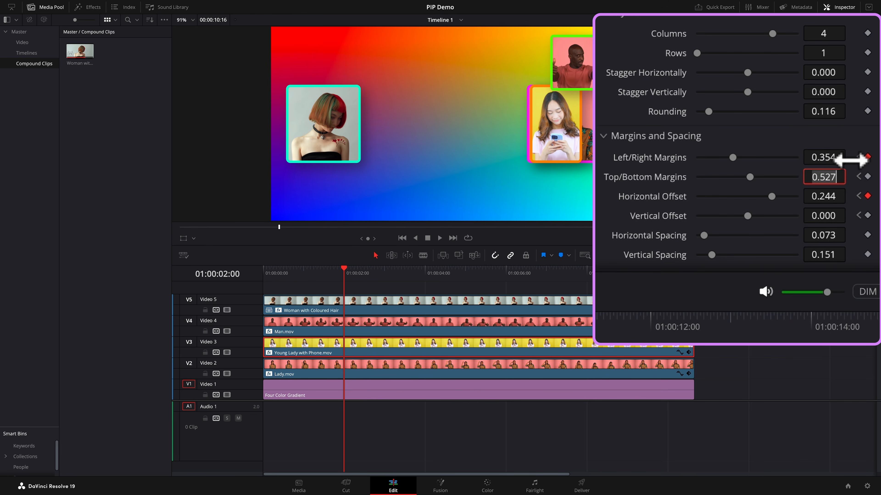
pyautogui.write('.')
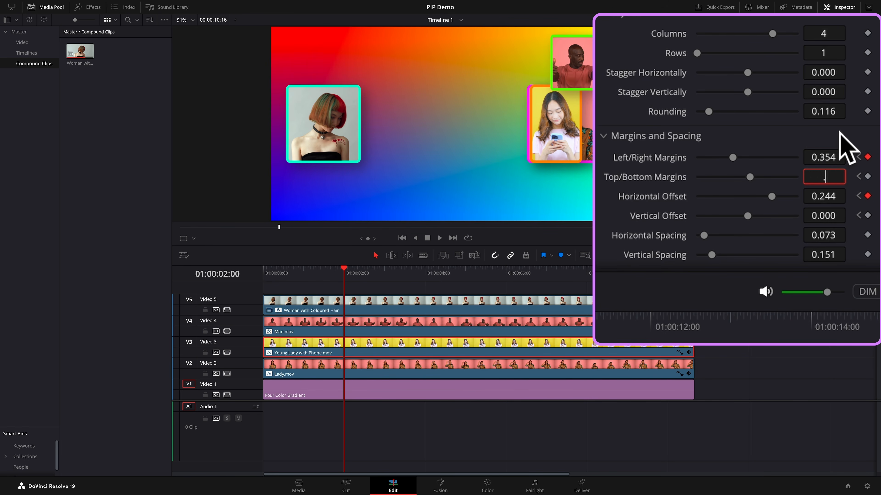
pyautogui.write('664')
pyautogui.press('Return')
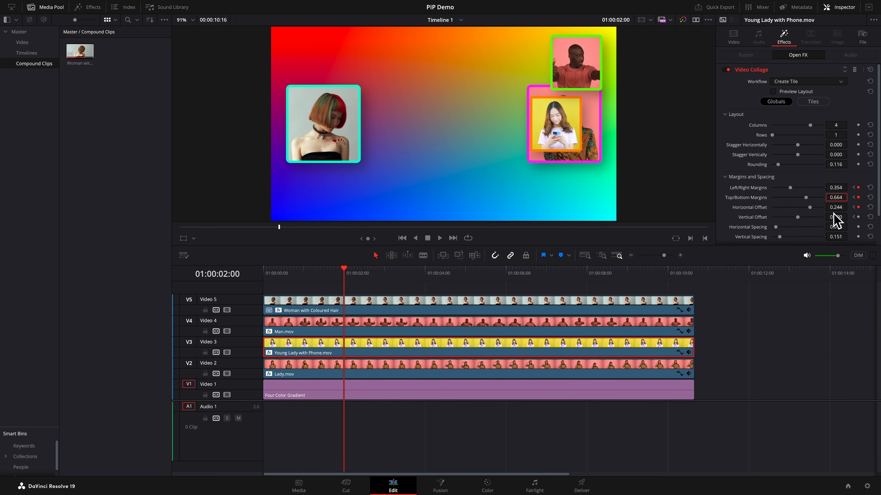
pyautogui.moveTo(842, 213); pyautogui.dragTo(841, 208)
pyautogui.moveTo(836, 207); pyautogui.dragTo(848, 207)
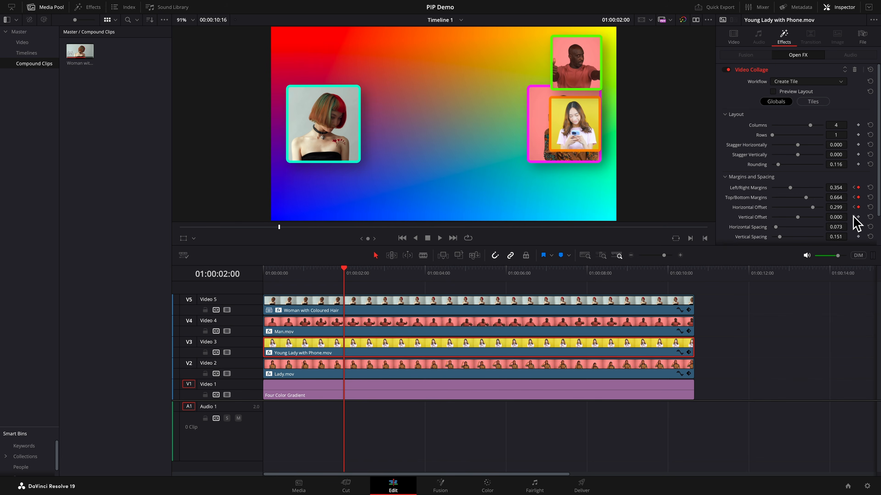
# - On Lady.mov, return to 01:00:01:00 and add a keyframe for its global Vertical Offset
pyautogui.click(854, 208)
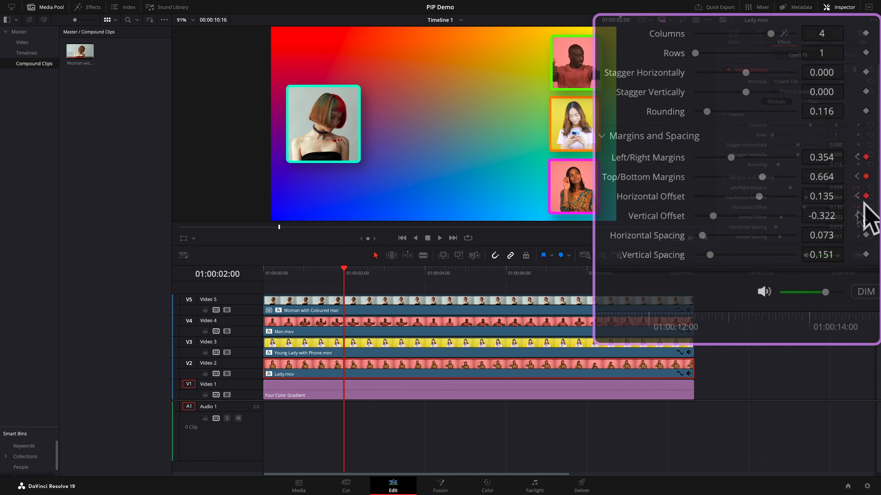
pyautogui.click(854, 208)
pyautogui.click(857, 196)
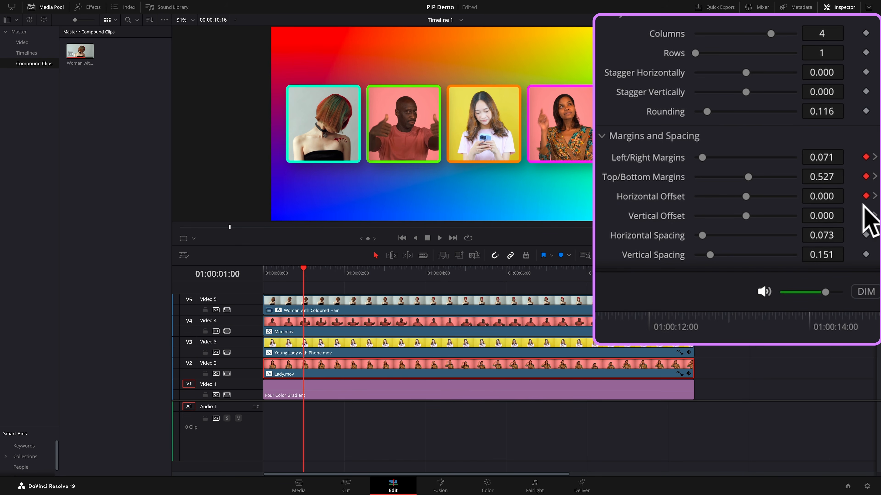
pyautogui.click(866, 215)
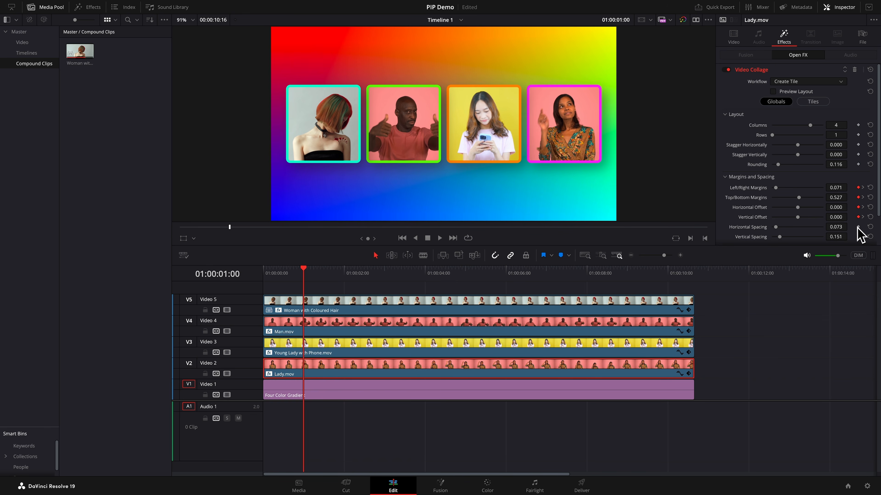
# - Play back the collage animation and step between the keyframes at 01:00:01:00 and 01:00:02:00
pyautogui.press('space')
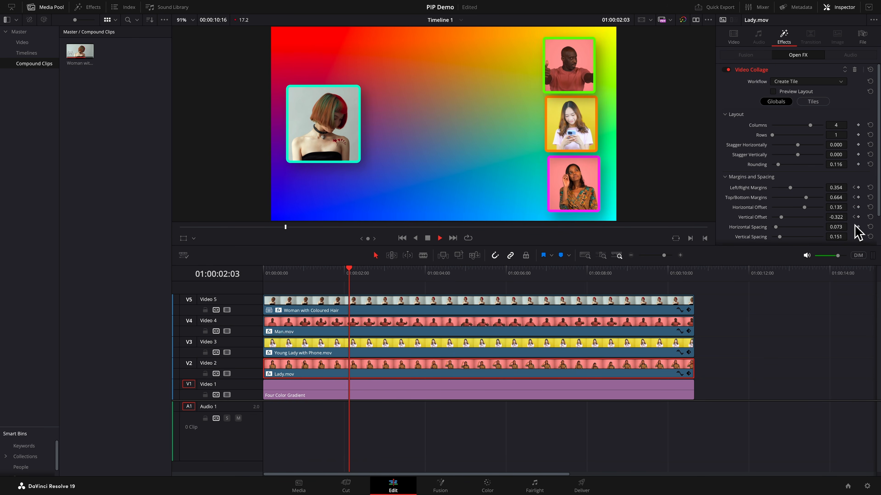
pyautogui.press('space')
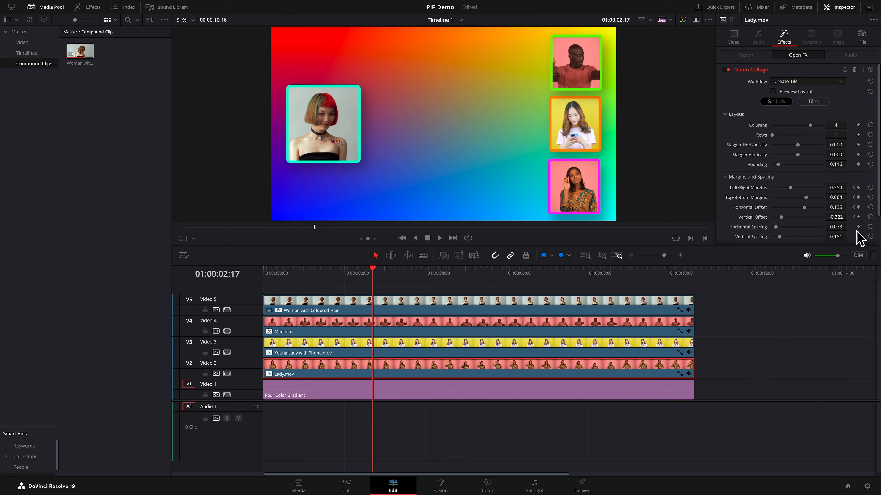
pyautogui.click(854, 218)
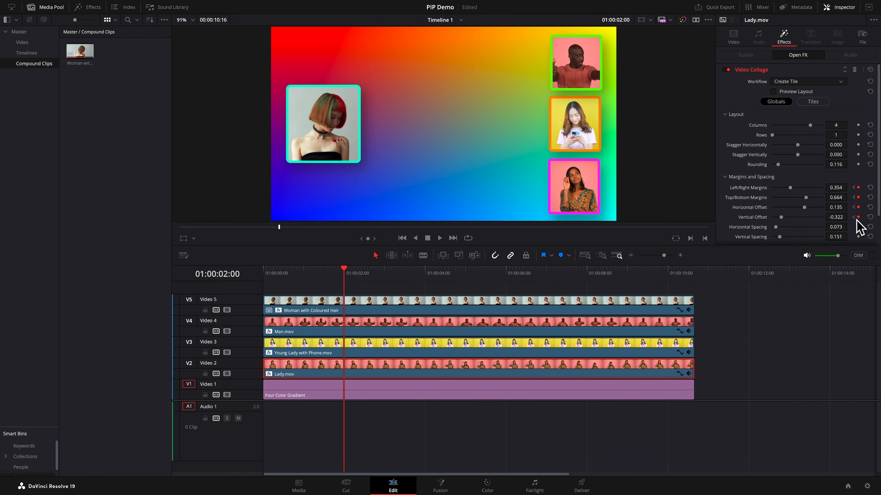
pyautogui.click(854, 217)
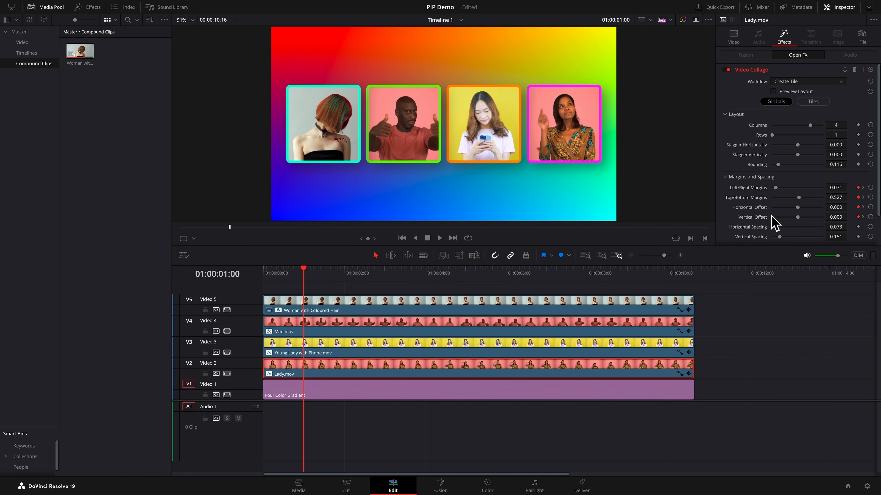
# - Select the Woman with Coloured Hair clip and, at 01:00:01:00, keyframe its global Top/Bottom Margins
pyautogui.click(466, 312)
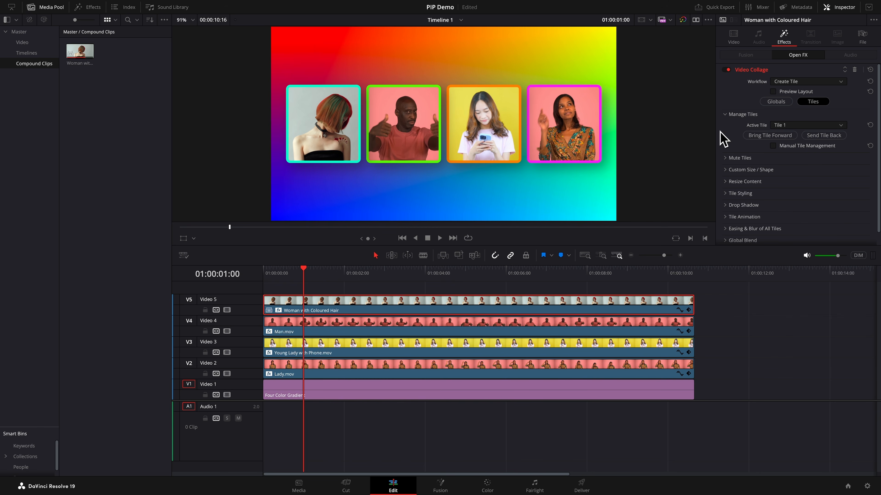
pyautogui.click(776, 102)
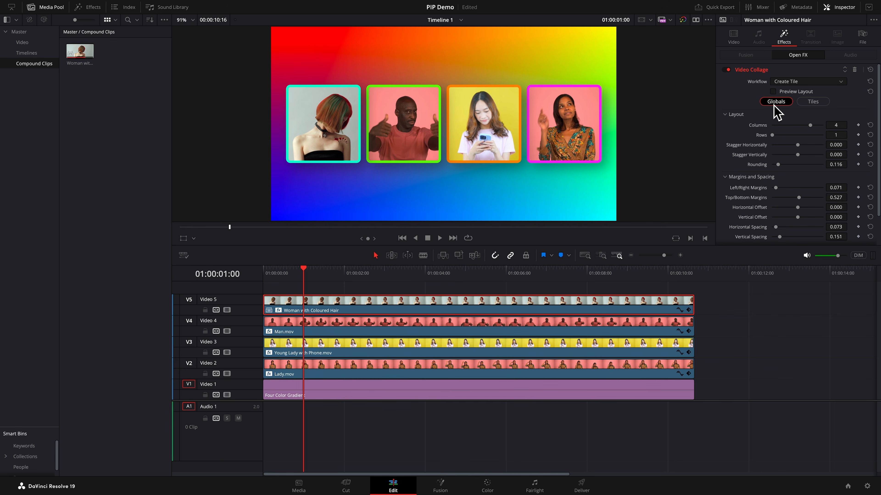
pyautogui.click(859, 197)
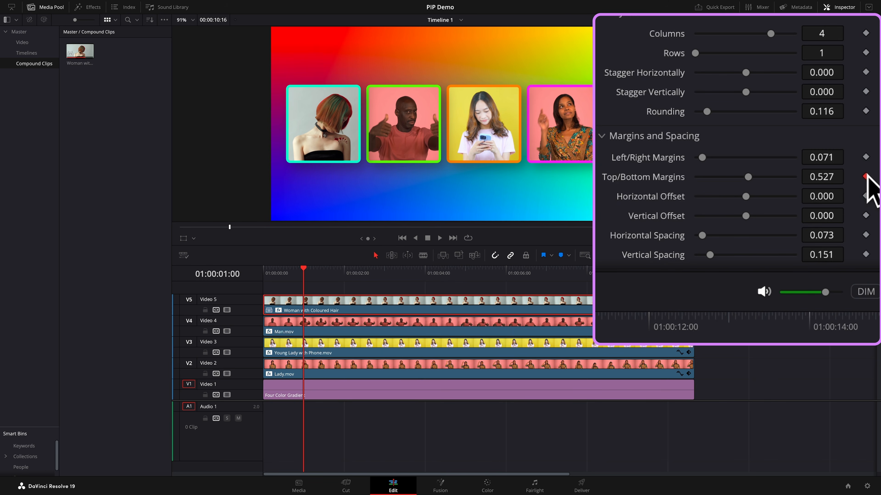
# - In the tile settings, open Custom Size / Shape and keyframe Start Column, End Column, Start Row and End Row
pyautogui.scroll(3, 783, 52)
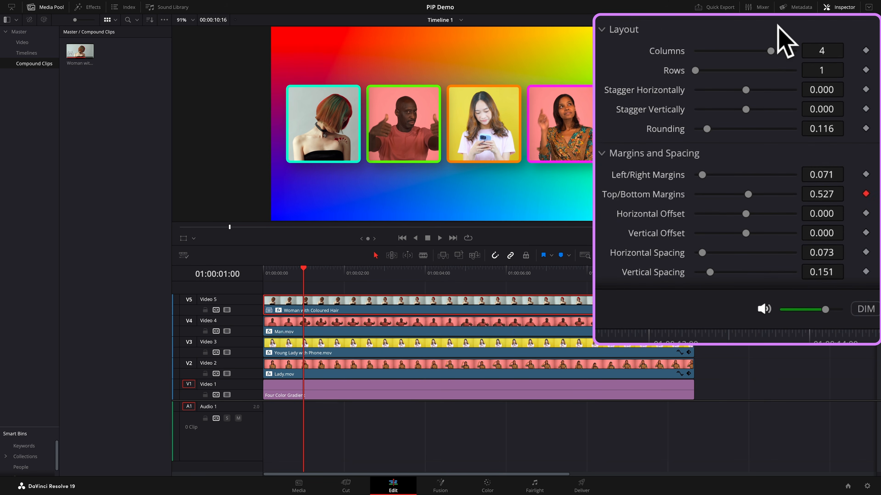
pyautogui.click(776, 70)
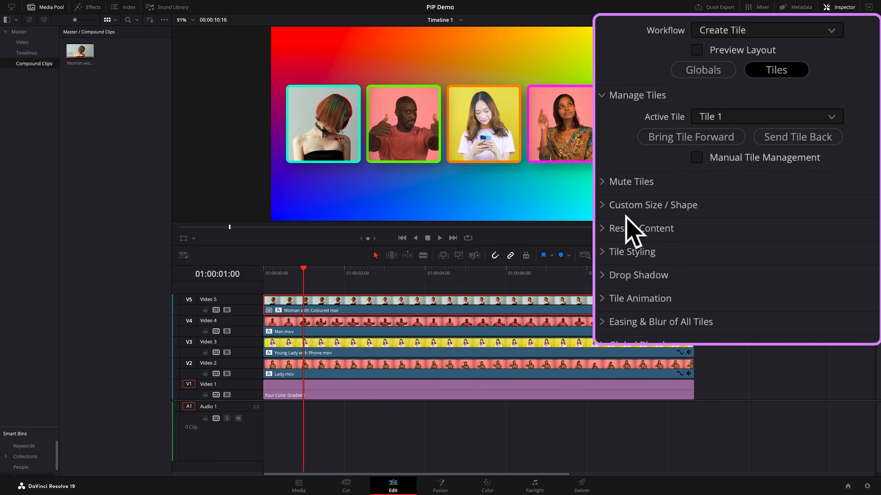
pyautogui.click(602, 205)
pyautogui.scroll(-2, 610, 220)
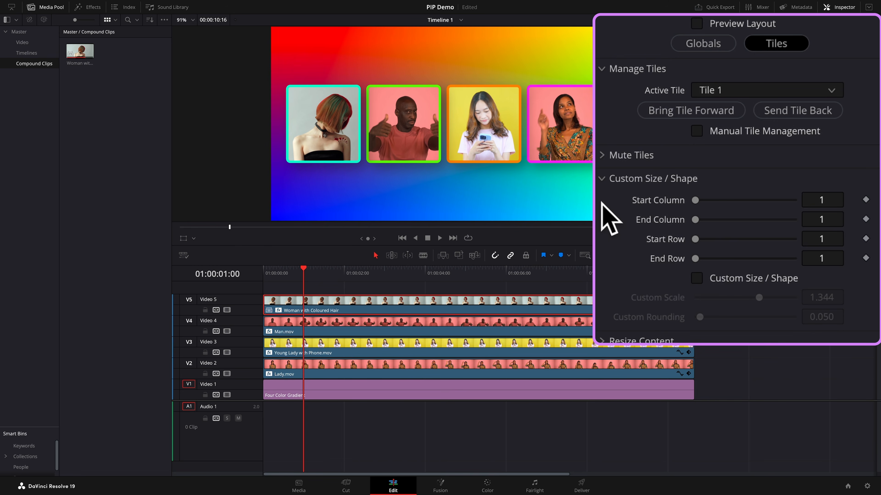
pyautogui.click(866, 200)
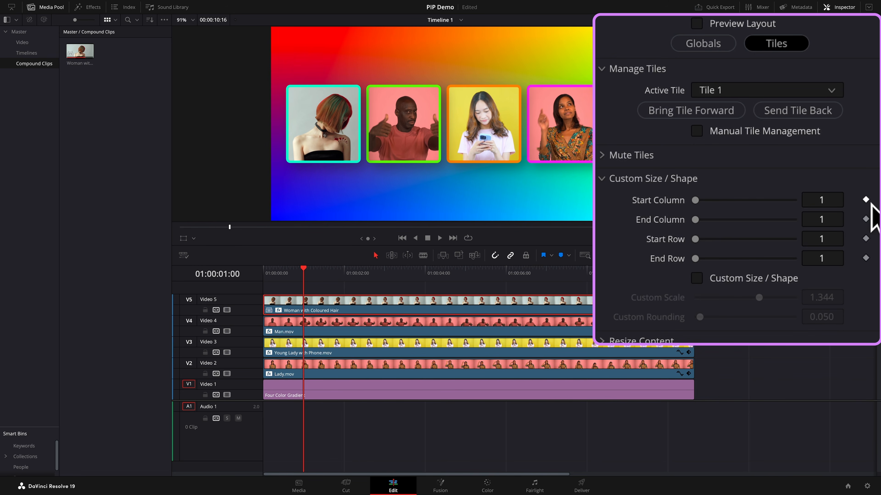
pyautogui.click(865, 219)
pyautogui.click(865, 238)
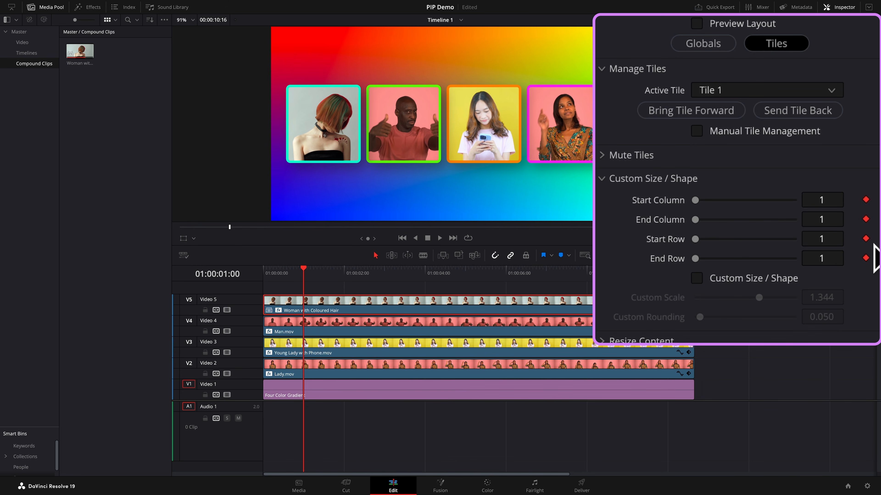
pyautogui.click(865, 257)
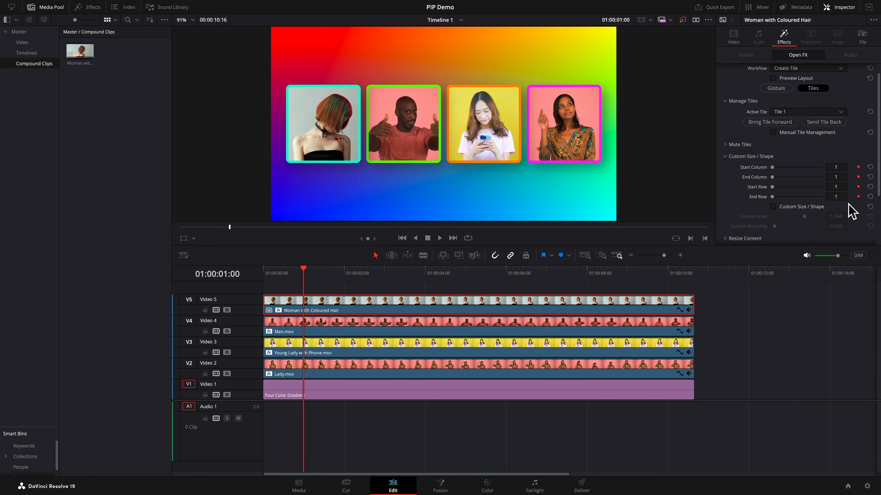
# - At 01:00:02:00, set the tile's End Column to 3 and the global Top/Bottom Margins to -0.091, and save the project
pyautogui.hotkey('shift', 'Right')
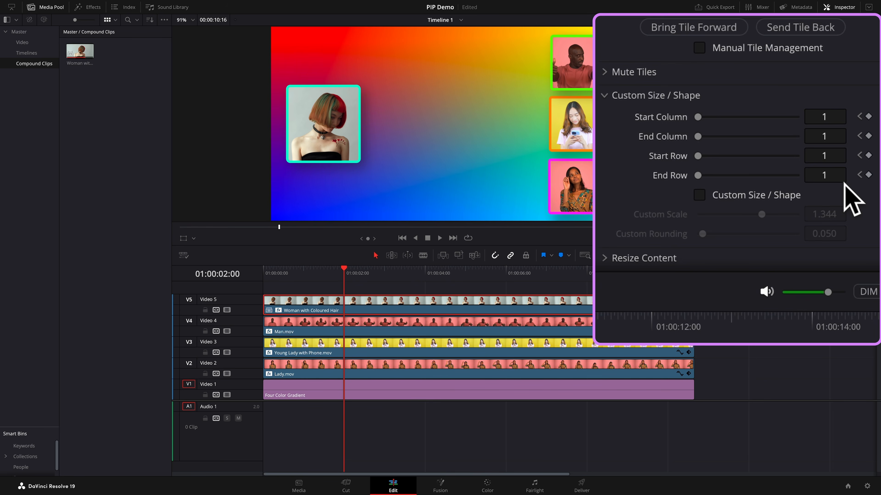
pyautogui.click(764, 136)
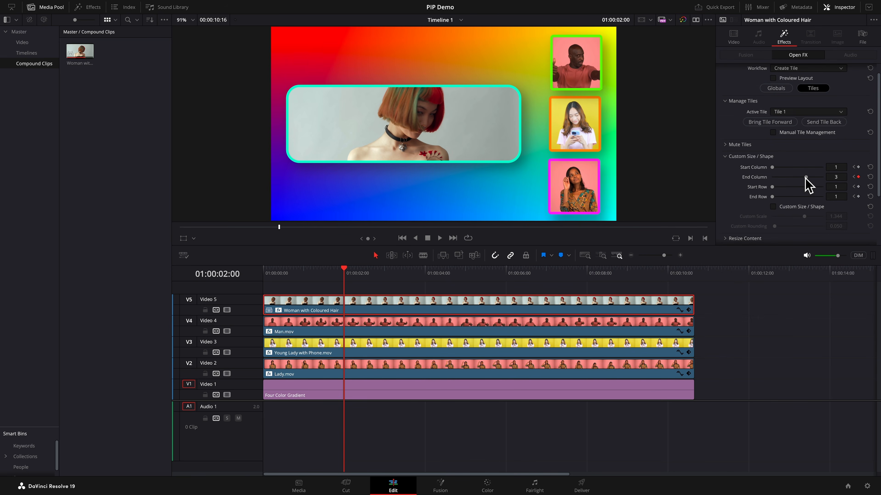
pyautogui.click(776, 88)
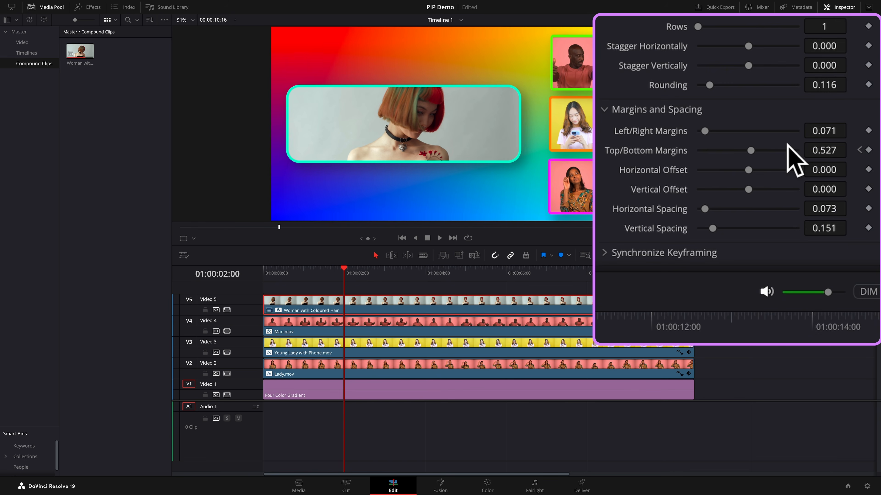
pyautogui.moveTo(751, 151); pyautogui.dragTo(695, 155)
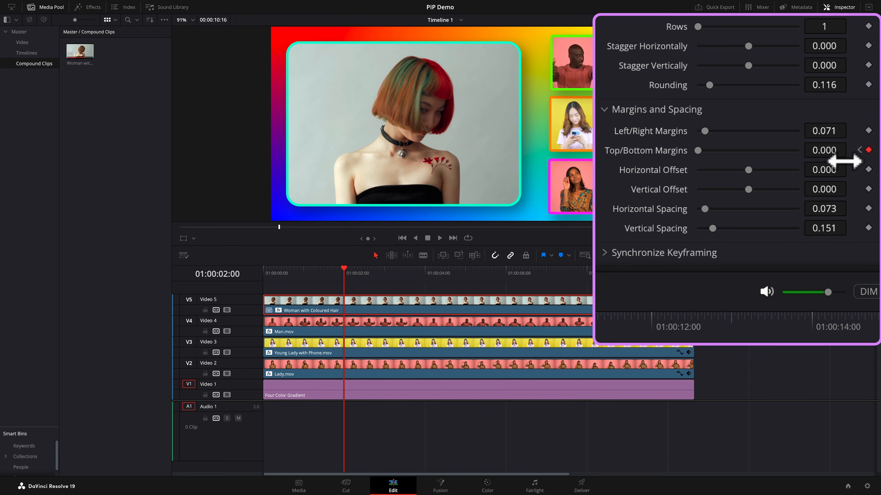
pyautogui.moveTo(832, 152); pyautogui.dragTo(801, 153)
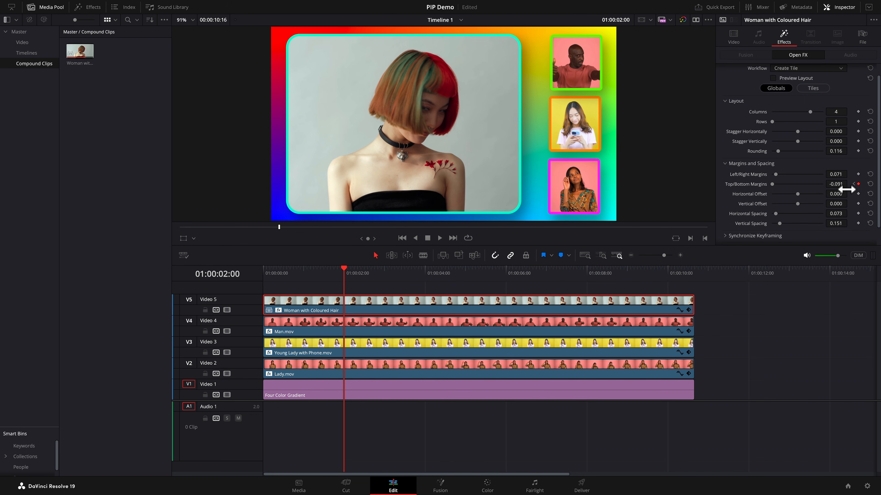
pyautogui.hotkey('ctrl', 's')
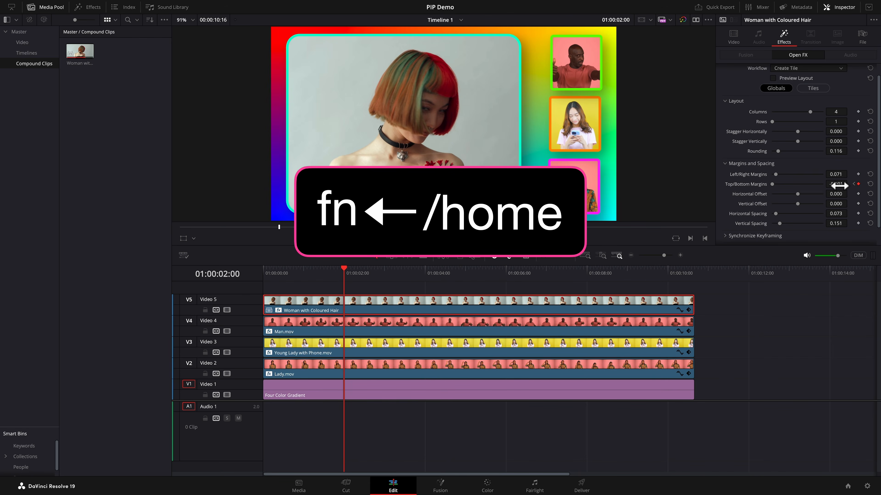
# - Play the collage from the start, then jump back to the 01:00:02:00 keyframe and step forward one second
pyautogui.press('Home')
pyautogui.press('space')
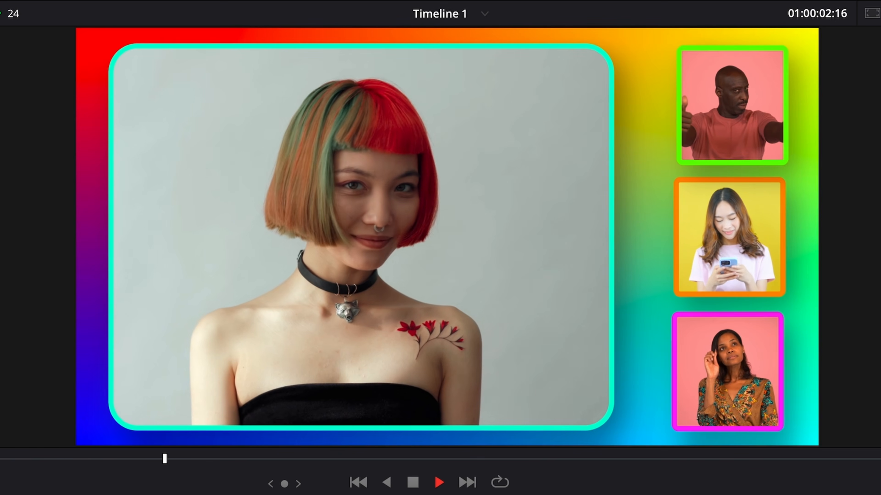
pyautogui.press('space')
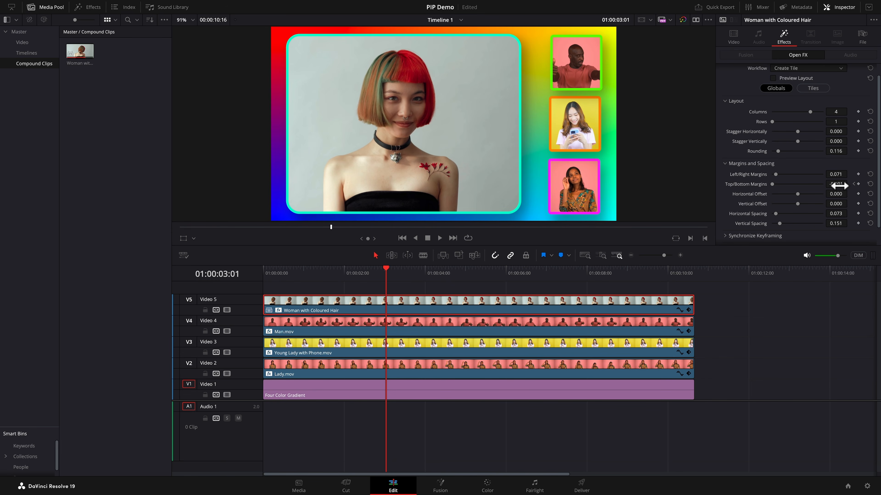
pyautogui.click(854, 184)
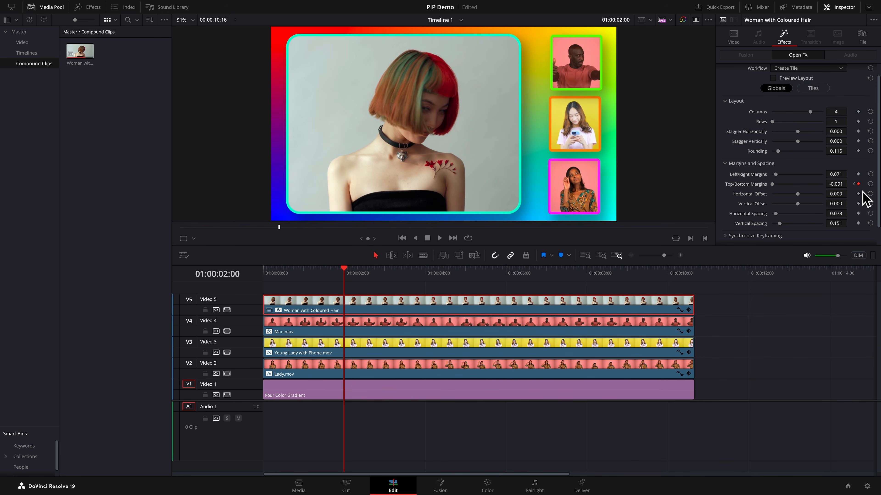
pyautogui.hotkey('shift', 'Right')
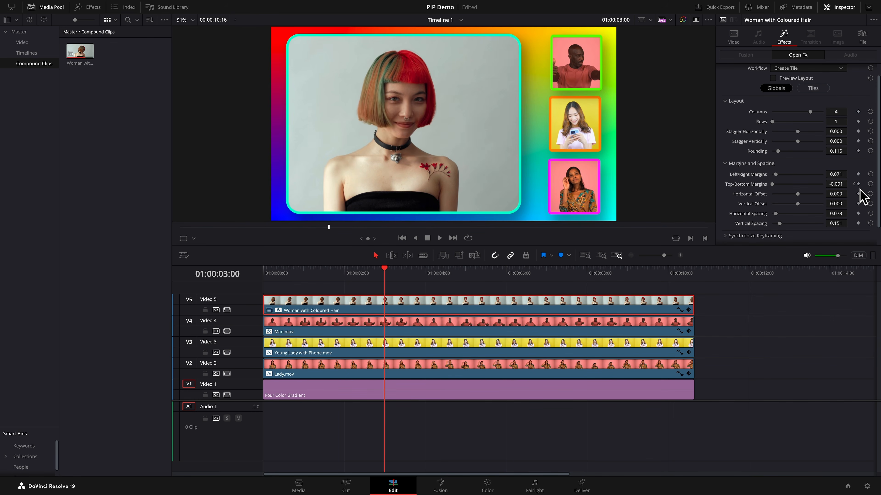
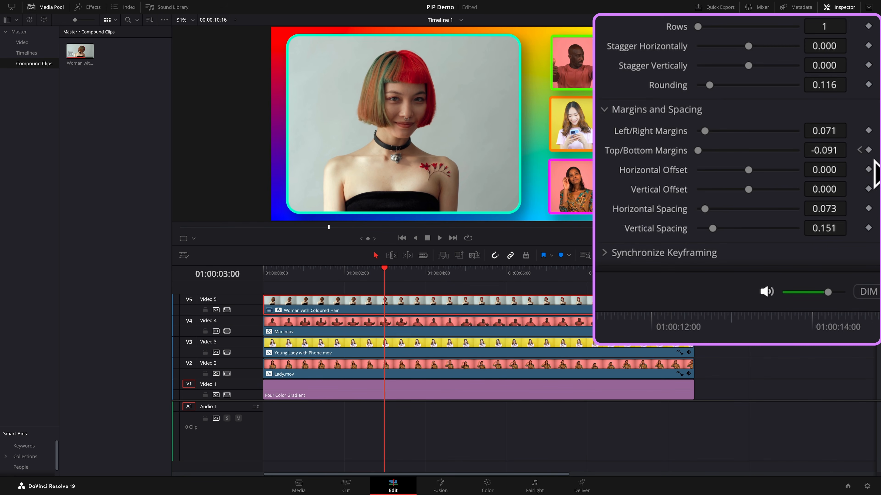
# - At 01:00:03:00, keyframe the global Top/Bottom Margins and the tile's Start Column, End Column, Start Row and End Row
pyautogui.click(869, 149)
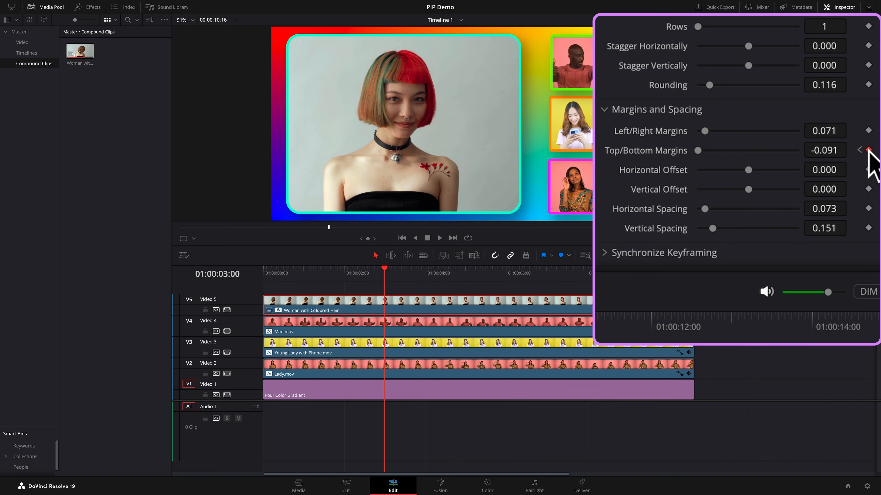
pyautogui.scroll(5, 867, 163)
pyautogui.click(780, 51)
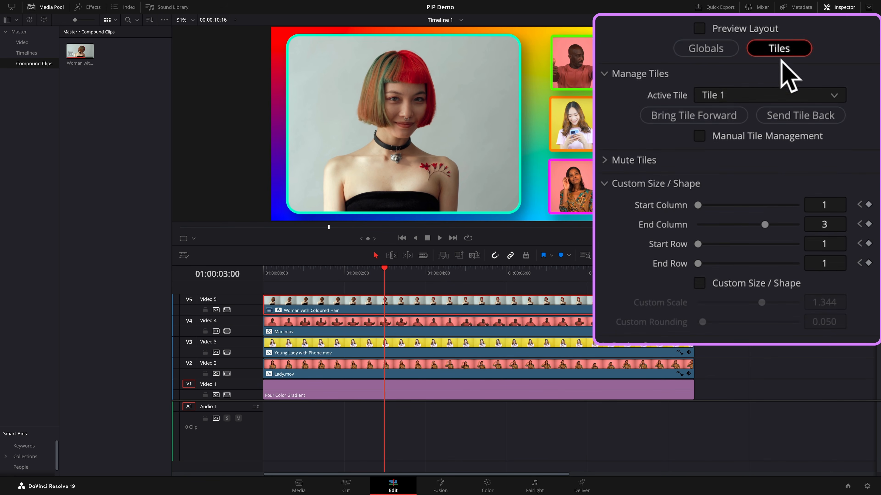
pyautogui.click(868, 205)
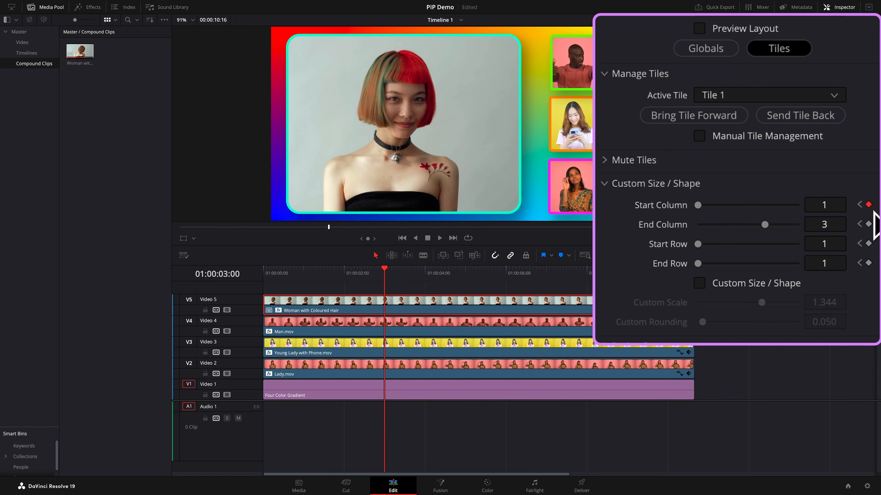
pyautogui.click(869, 224)
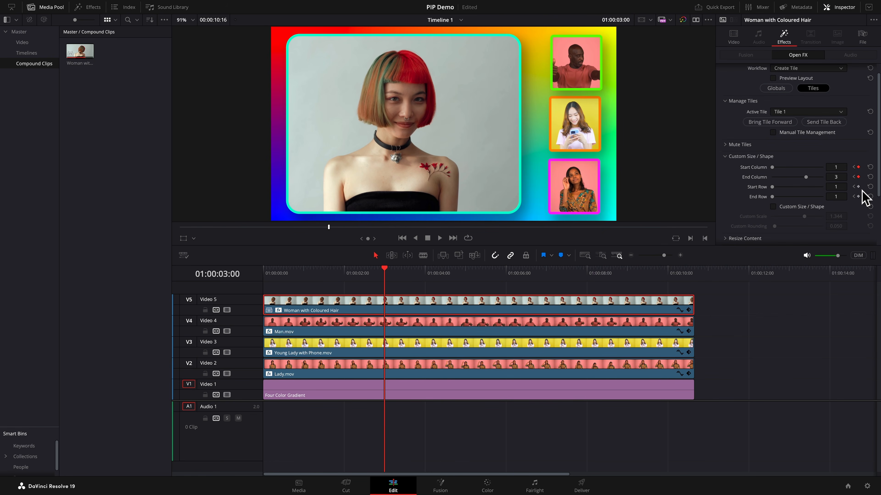
pyautogui.click(858, 187)
pyautogui.click(858, 196)
# - At 01:00:04:00, set the tile's End Column to 1 and the global Top/Bottom Margins to 0.527
pyautogui.hotkey('shift', 'Right')
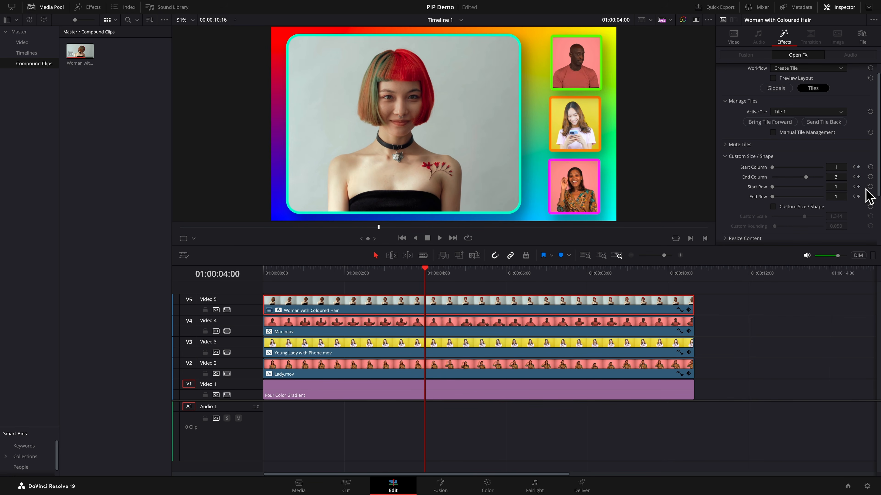
pyautogui.moveTo(805, 178); pyautogui.dragTo(774, 179)
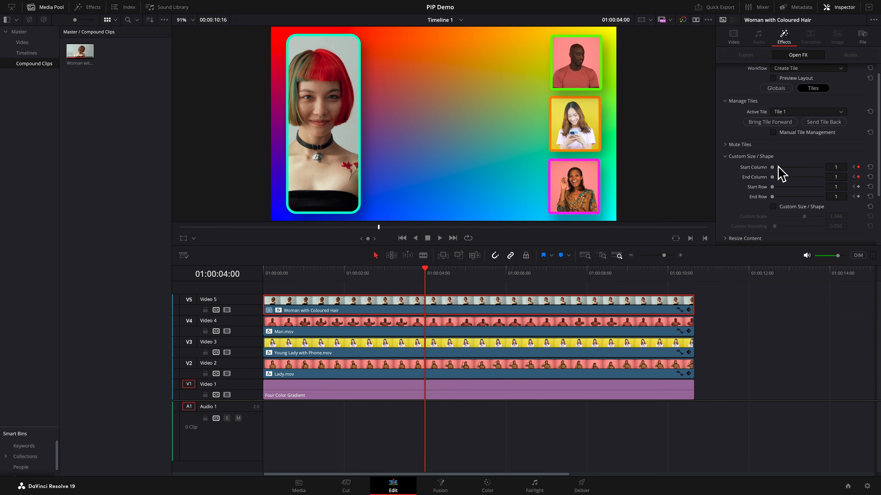
pyautogui.click(776, 90)
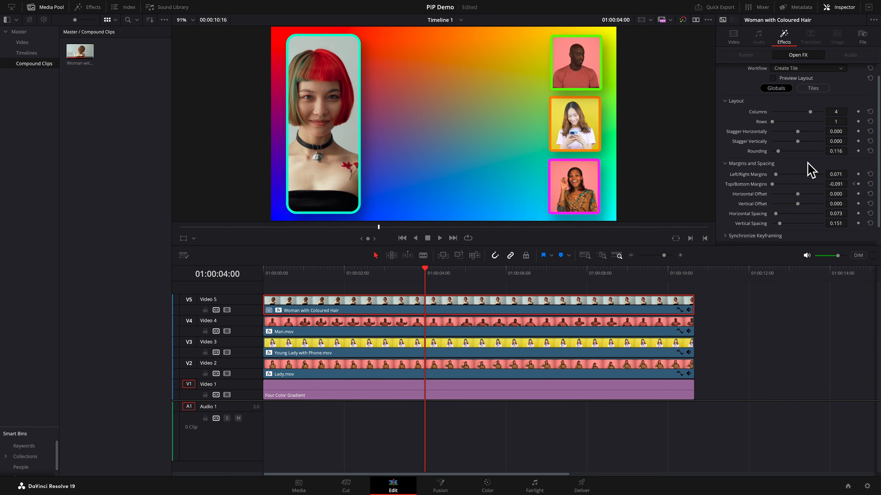
pyautogui.click(273, 275)
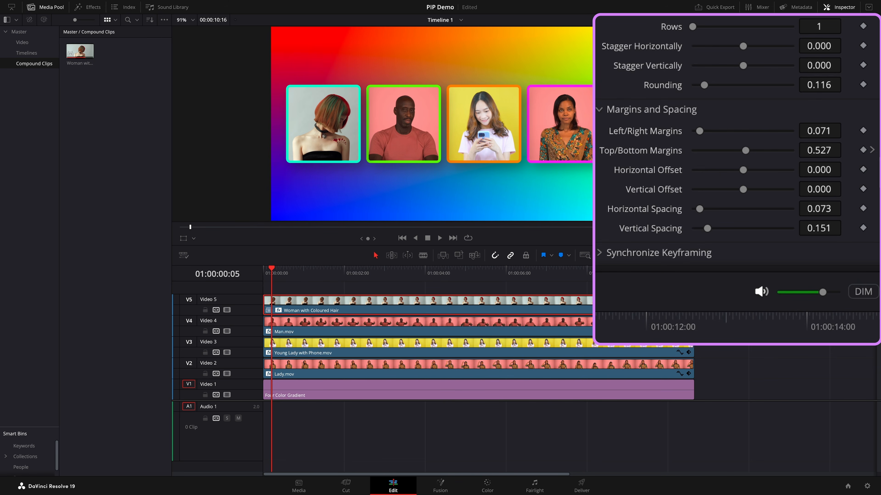
pyautogui.click(872, 149)
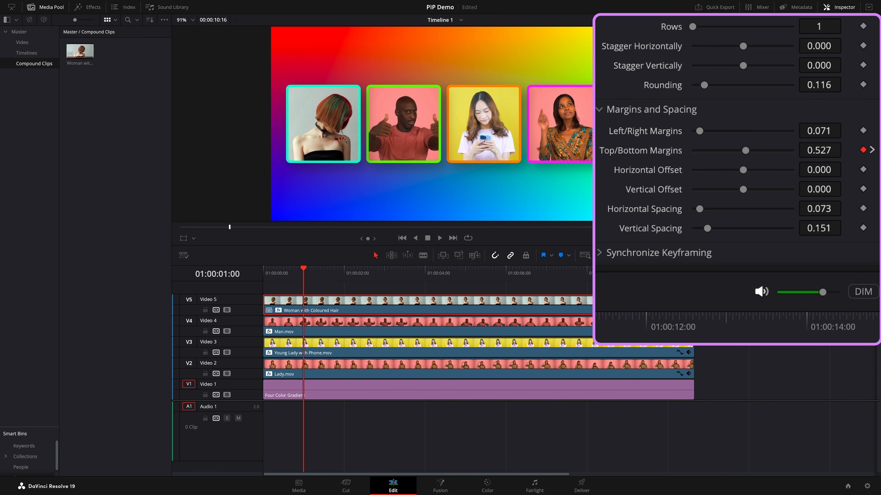
pyautogui.click(872, 150)
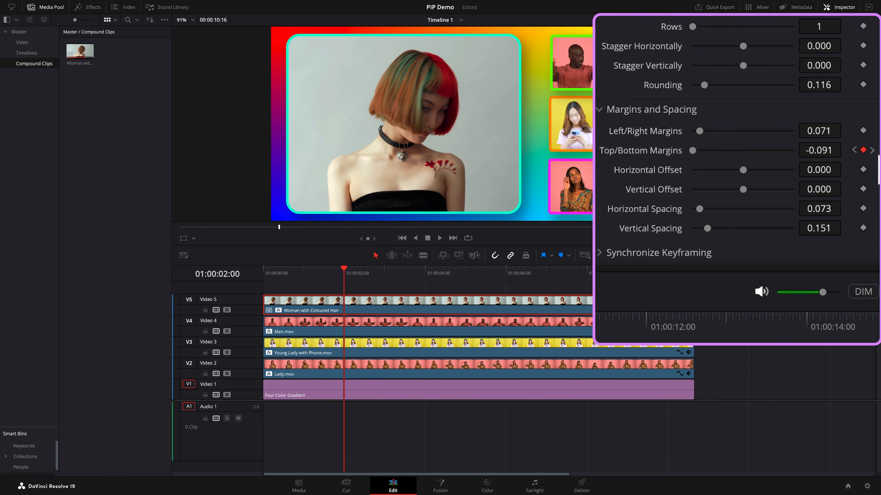
pyautogui.click(872, 150)
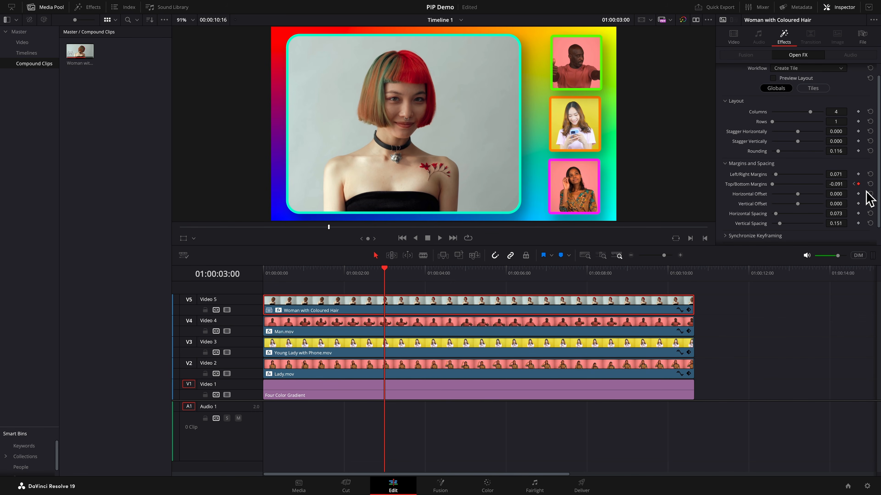
pyautogui.click(864, 186)
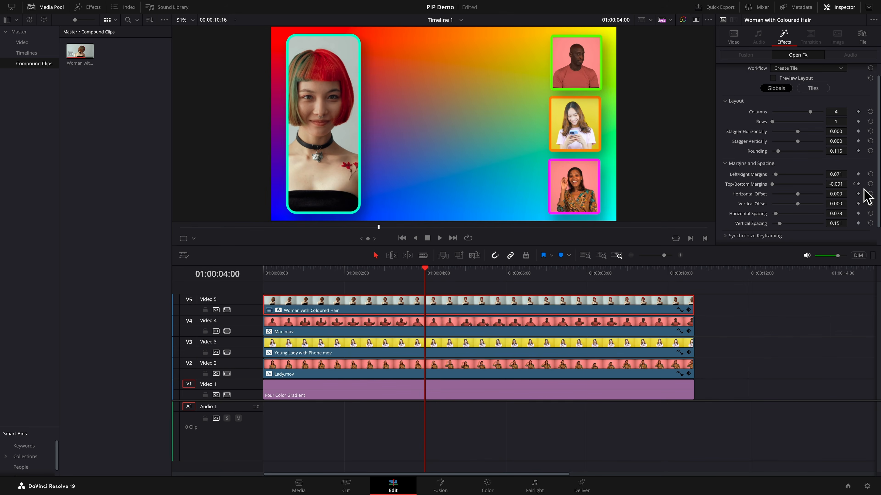
pyautogui.click(842, 183)
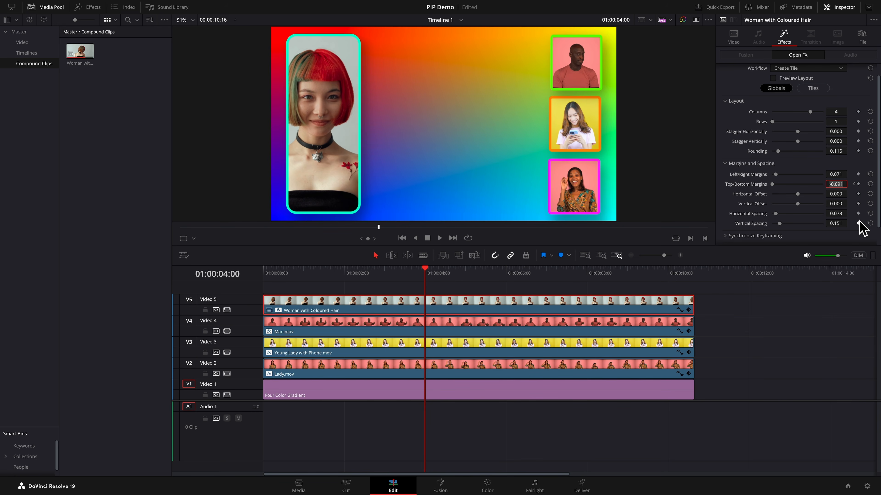
pyautogui.write('.527')
pyautogui.press('Return')
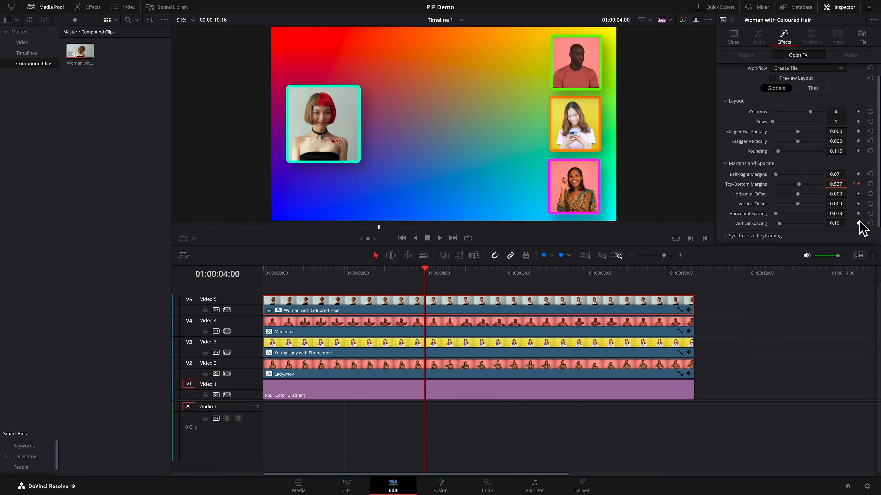
# - Select Man.mov and, at 01:00:03:00, keyframe its Left/Right Margins, Top/Bottom Margins, Horizontal Offset and Vertical Offset
pyautogui.click(620, 323)
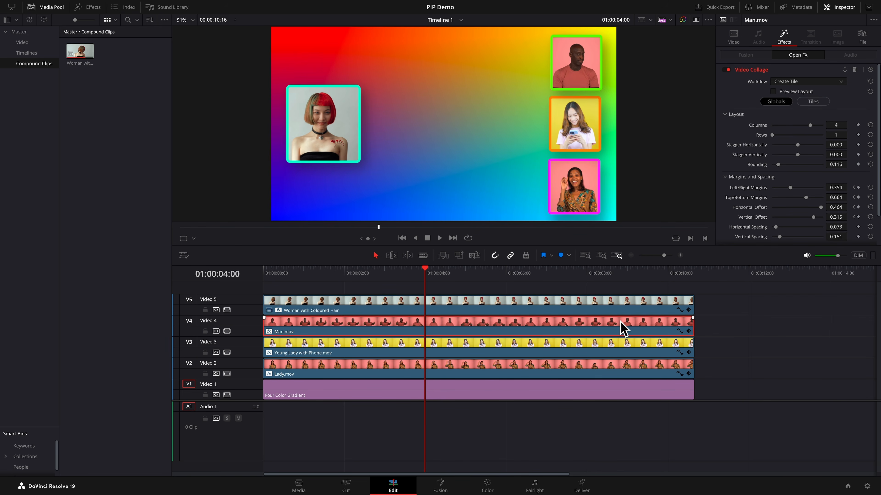
pyautogui.hotkey('shift', 'Left')
pyautogui.hotkey('shift', 'Left')
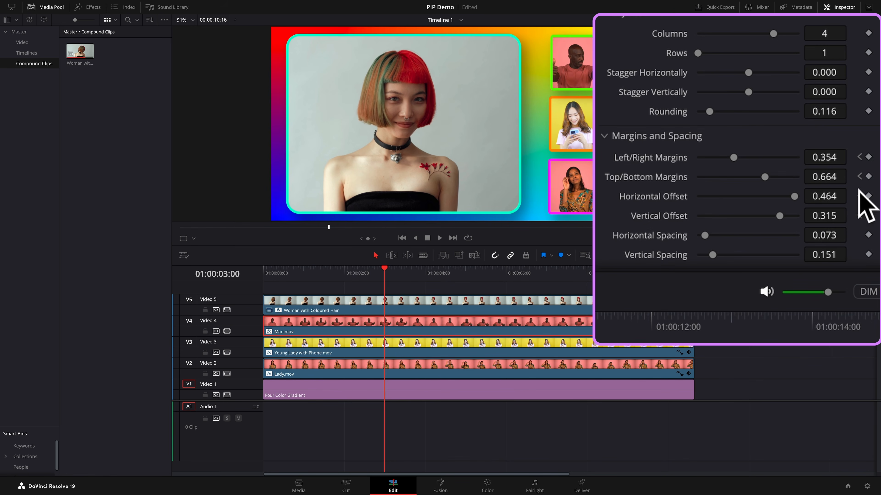
pyautogui.click(869, 157)
pyautogui.click(869, 176)
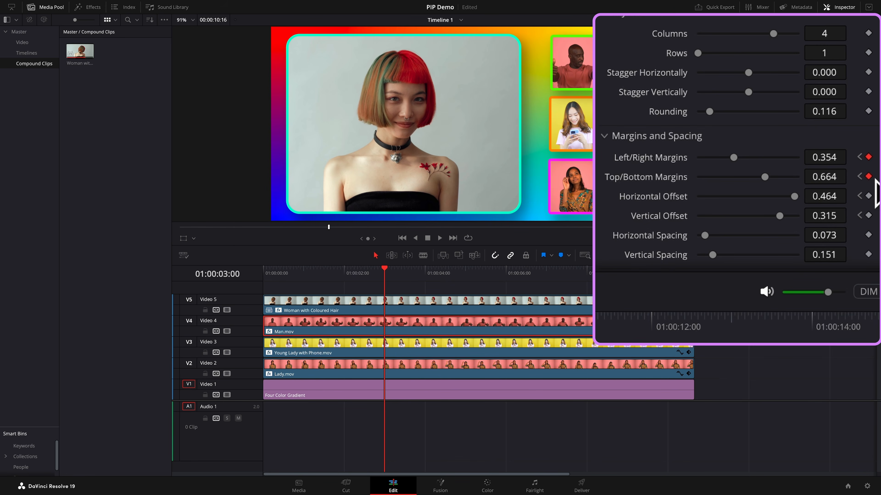
pyautogui.click(868, 196)
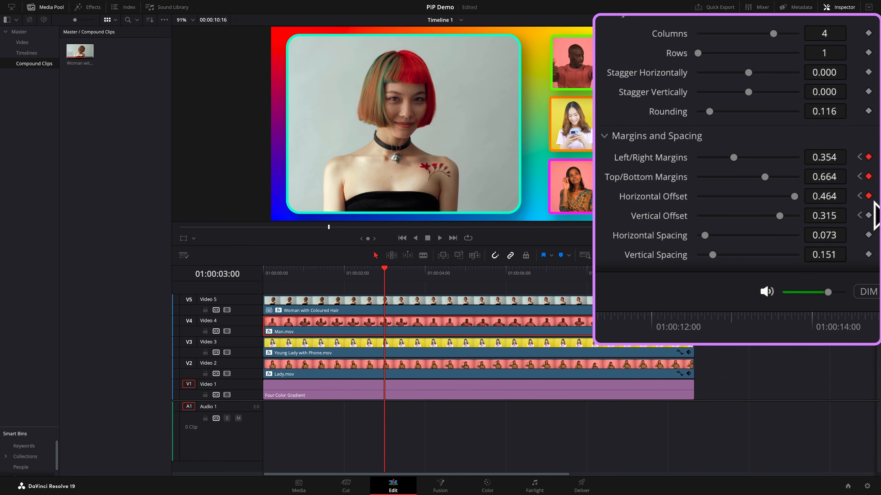
pyautogui.click(868, 215)
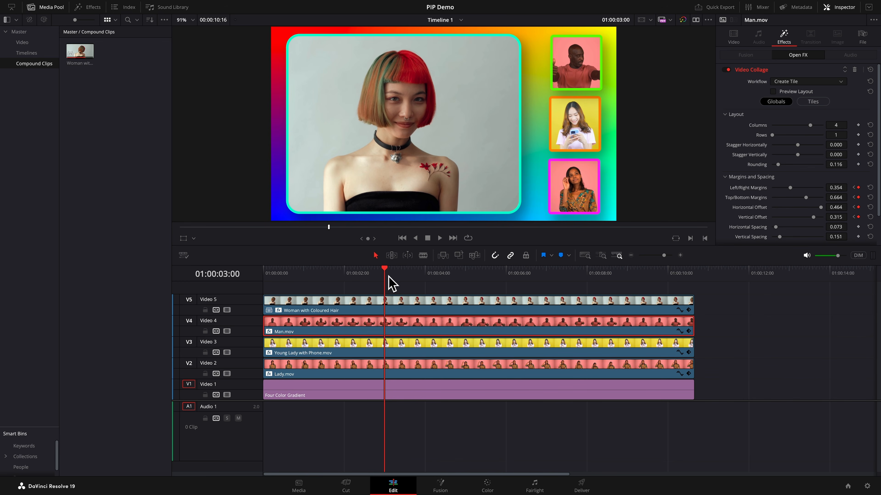
# - At 01:00:04:00, reset Man.mov's Horizontal Offset and Vertical Offset to 0
pyautogui.click(276, 273)
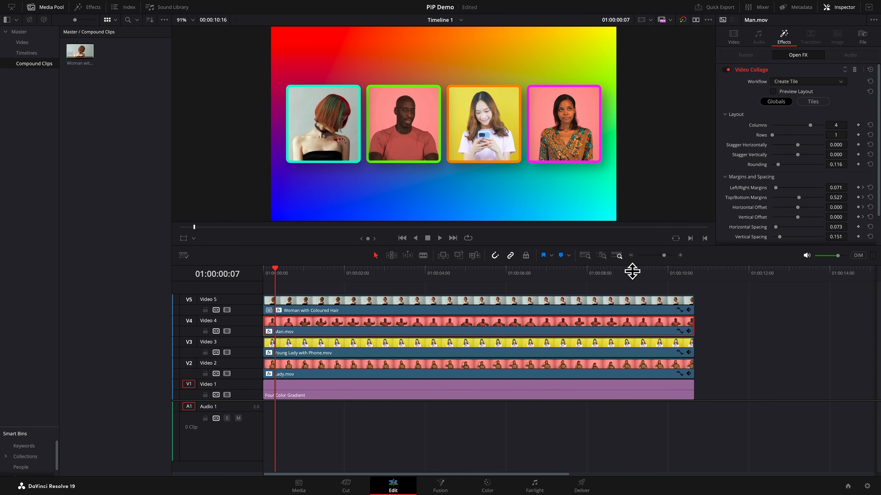
pyautogui.click(863, 197)
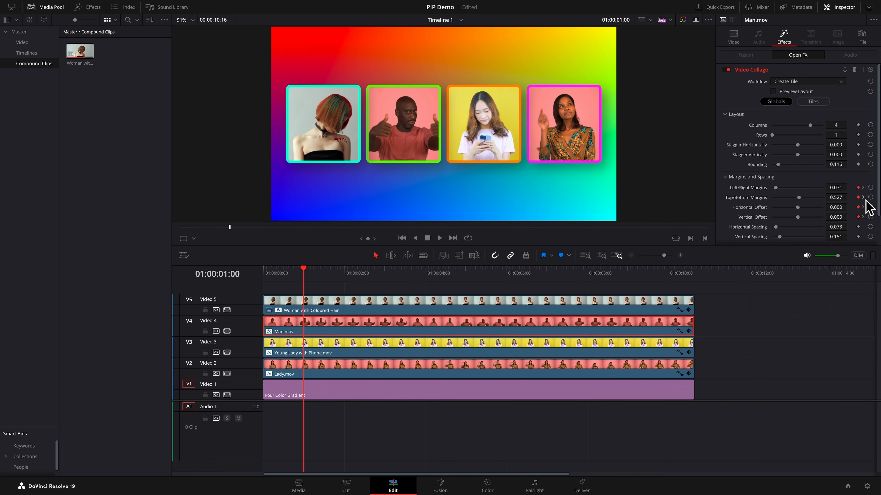
pyautogui.click(863, 197)
pyautogui.click(863, 198)
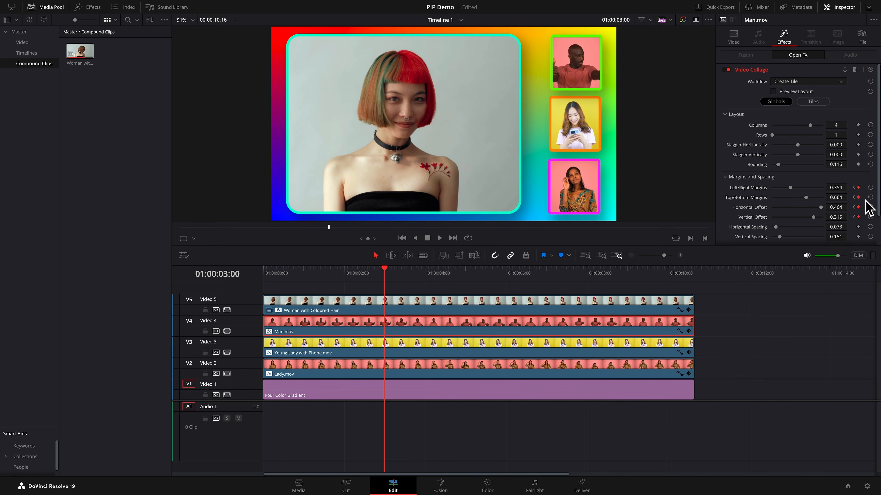
pyautogui.hotkey('shift', 'Right')
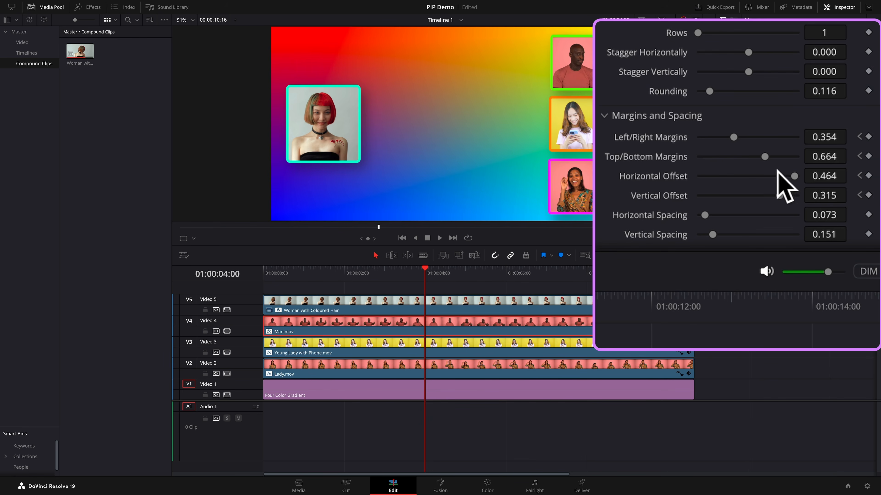
pyautogui.doubleClick(661, 175)
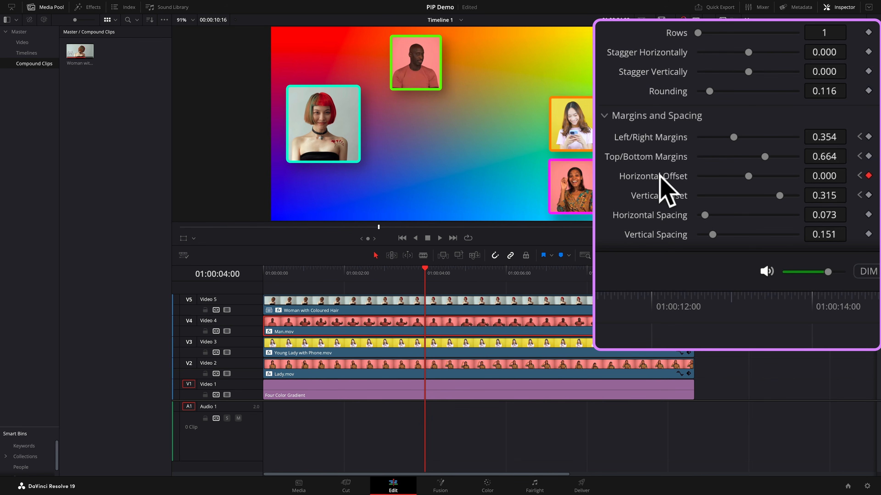
pyautogui.doubleClick(661, 194)
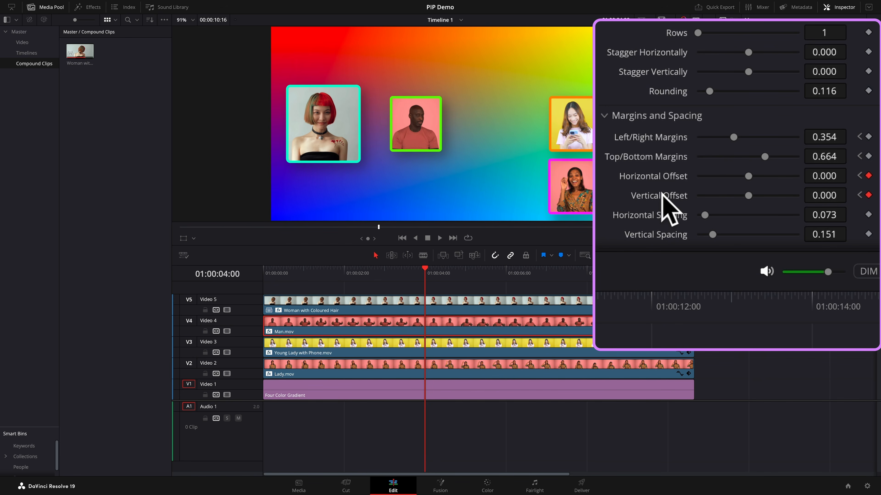
# - Set Man.mov's Left/Right Margins to 0.071 and Top/Bottom Margins to 0.527
pyautogui.click(840, 143)
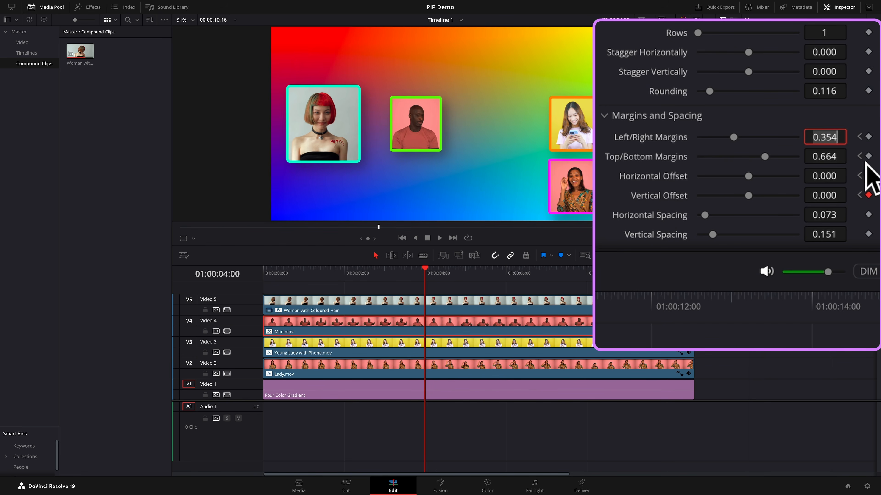
pyautogui.write('.')
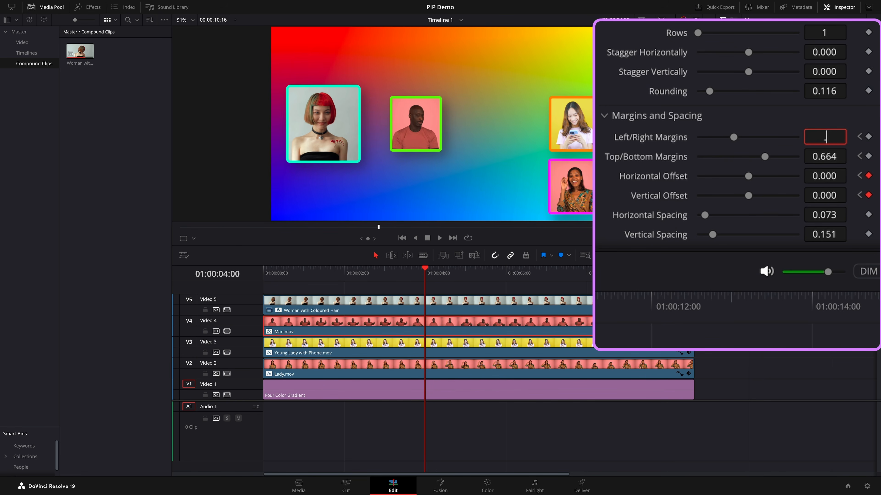
pyautogui.write('071')
pyautogui.press('Return')
pyautogui.click(837, 198)
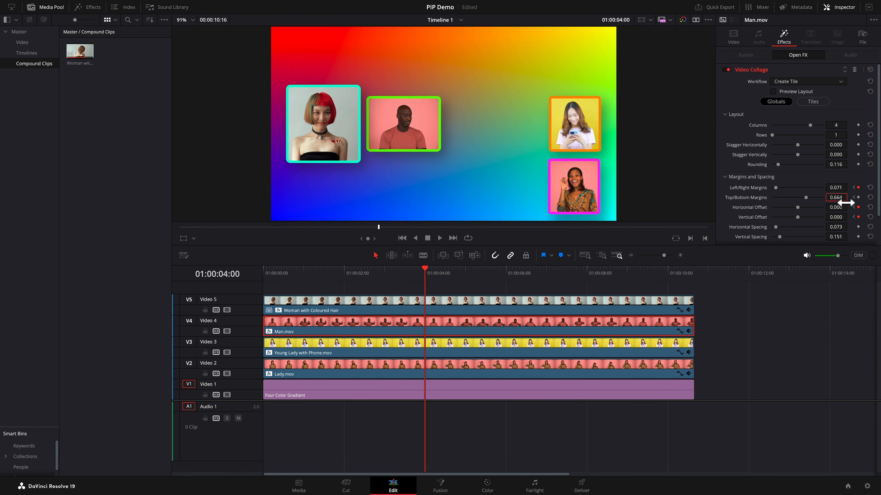
pyautogui.tripleClick(839, 199)
pyautogui.press('BackSpace')
pyautogui.write('0.527')
pyautogui.press('Return')
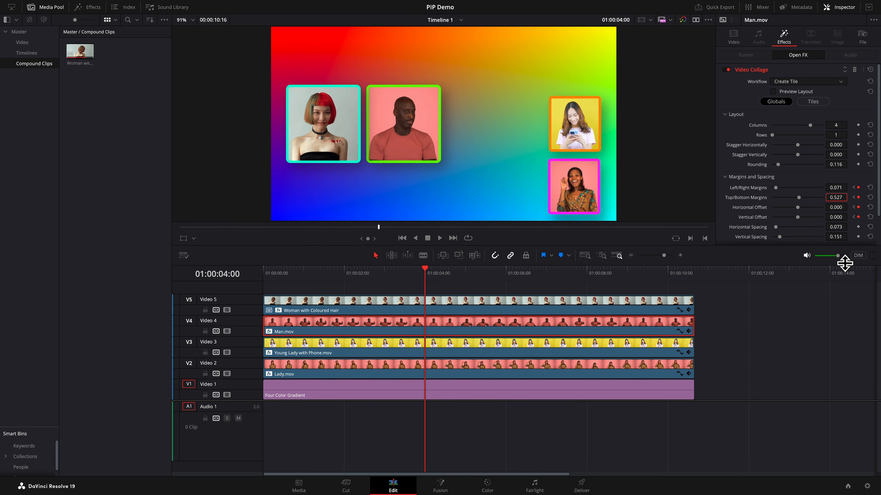
# - Select Young Lady with Phone.mov and, at 01:00:03:00, keyframe its Left/Right Margins, Top/Bottom Margins, Horizontal Offset and Vertical Offset
pyautogui.click(511, 357)
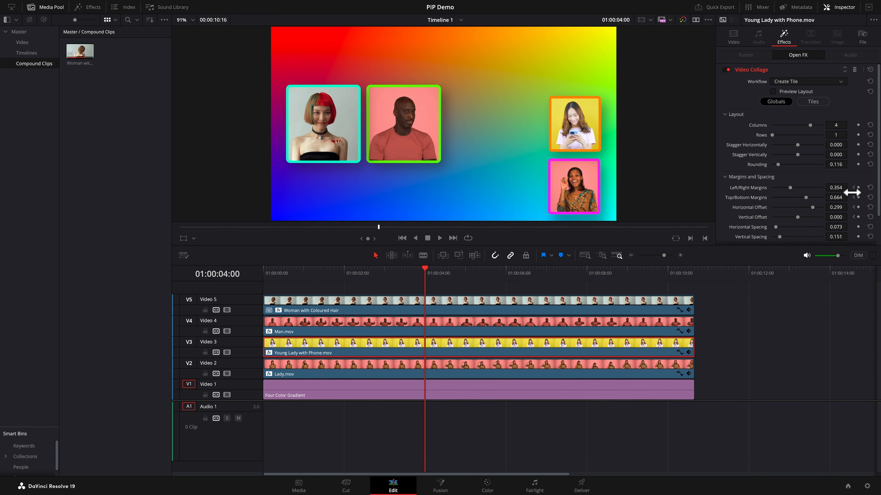
pyautogui.hotkey('shift', 'Left')
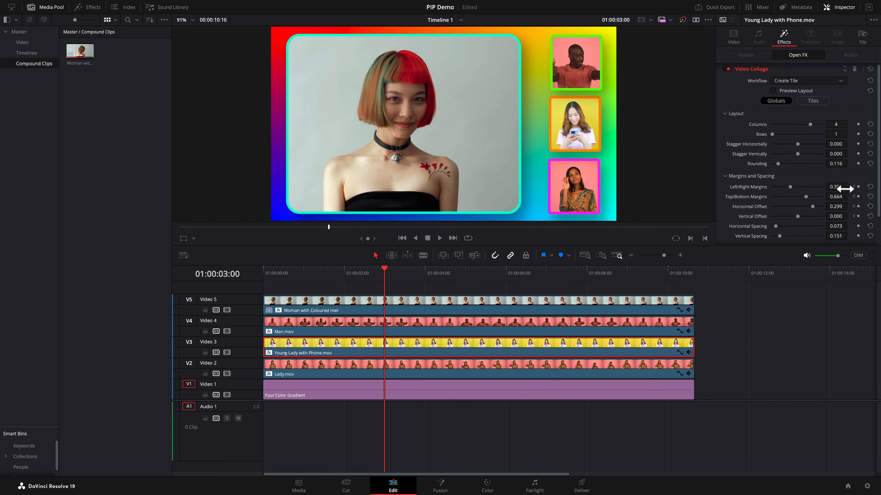
pyautogui.click(857, 187)
pyautogui.click(858, 197)
pyautogui.click(858, 207)
pyautogui.click(858, 216)
# - At 01:00:04:00, select Young Lady with Phone.mov and set its Left/Right Margins to 0.071
pyautogui.hotkey('shift', 'Right')
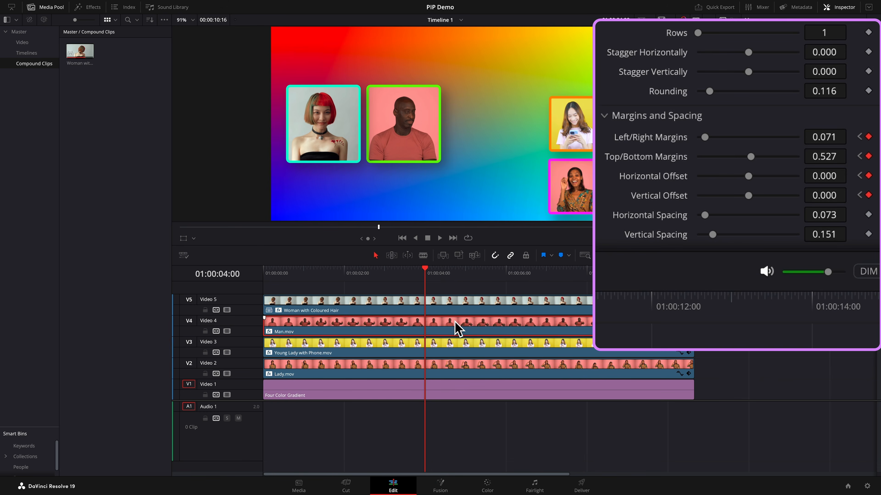
pyautogui.click(460, 345)
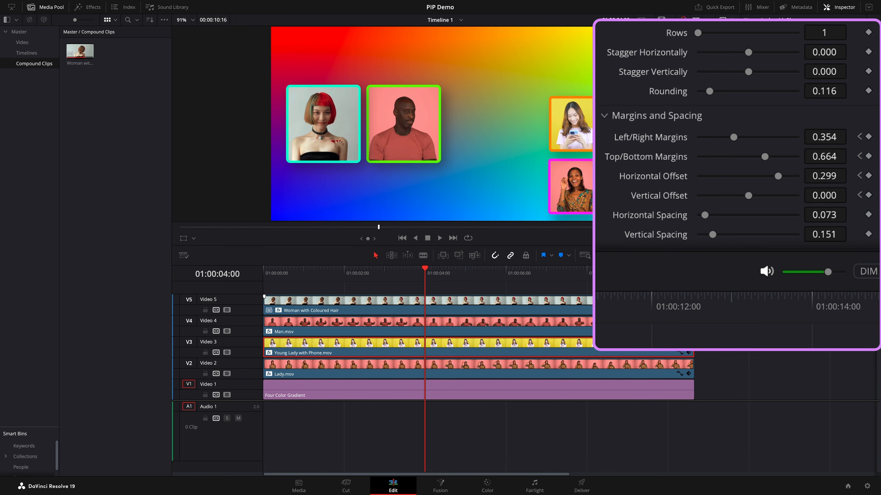
pyautogui.click(818, 137)
pyautogui.doubleClick(834, 137)
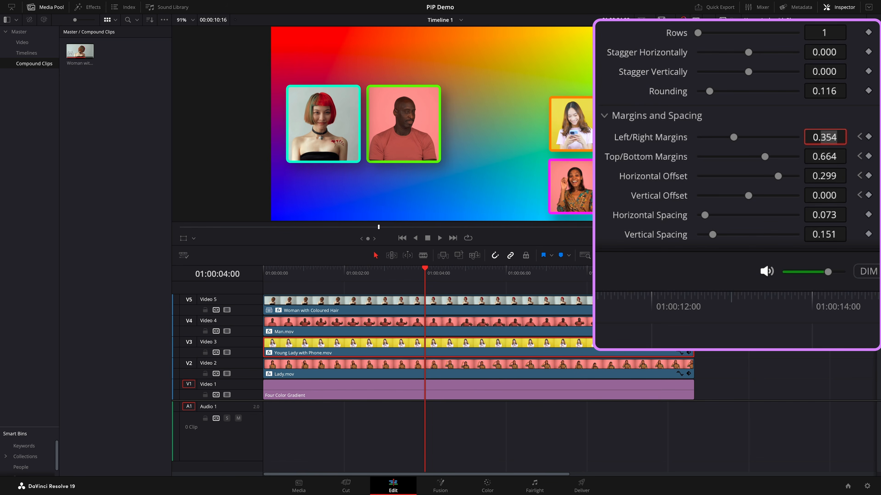
pyautogui.write('071')
pyautogui.press('Return')
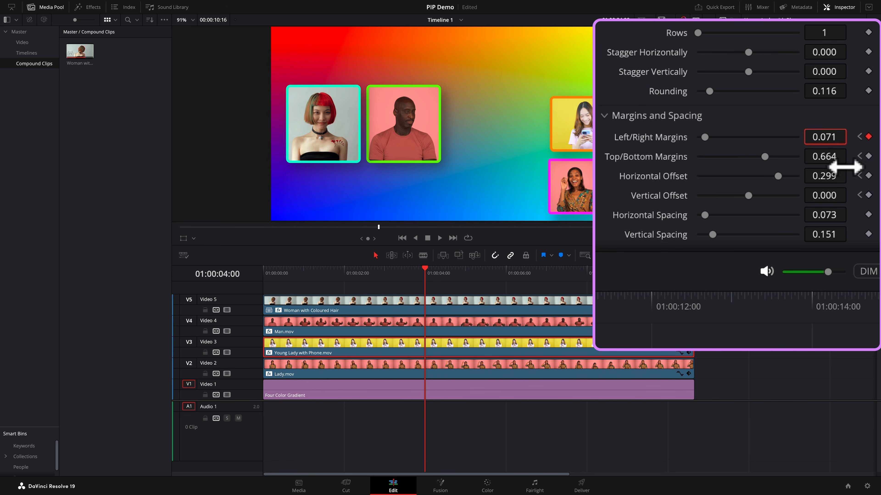
# - Set Young Lady with Phone.mov's Top/Bottom Margins to 0.527 and reset its Horizontal and Vertical Offsets to 0
pyautogui.click(843, 162)
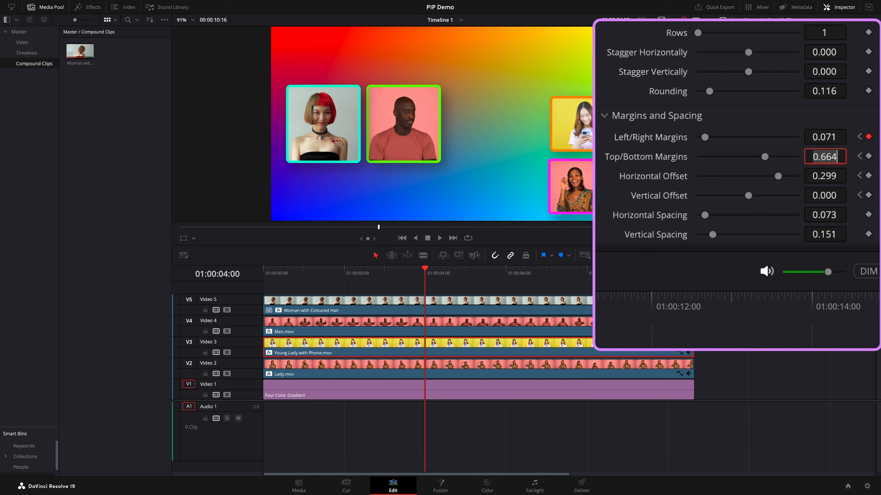
pyautogui.write('.527')
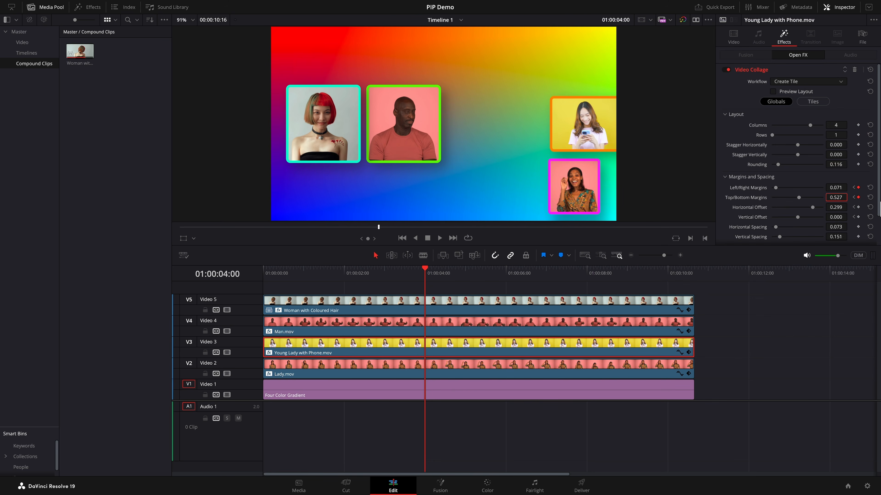
pyautogui.press('Return')
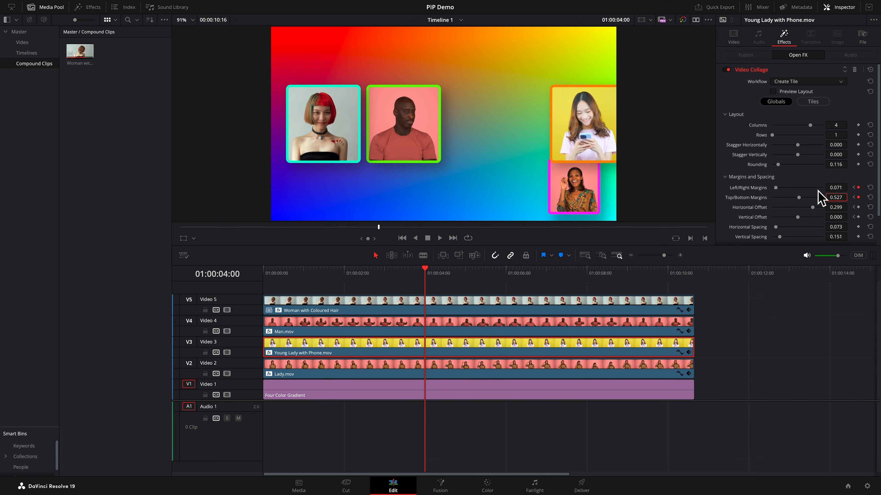
pyautogui.doubleClick(756, 209)
pyautogui.doubleClick(754, 217)
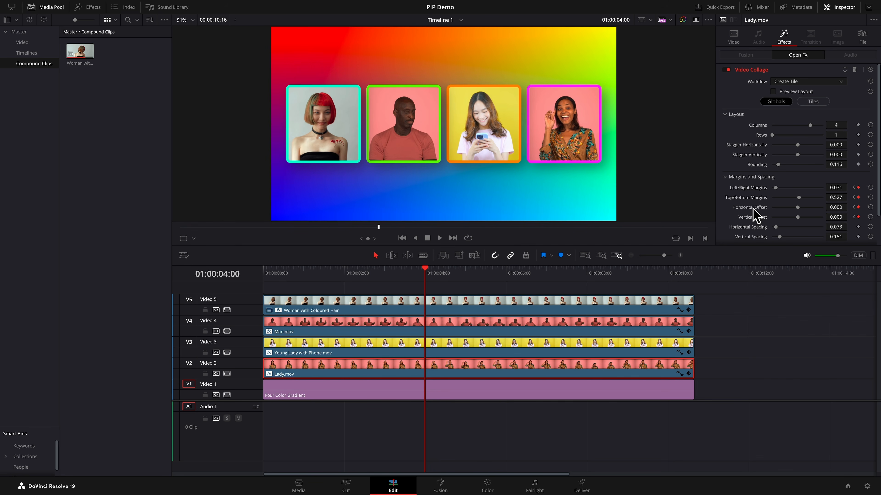
# - Play the collage animation back from the start of the timeline
pyautogui.press('Home')
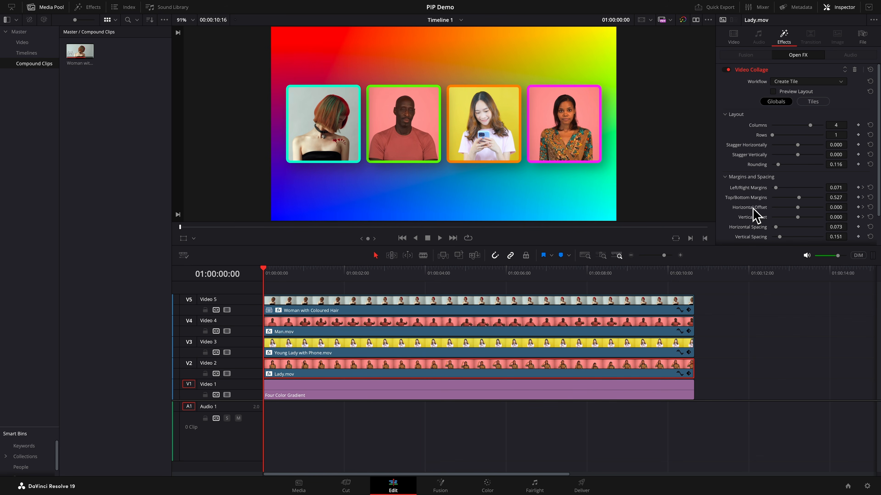
pyautogui.press('space')
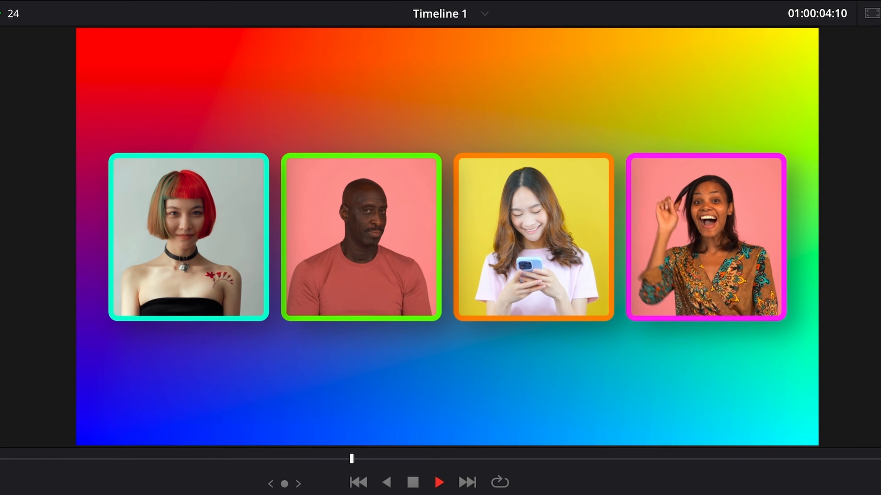
pyautogui.press('space')
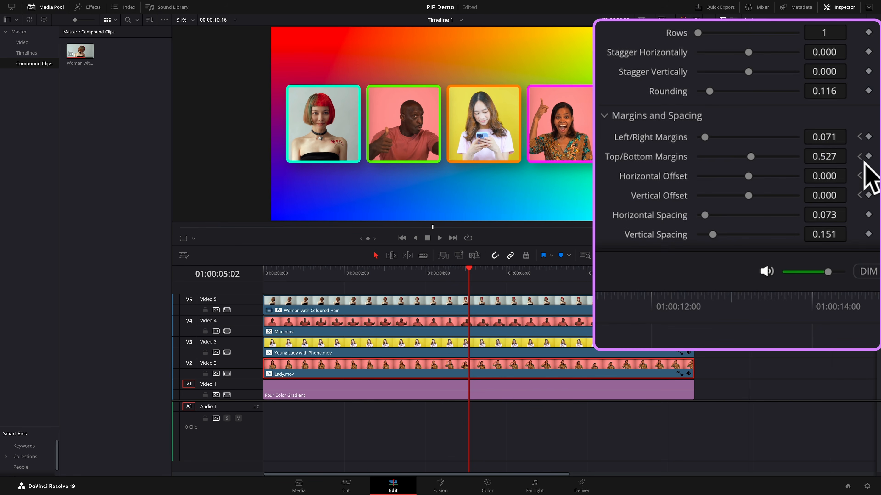
# - Select Woman with Coloured Hair and, at 01:00:05:00, keyframe its Tile Animation Shrink Progress and Fade Progress
pyautogui.click(854, 197)
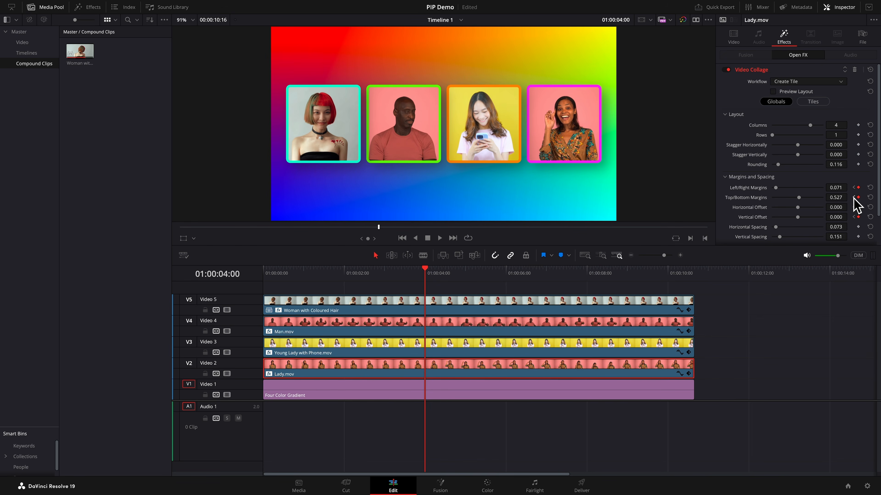
pyautogui.click(474, 308)
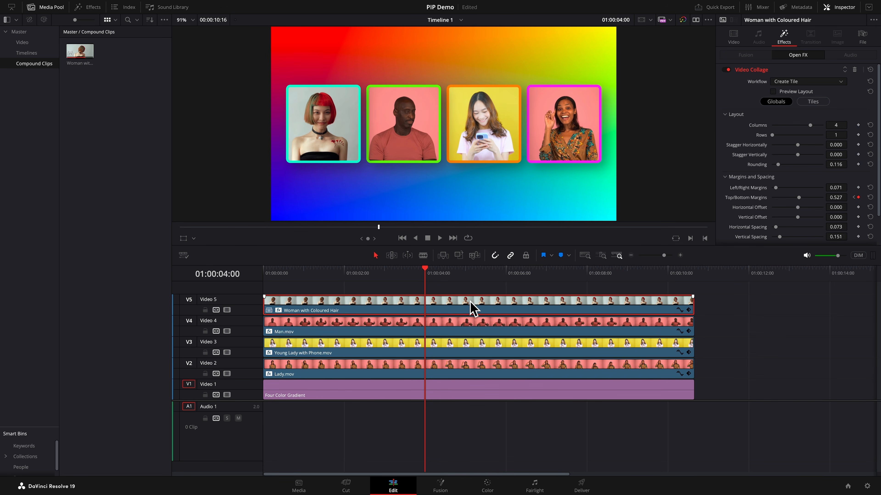
pyautogui.hotkey('shift', 'Right')
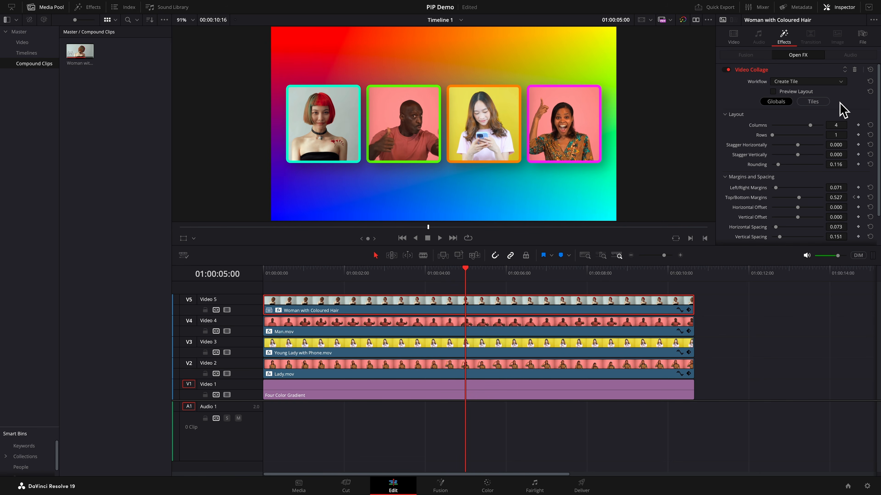
pyautogui.click(821, 101)
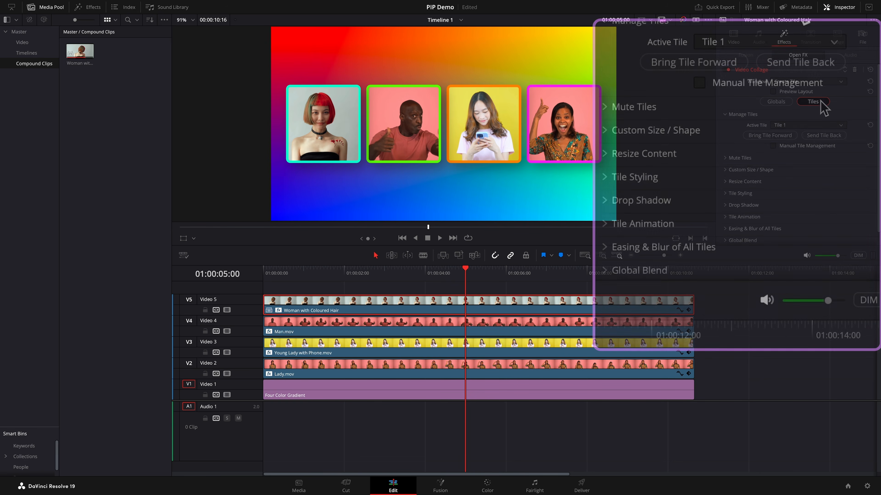
pyautogui.click(609, 229)
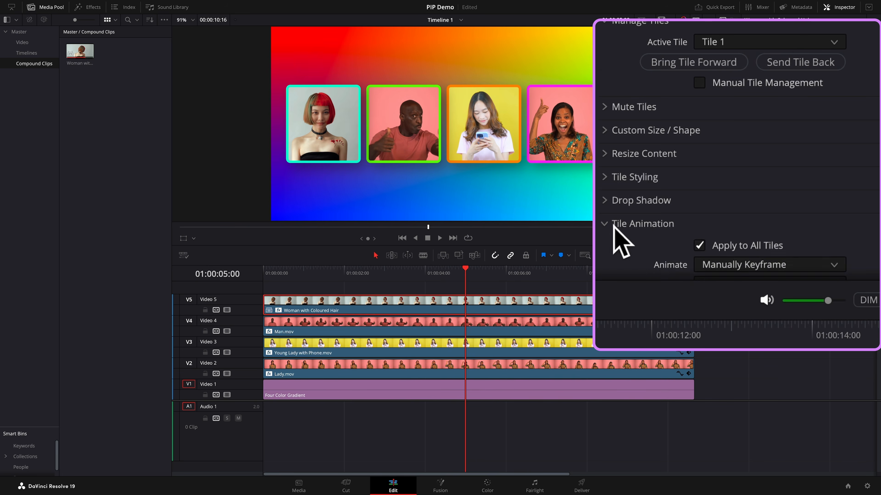
pyautogui.scroll(-5, 839, 210)
pyautogui.scroll(-1, 832, 192)
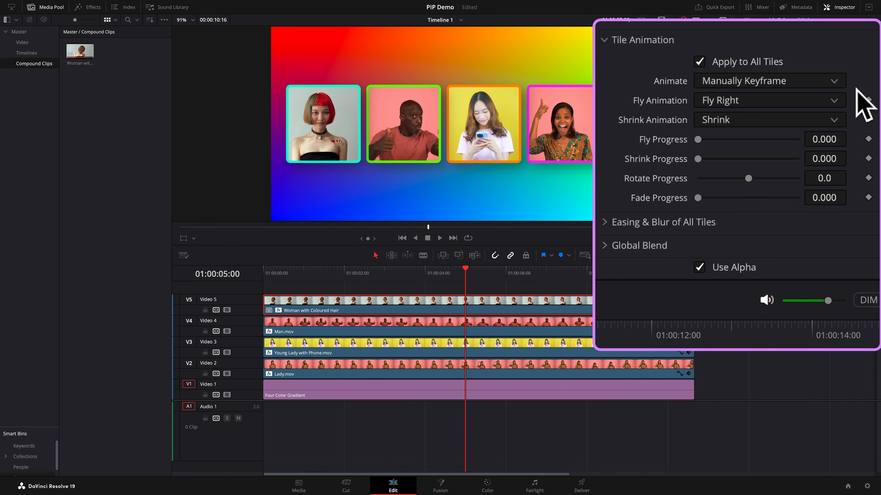
pyautogui.click(843, 86)
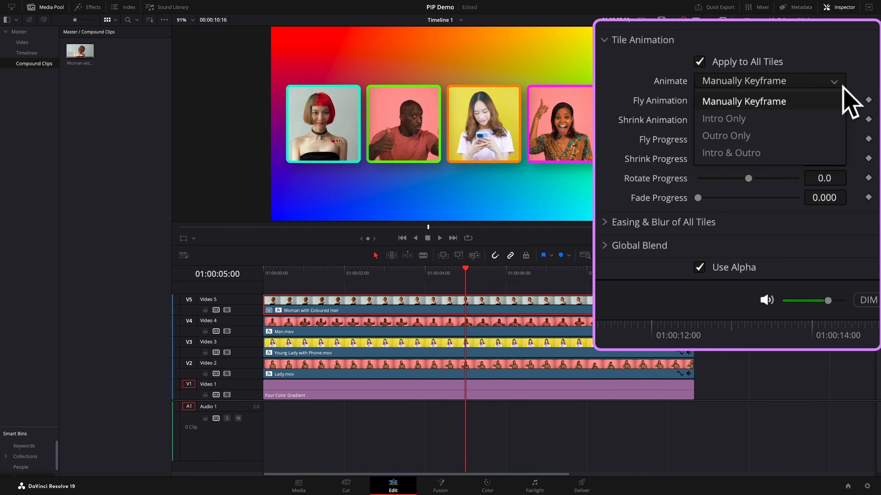
pyautogui.click(838, 81)
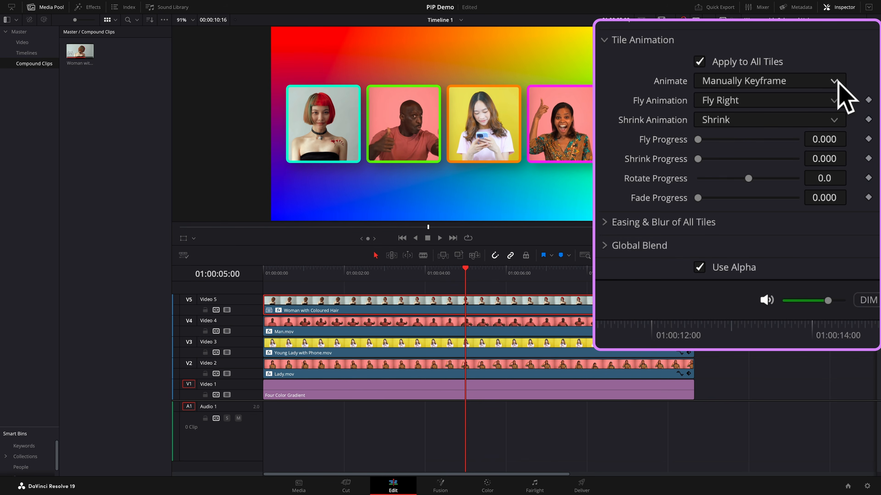
pyautogui.click(842, 123)
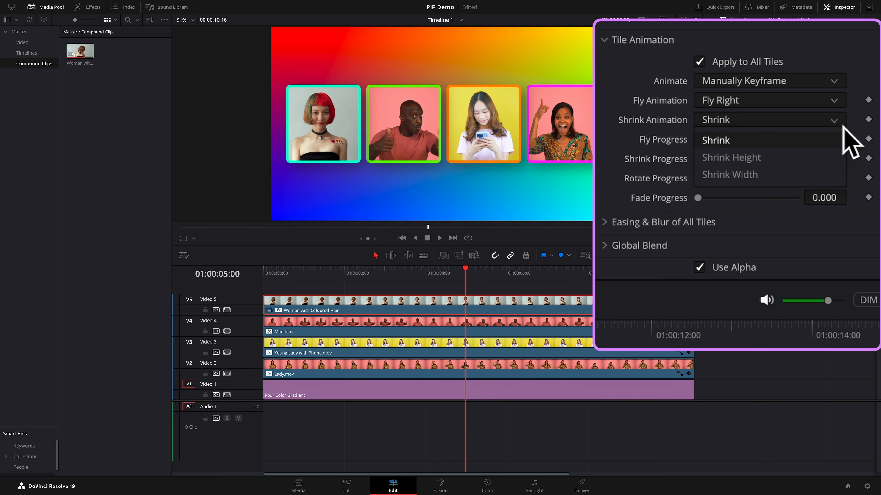
pyautogui.click(843, 127)
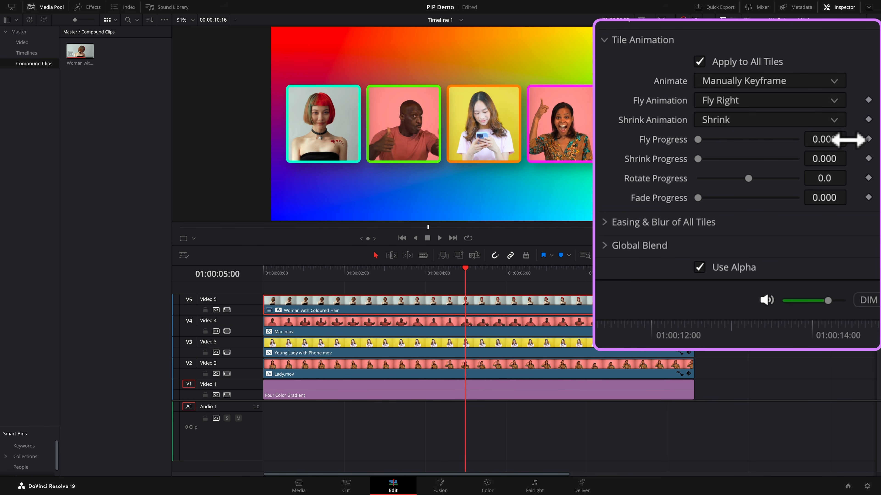
pyautogui.click(869, 159)
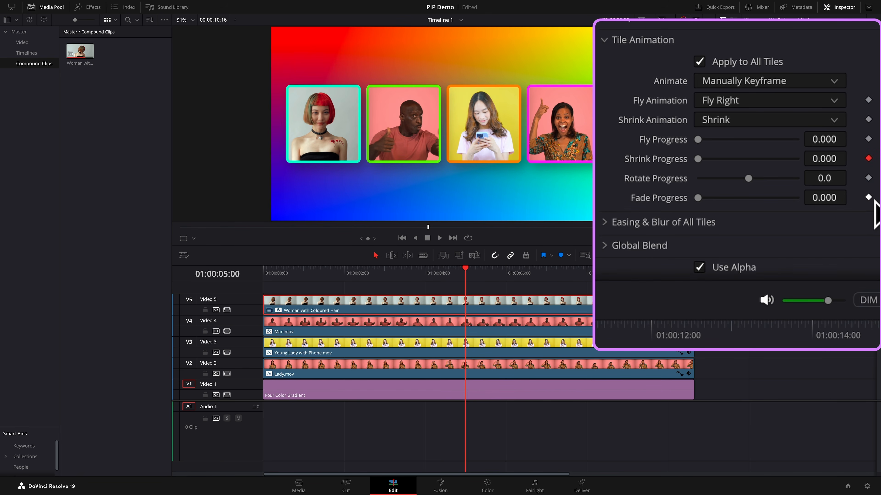
pyautogui.click(868, 198)
# - At 01:00:06:00, set Shrink Progress and Fade Progress to 1.000
pyautogui.hotkey('shift', 'Right')
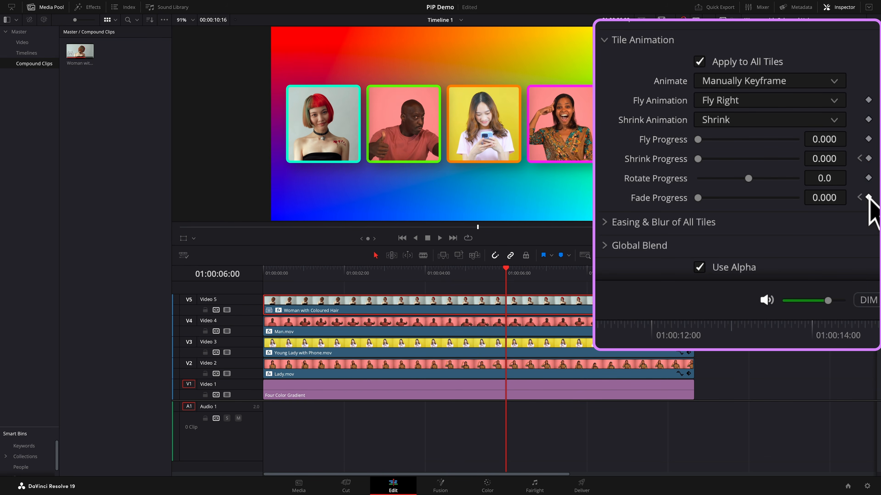
pyautogui.moveTo(698, 159); pyautogui.dragTo(810, 170)
pyautogui.moveTo(704, 199); pyautogui.dragTo(822, 218)
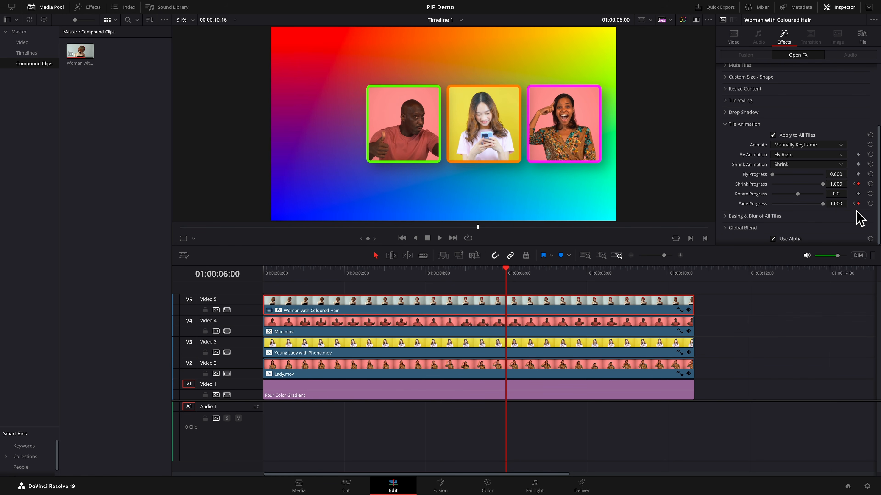
# - Return to 01:00:05:00, select Young Lady with Phone.mov and keyframe its Top/Bottom Margins
pyautogui.click(853, 203)
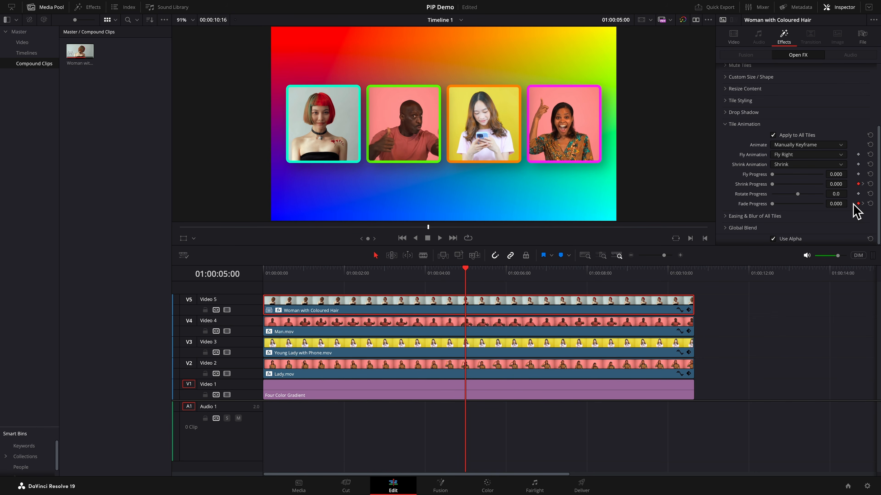
pyautogui.click(500, 326)
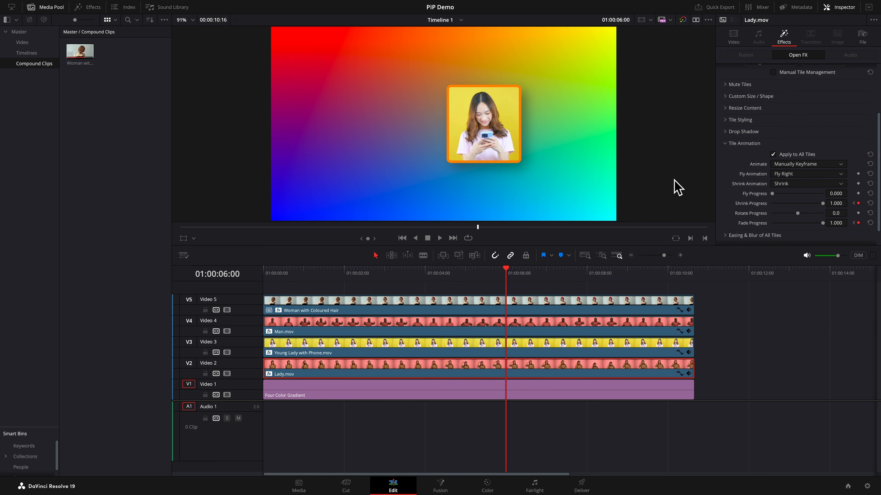
pyautogui.click(853, 203)
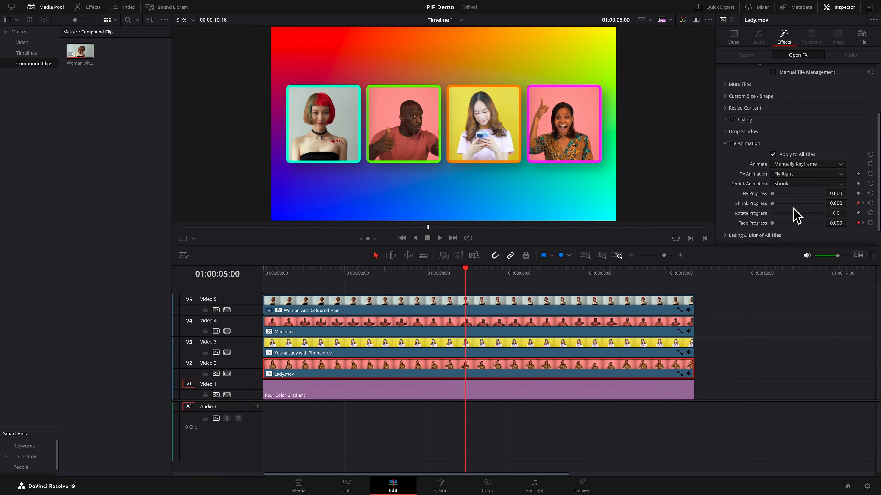
pyautogui.click(527, 349)
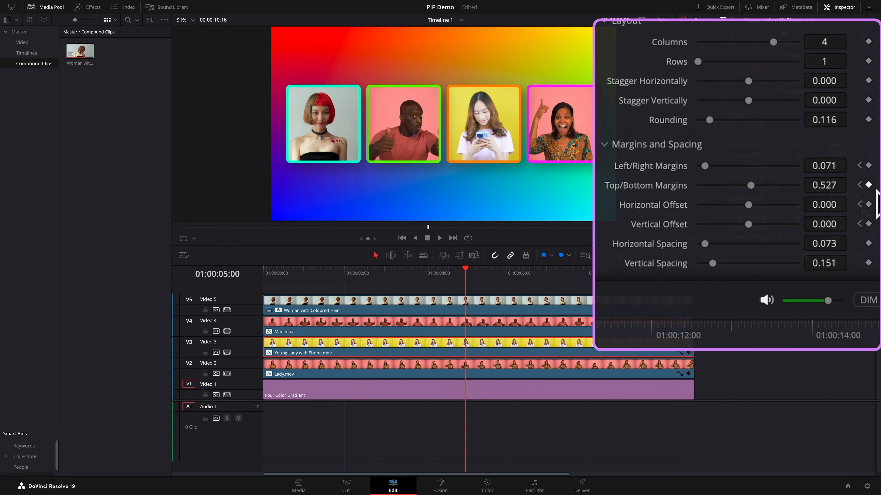
pyautogui.click(868, 185)
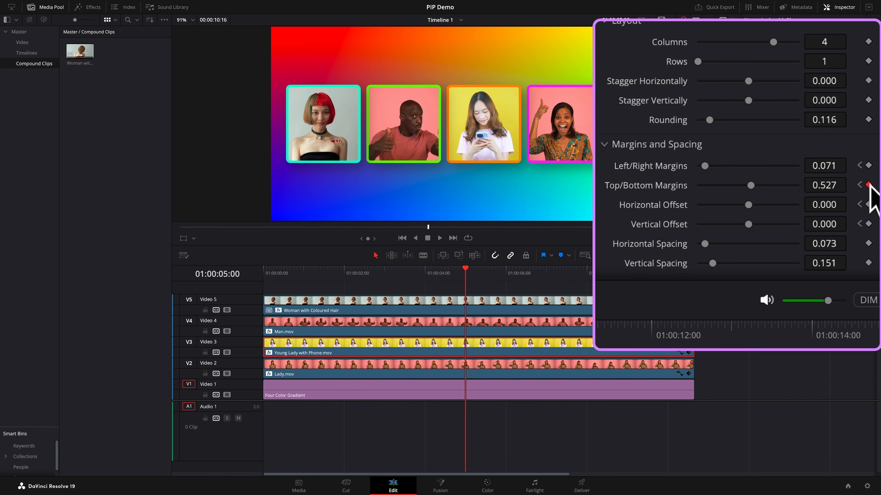
# - Keyframe Young Lady with Phone.mov's Custom Size / Shape Start Column, End Column, Start Row and End Row
pyautogui.scroll(3, 794, 60)
pyautogui.click(789, 53)
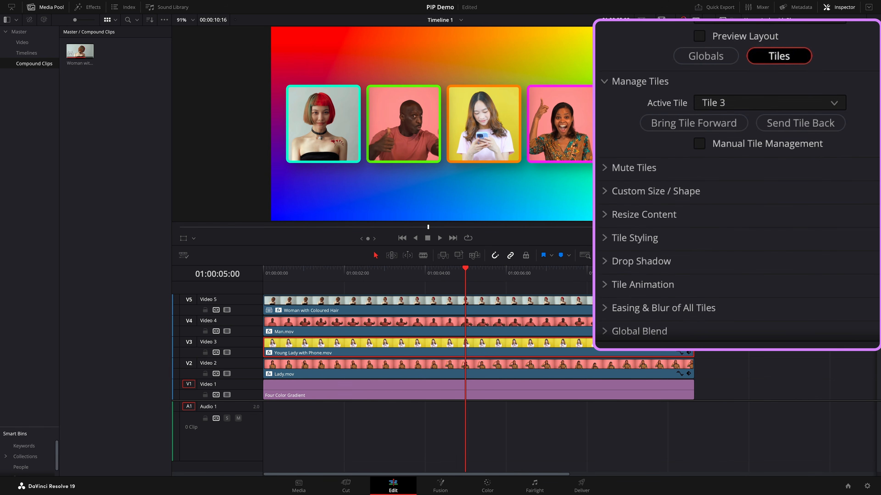
pyautogui.click(609, 190)
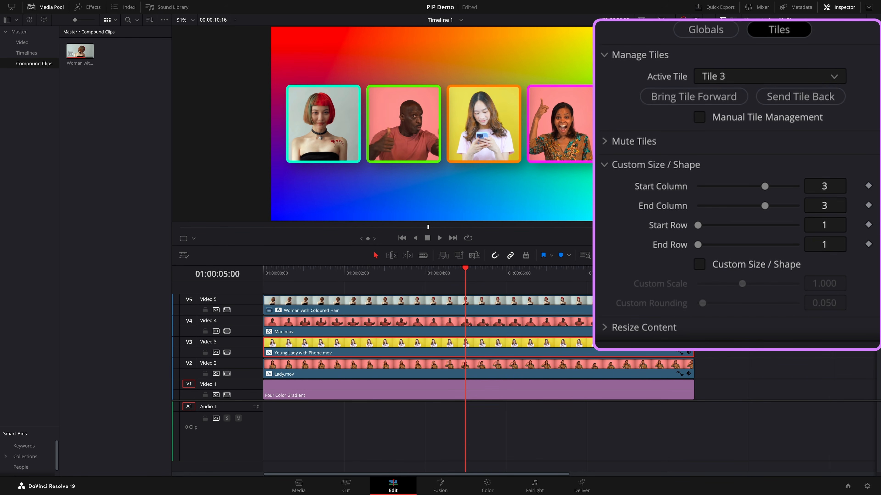
pyautogui.click(868, 186)
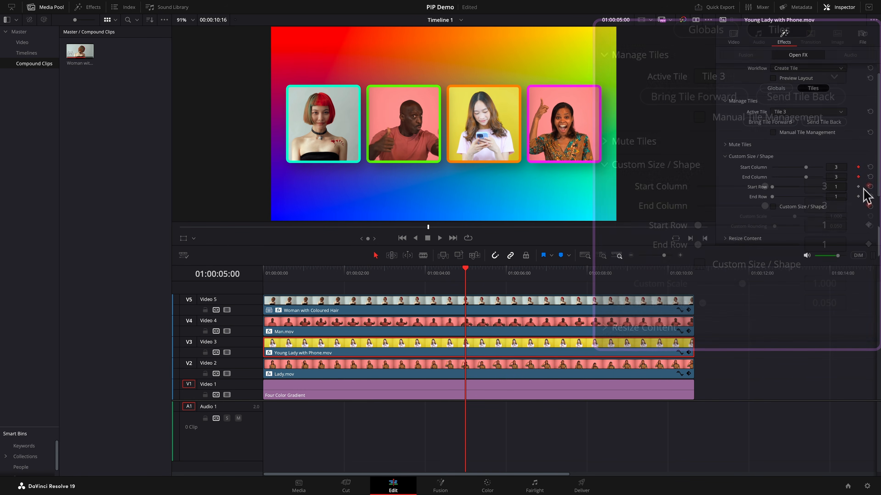
pyautogui.click(858, 177)
pyautogui.click(858, 187)
pyautogui.click(858, 196)
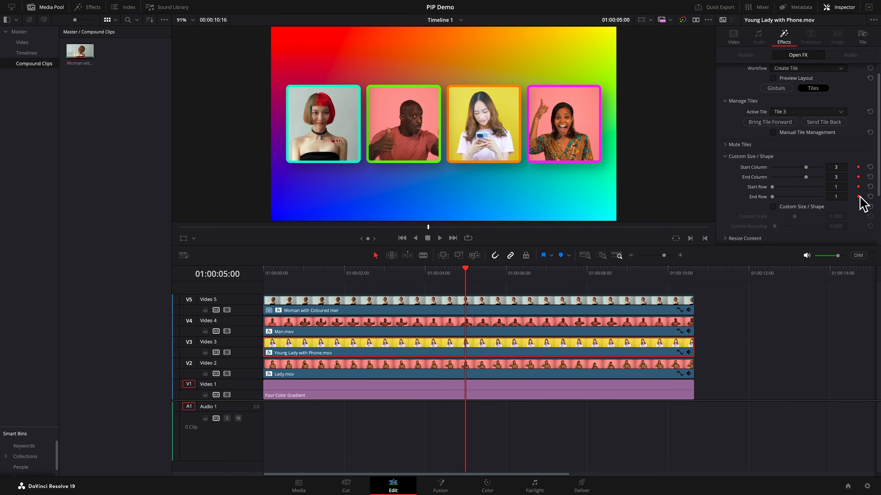
# - At 01:00:06:00, set the tile's Start Column to 1 and End Column to 4
pyautogui.hotkey('shift', 'Right')
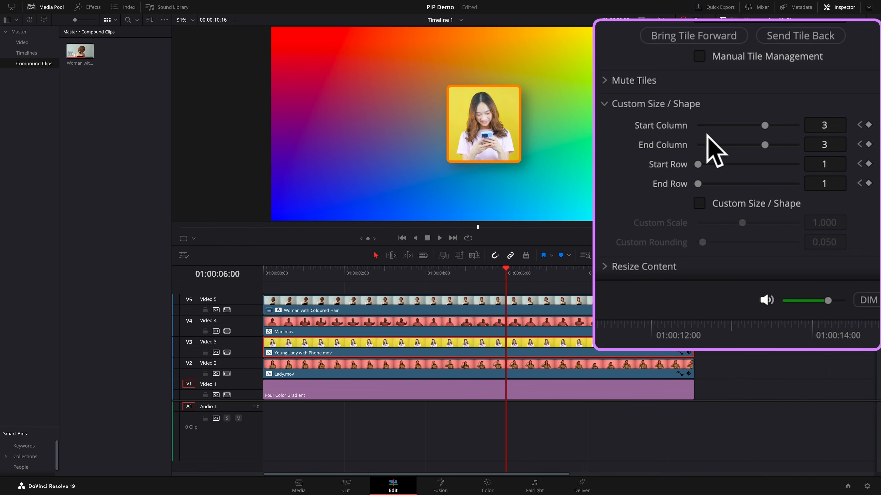
pyautogui.click(706, 129)
pyautogui.click(797, 145)
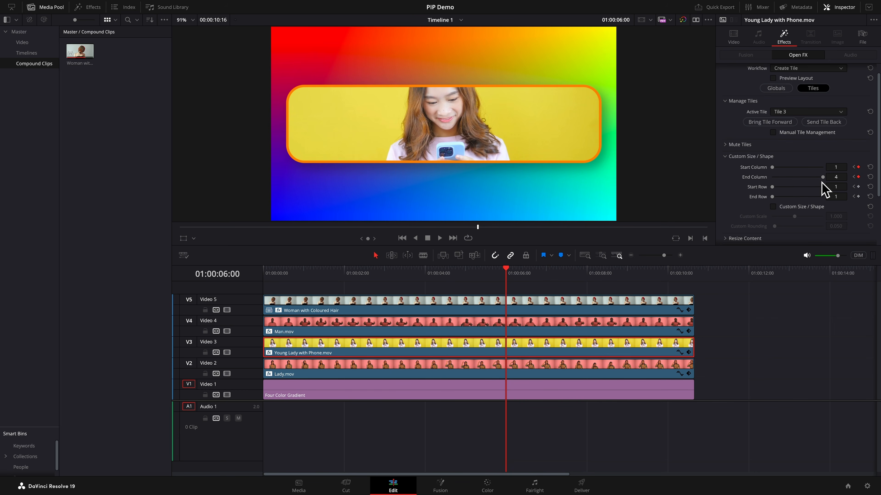
# - At 01:00:06:00, set the Top/Bottom Margins to 0.000 and play back the margin change from the previous keyframe
pyautogui.click(774, 89)
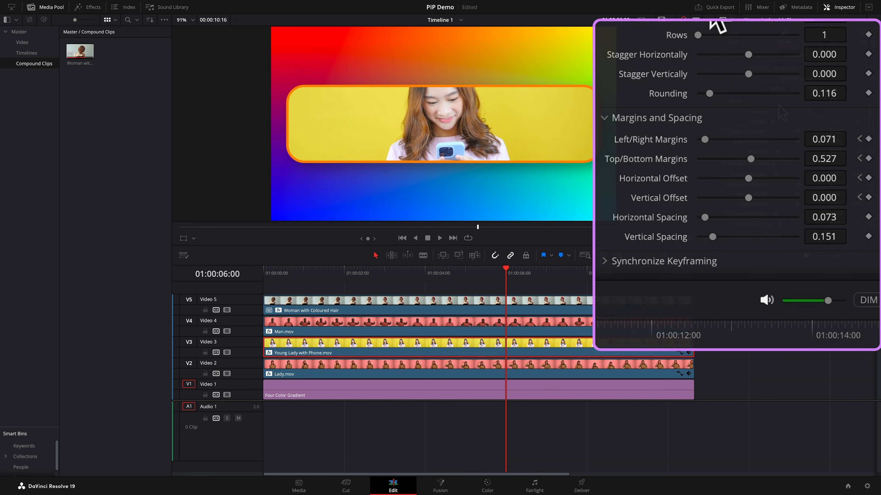
pyautogui.moveTo(750, 160); pyautogui.dragTo(692, 162)
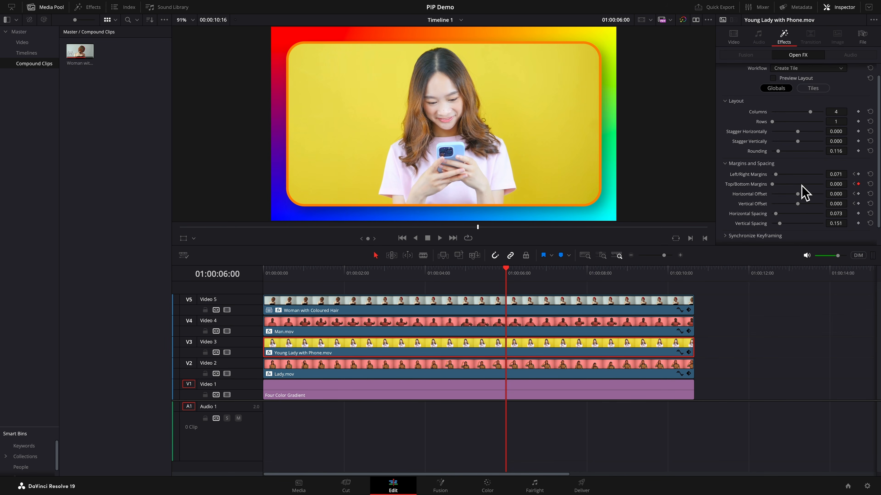
pyautogui.click(854, 184)
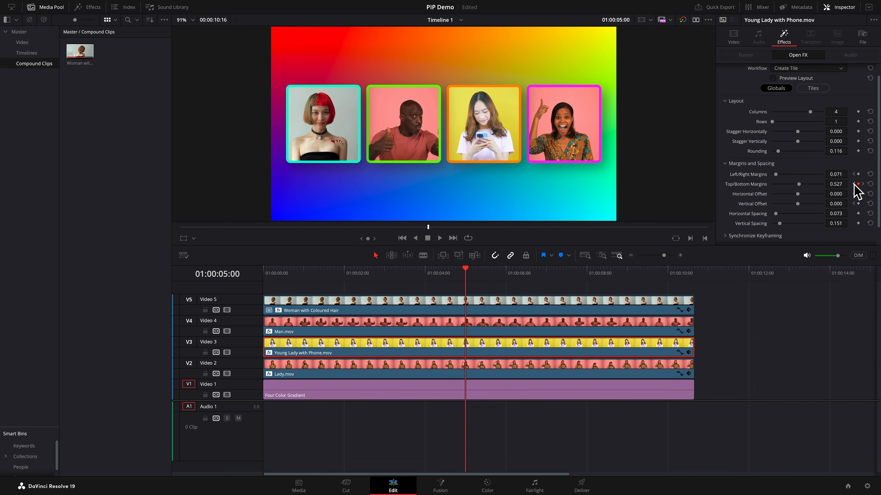
pyautogui.press('space')
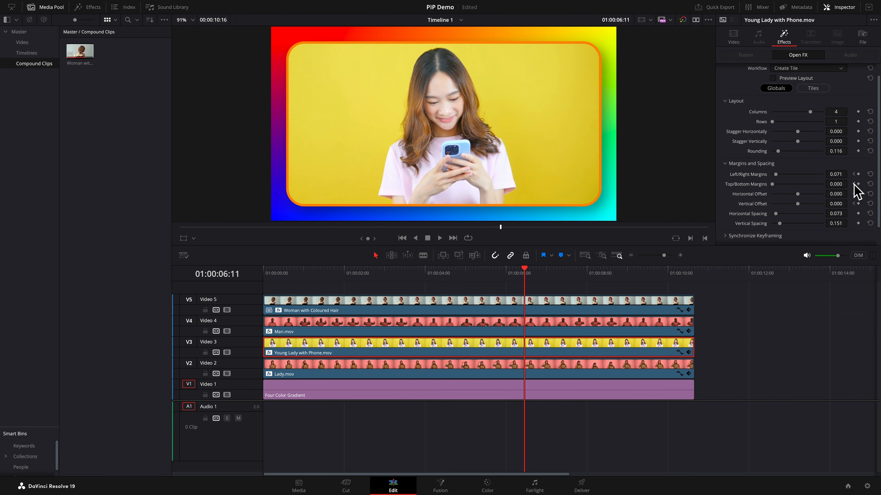
pyautogui.click(855, 184)
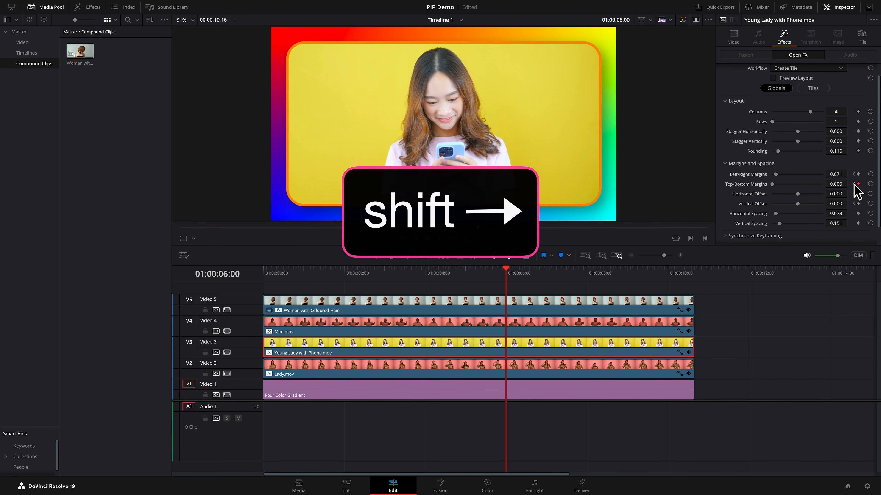
# - At 01:00:07:00, keyframe the Top/Bottom Margins and the tile's End Column, Start Row and End Row
pyautogui.hotkey('shift', 'Right')
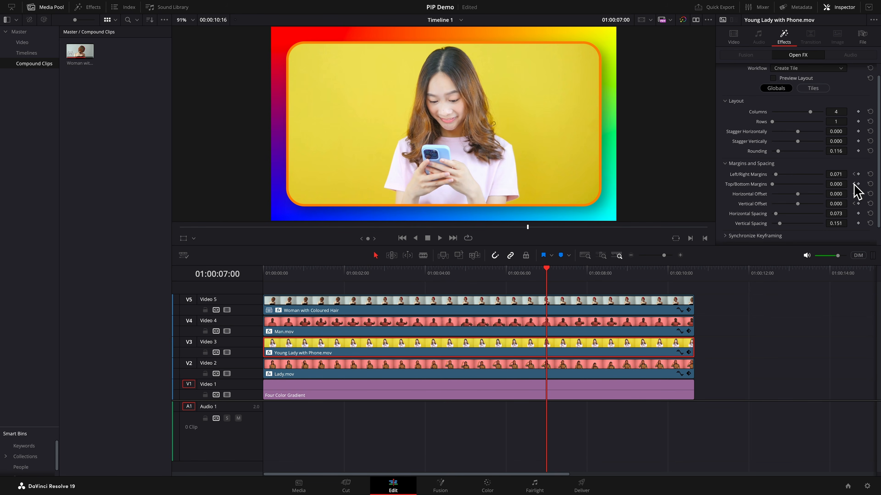
pyautogui.click(858, 184)
pyautogui.click(822, 89)
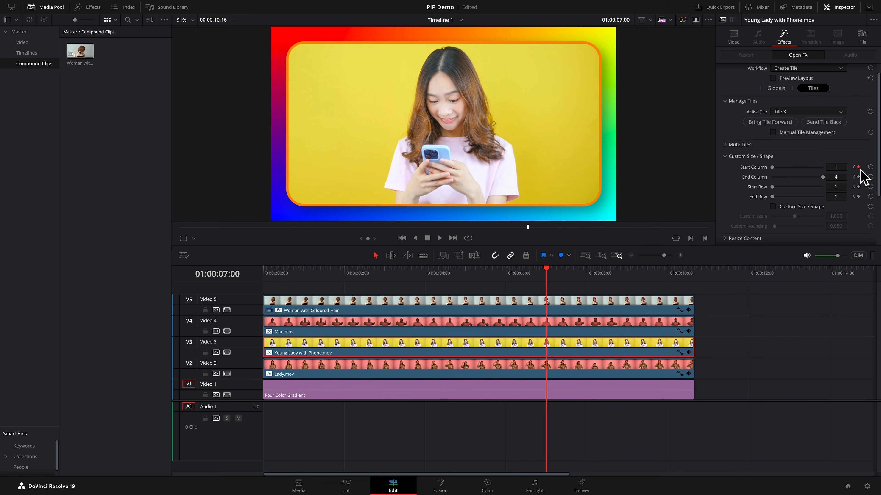
pyautogui.click(858, 177)
pyautogui.click(858, 187)
pyautogui.click(858, 196)
# - At 01:00:08:00, set the tile's Start Column and End Column to 3
pyautogui.hotkey('shift', 'Right')
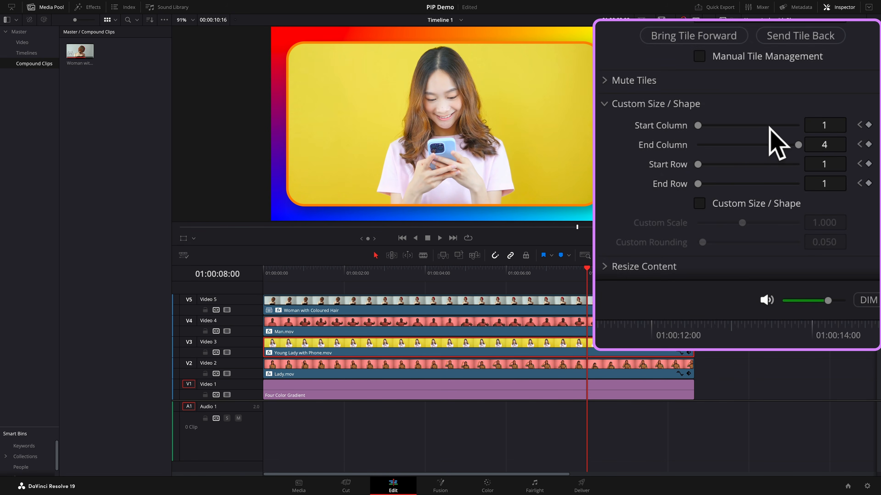
pyautogui.click(769, 126)
pyautogui.click(770, 145)
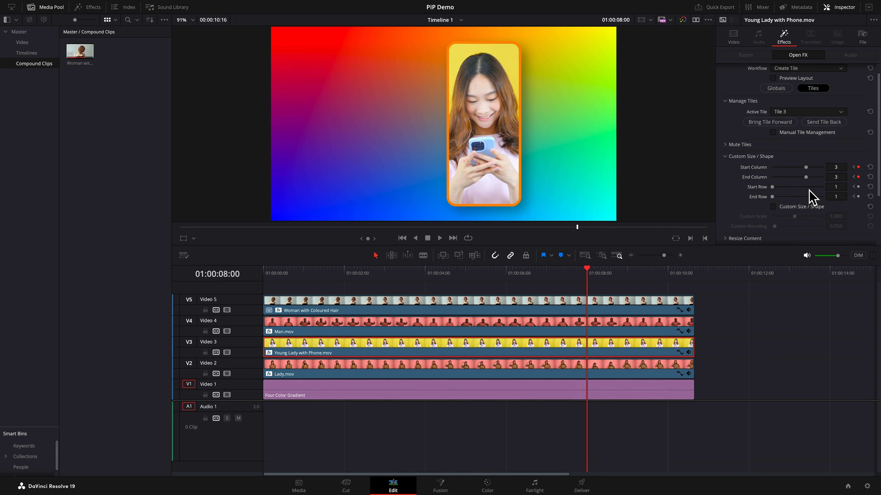
# - At 01:00:08:00, set the Top/Bottom Margins to 0.527
pyautogui.click(777, 90)
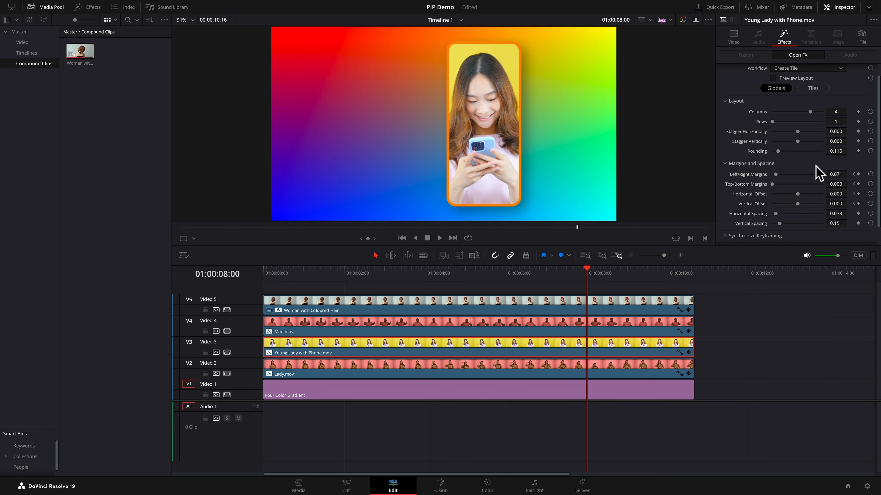
pyautogui.click(836, 184)
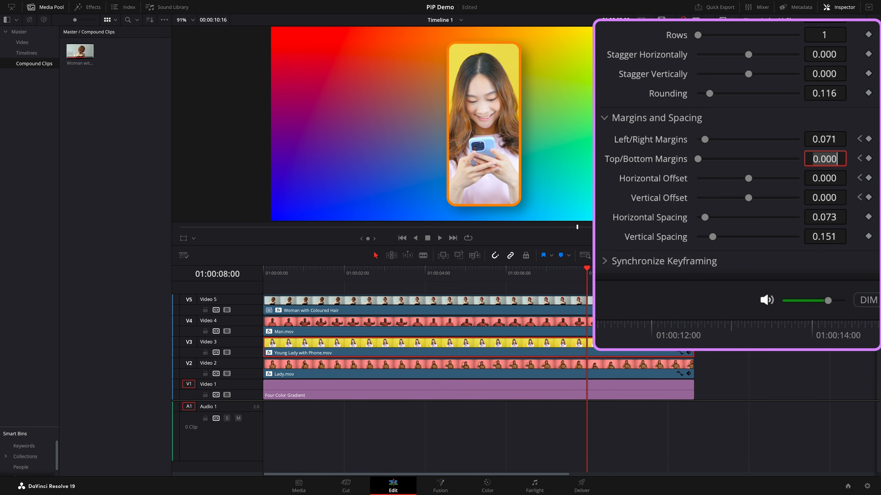
pyautogui.write('.527')
pyautogui.press('Return')
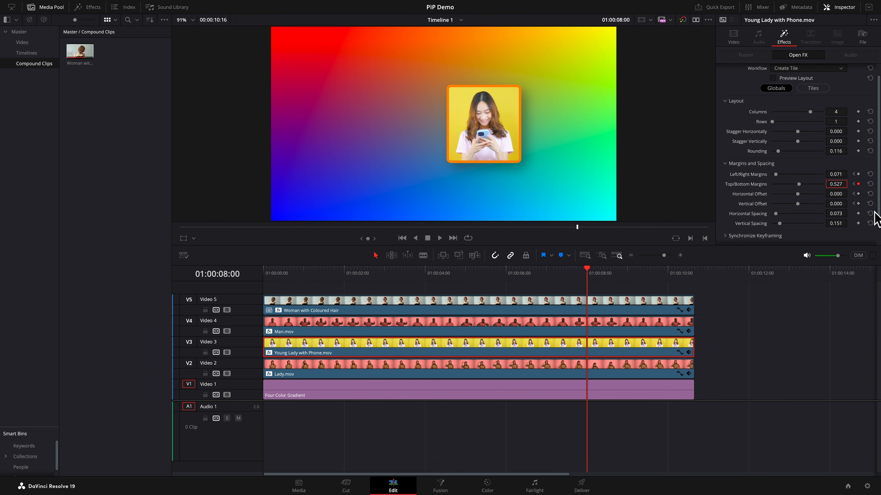
pyautogui.click(854, 184)
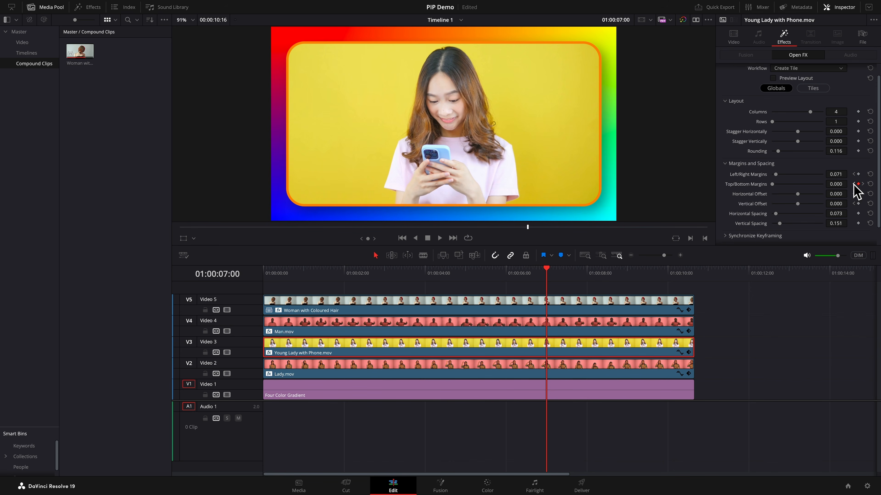
# - At 01:00:07:00, select Woman with Coloured Hair and keyframe its Tile Animation Shrink Progress and Fade Progress
pyautogui.click(561, 308)
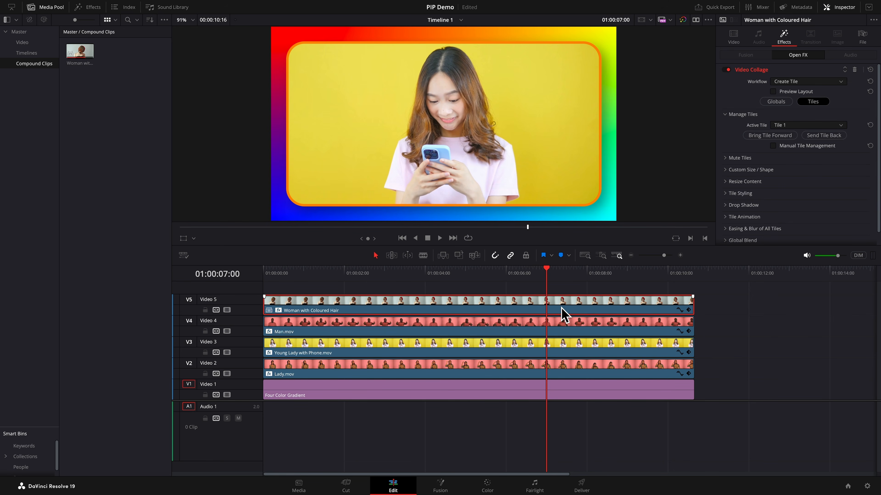
pyautogui.click(728, 218)
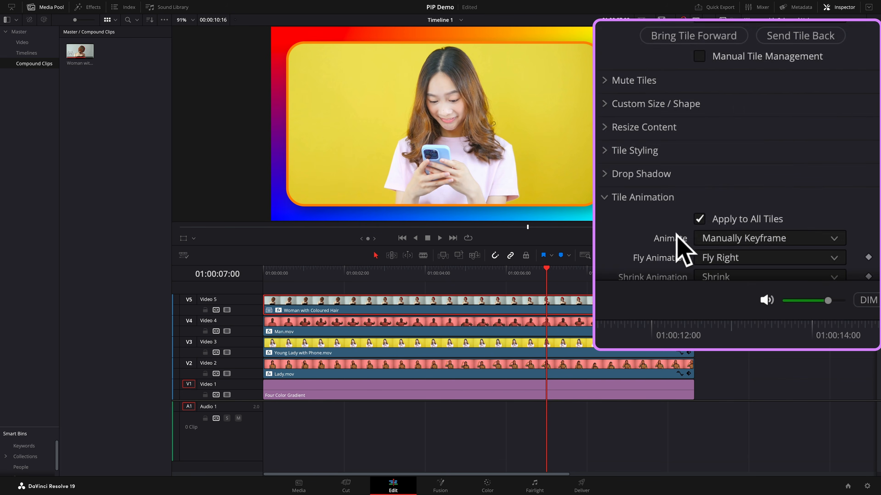
pyautogui.scroll(-5, 676, 234)
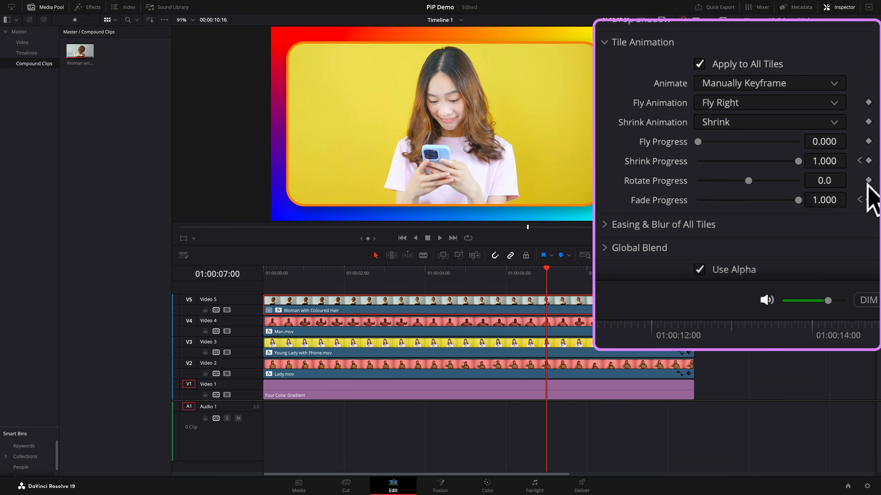
pyautogui.click(868, 160)
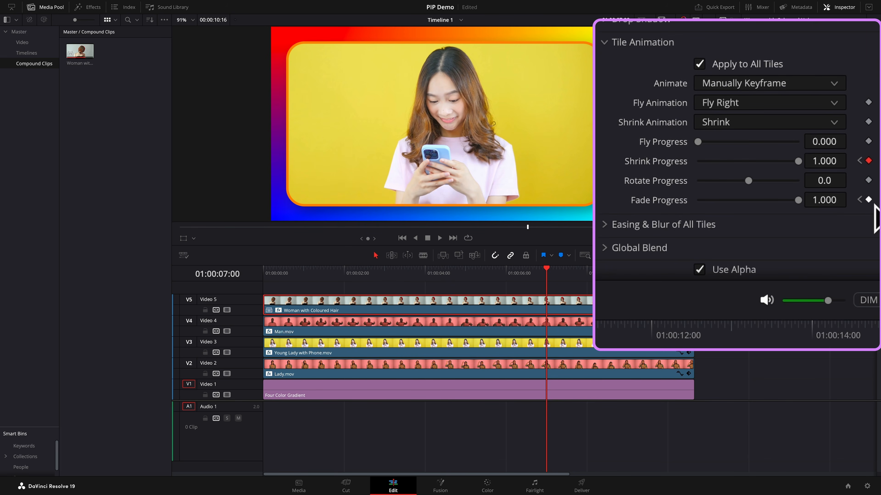
pyautogui.click(868, 199)
# - At 01:00:08:00, set Fade Progress and Shrink Progress to 0.000
pyautogui.hotkey('shift', 'Right')
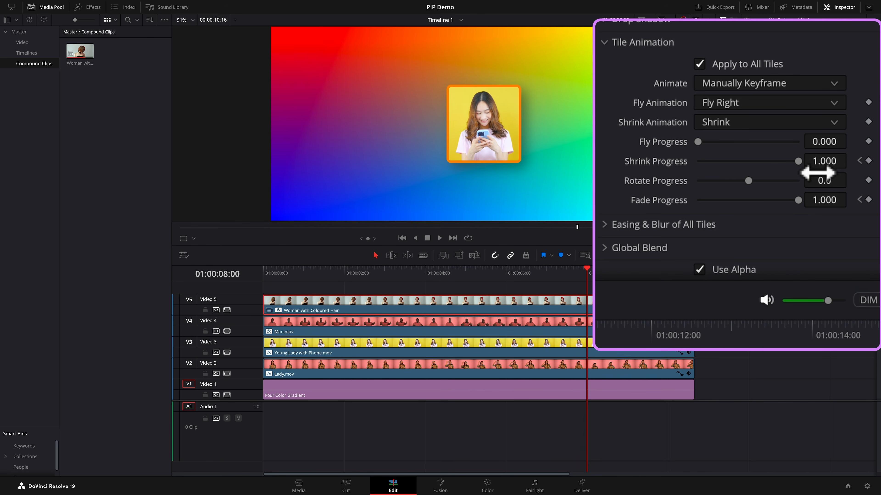
pyautogui.moveTo(798, 200); pyautogui.dragTo(689, 205)
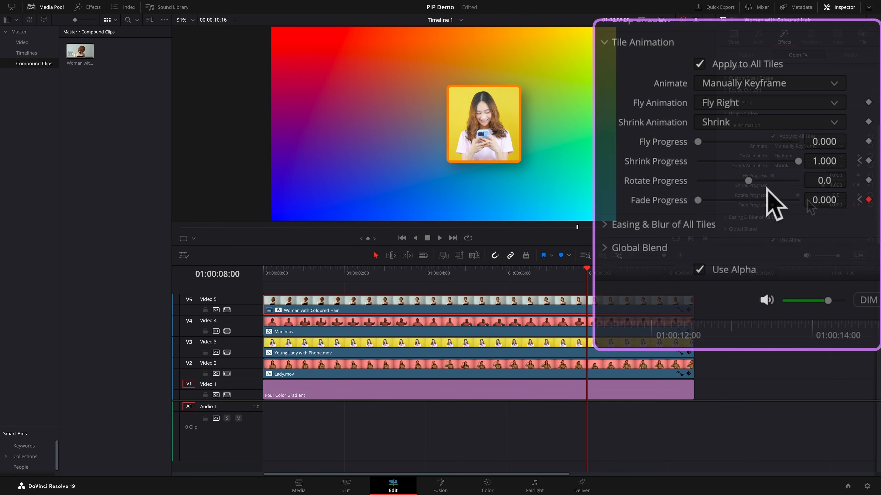
pyautogui.moveTo(824, 189); pyautogui.dragTo(771, 197)
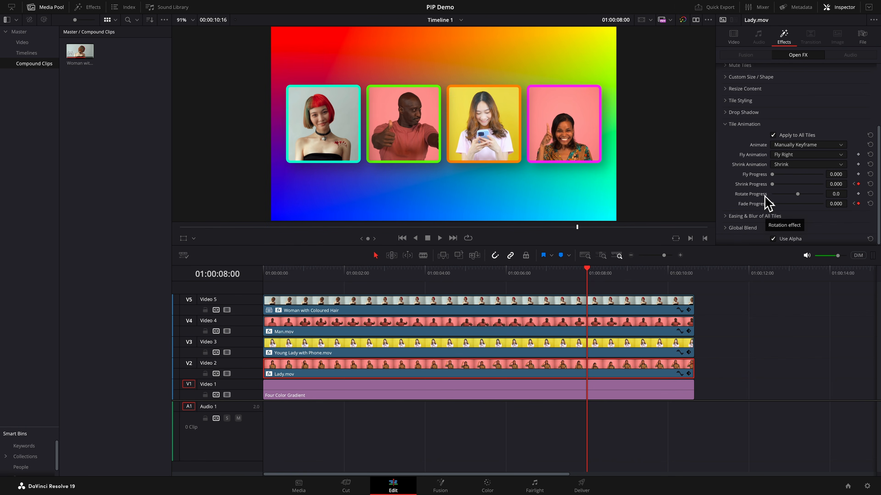
# - Play back the tile animation from the 01:00:07:00 keyframe
pyautogui.click(853, 184)
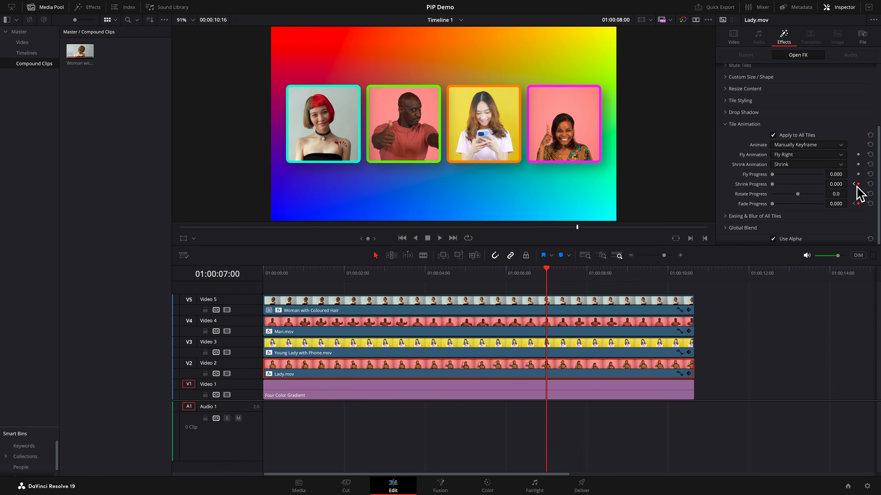
pyautogui.press('space')
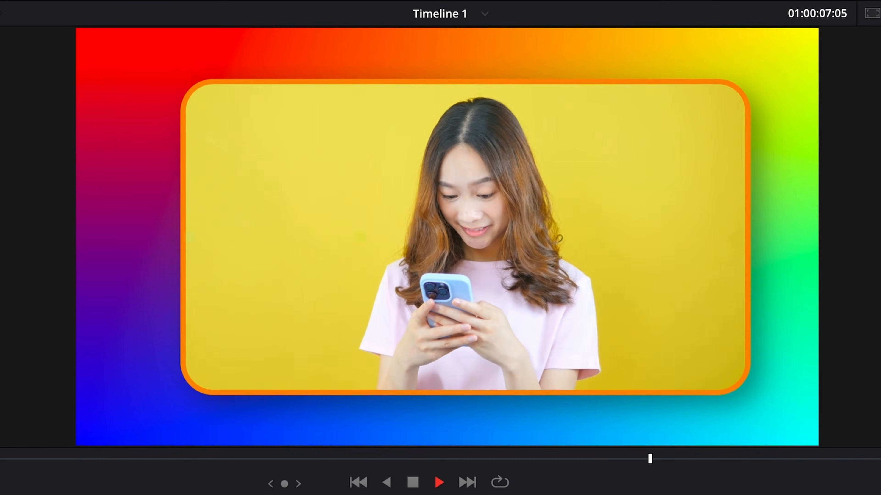
pyautogui.press('space')
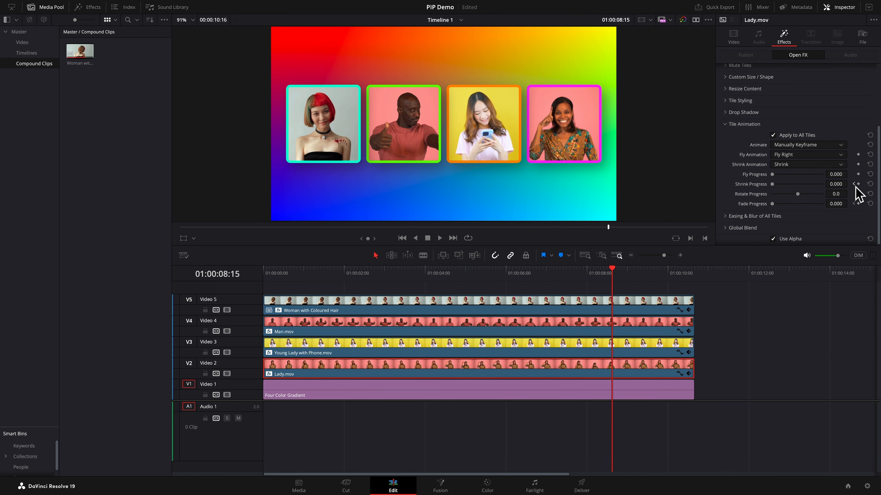
pyautogui.click(855, 184)
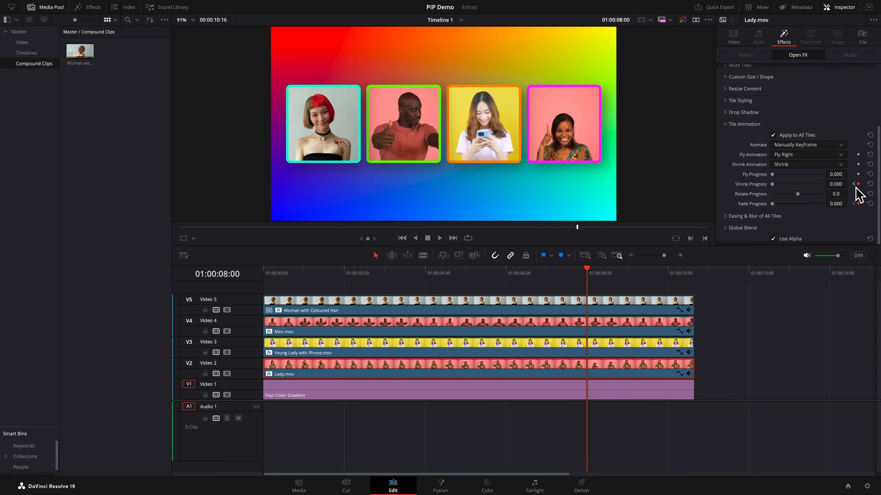
# - At 01:00:09:00, select Woman with Coloured Hair and keyframe Fly Animation, Fly Progress and Fade Progress
pyautogui.hotkey('shift', 'Right')
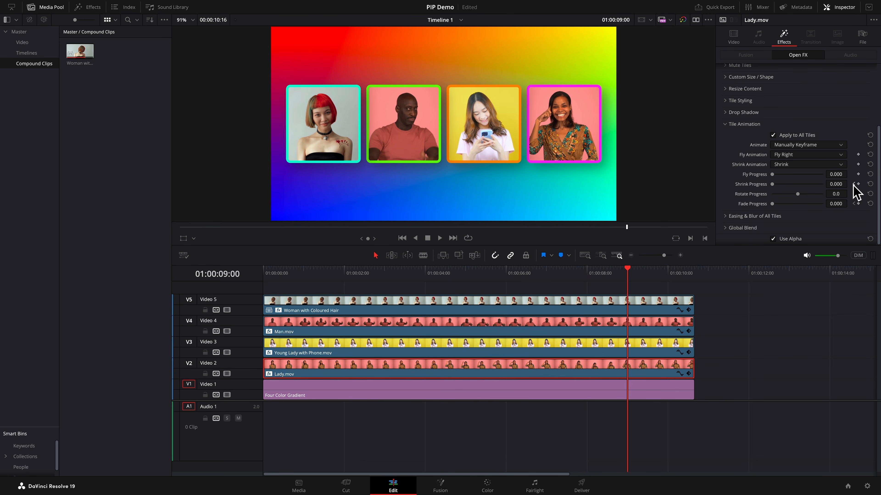
pyautogui.click(666, 306)
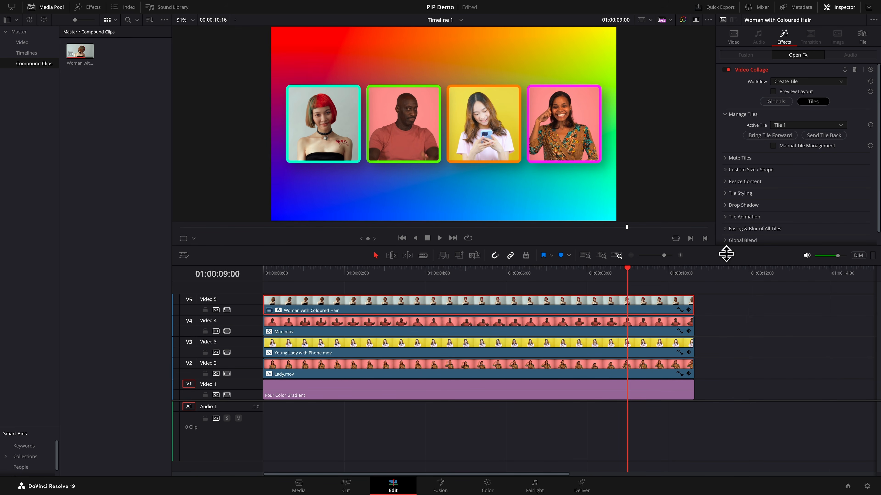
pyautogui.click(730, 218)
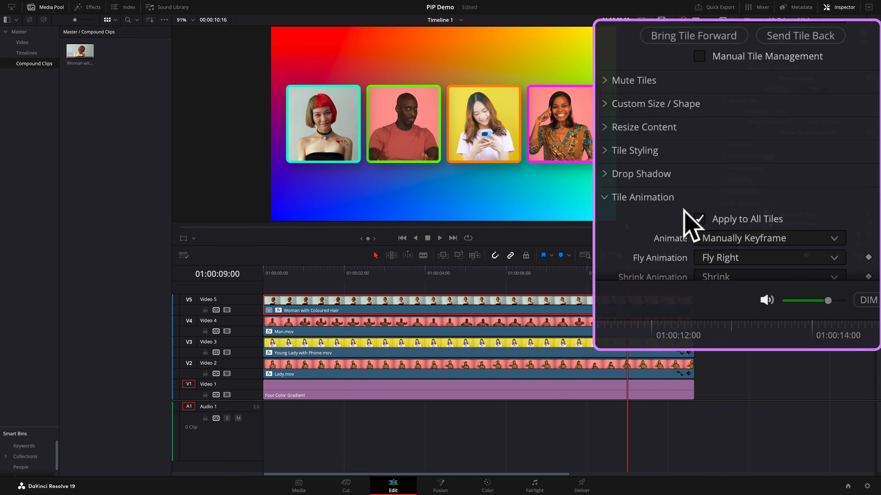
pyautogui.scroll(-4, 766, 226)
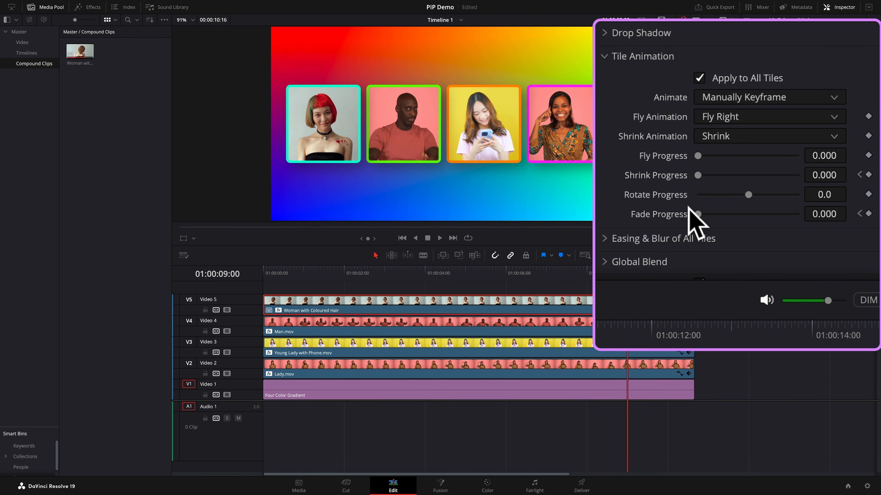
pyautogui.click(868, 116)
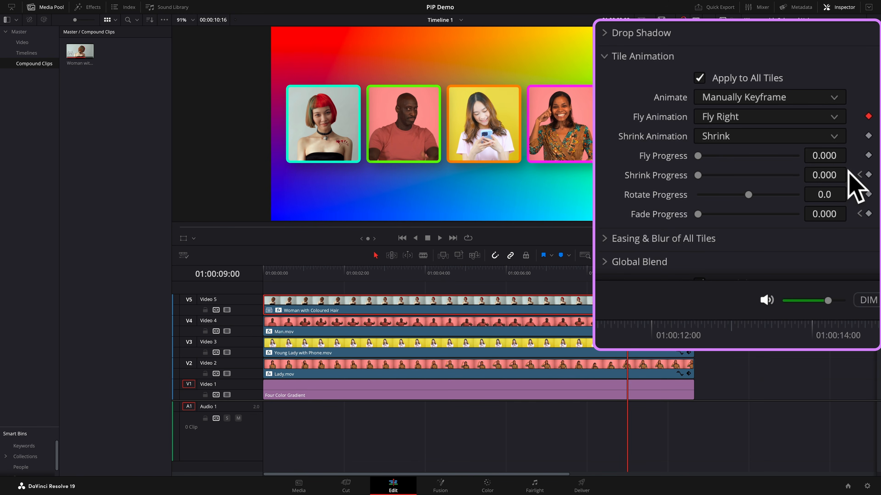
pyautogui.click(868, 155)
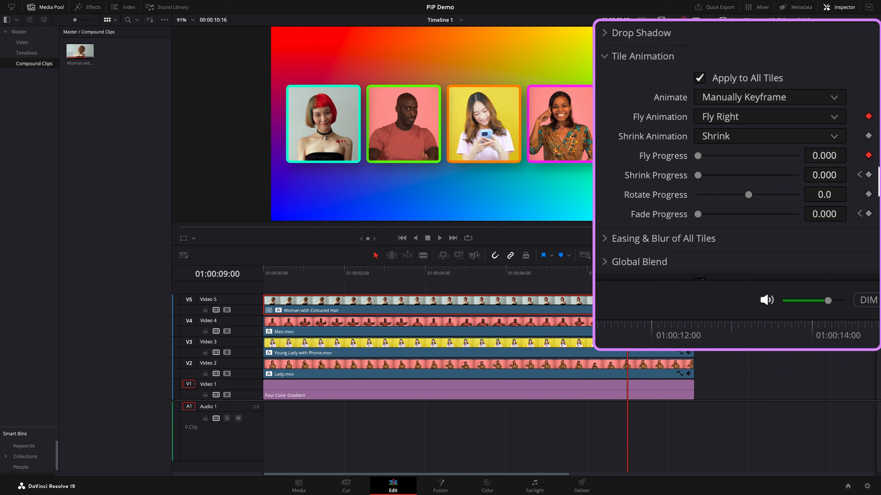
pyautogui.click(858, 212)
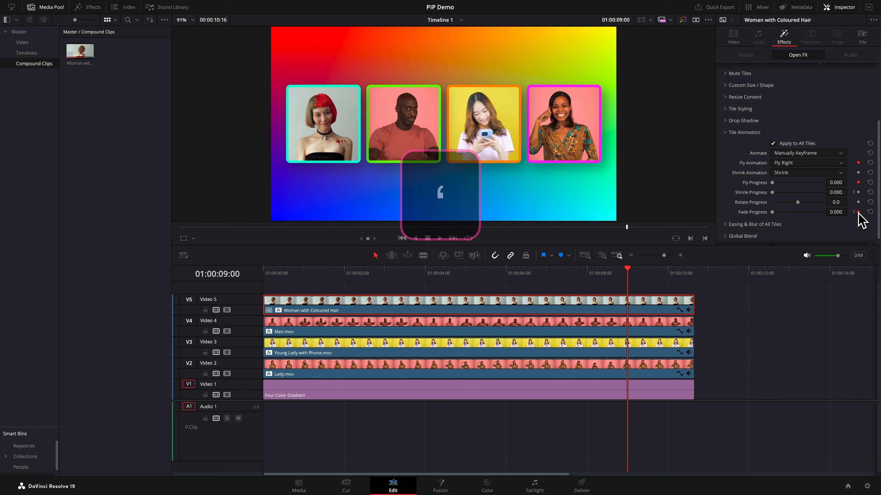
# - At the end of the clip, set Fly Progress and Fade Progress to 1.000
pyautogui.press("'")
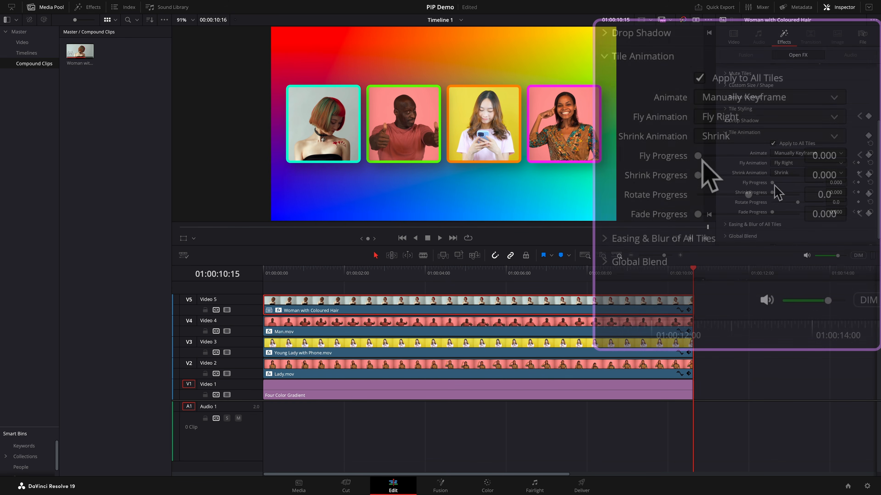
pyautogui.moveTo(771, 182); pyautogui.dragTo(804, 185)
pyautogui.moveTo(763, 162); pyautogui.dragTo(804, 166)
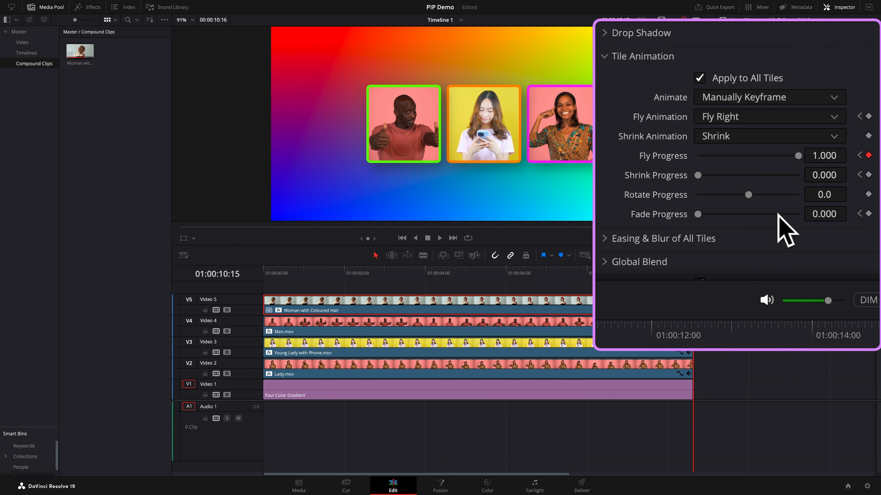
pyautogui.moveTo(697, 216); pyautogui.dragTo(841, 222)
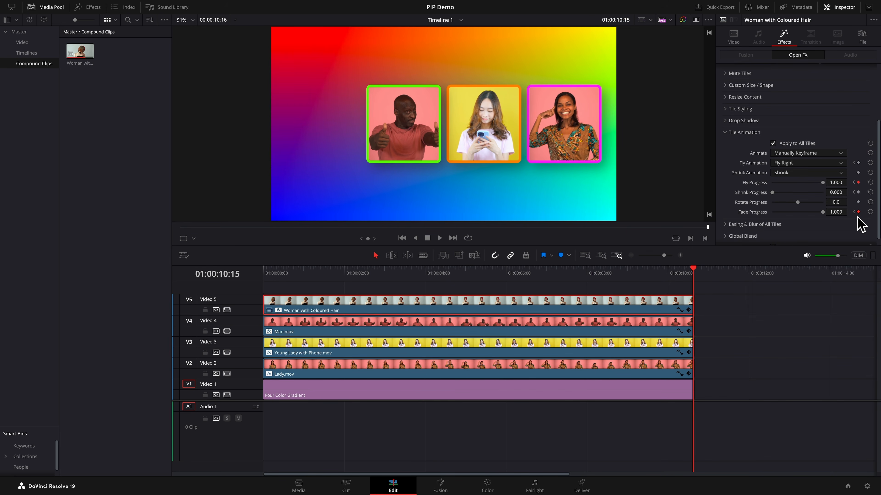
pyautogui.click(854, 212)
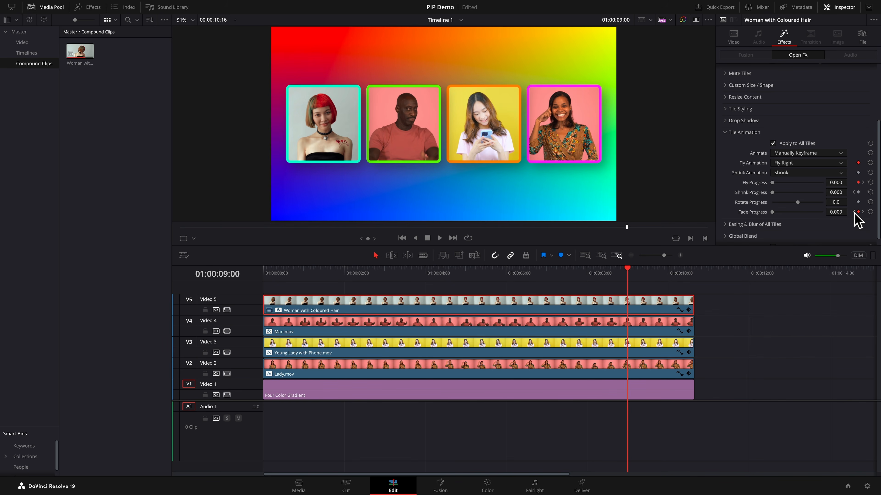
# - At 01:00:09:00, select Man.mov, set Fly Animation to Fly Left, and keyframe Fly Animation, Fly Progress and Fade Progress
pyautogui.click(614, 330)
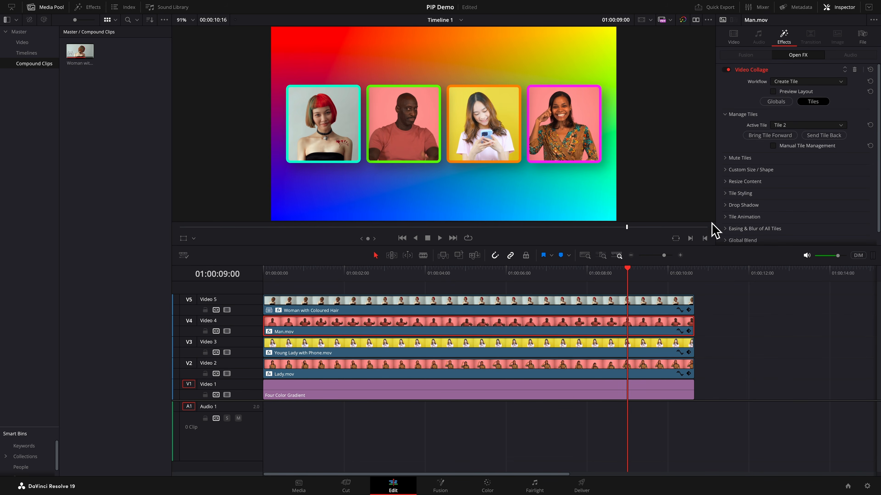
pyautogui.click(727, 219)
pyautogui.scroll(-3, 735, 228)
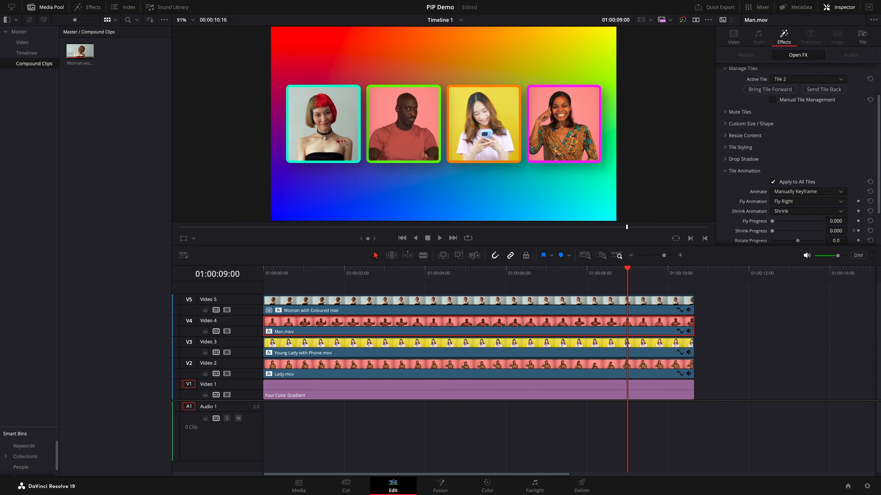
pyautogui.click(841, 201)
pyautogui.click(754, 211)
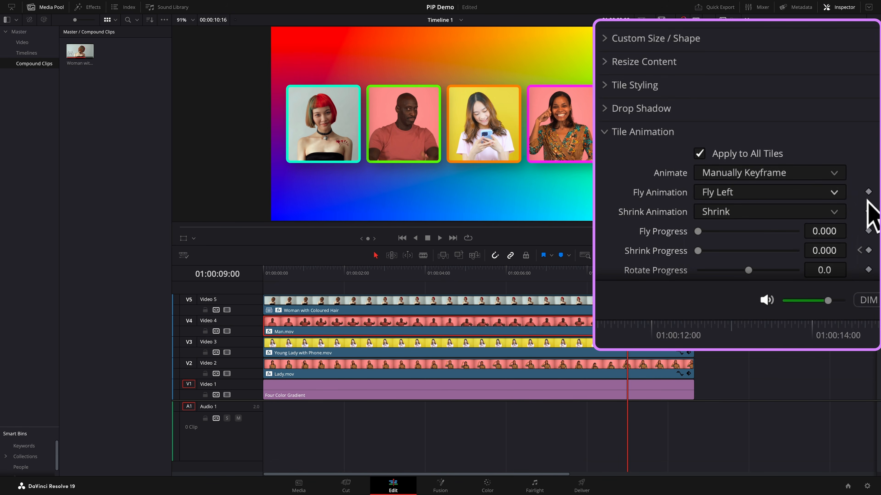
pyautogui.click(868, 192)
pyautogui.scroll(-3, 704, 256)
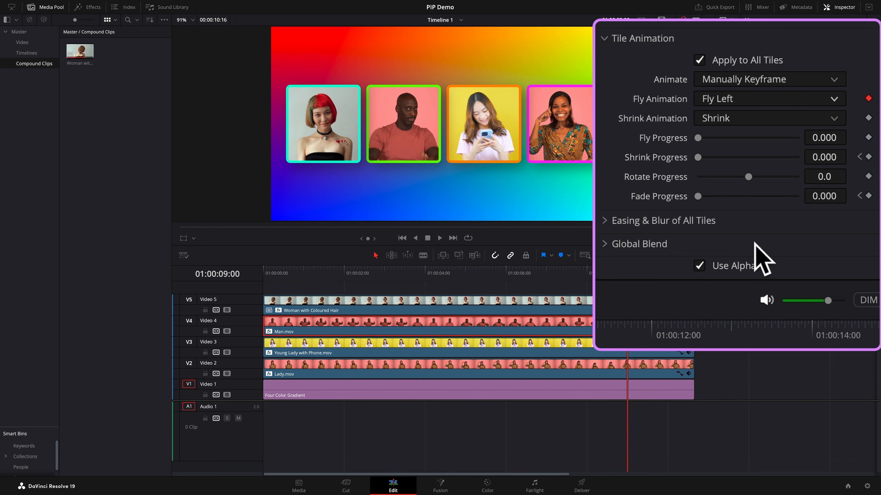
pyautogui.click(868, 138)
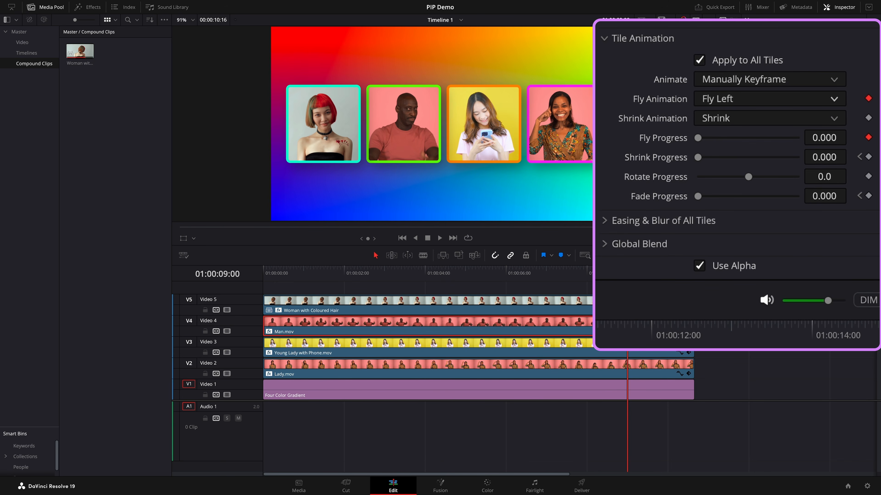
pyautogui.click(858, 203)
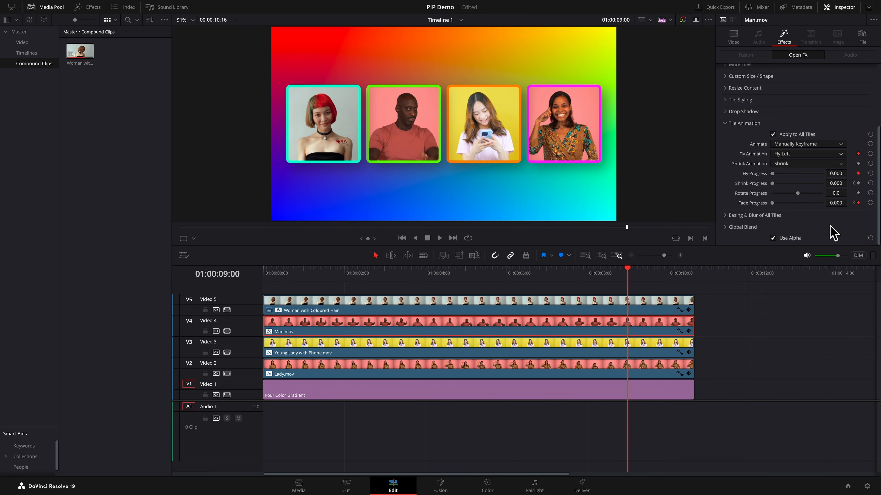
# - At the end of the clip, set Man.mov's Fly Progress and Fade Progress to 1.000
pyautogui.press('End')
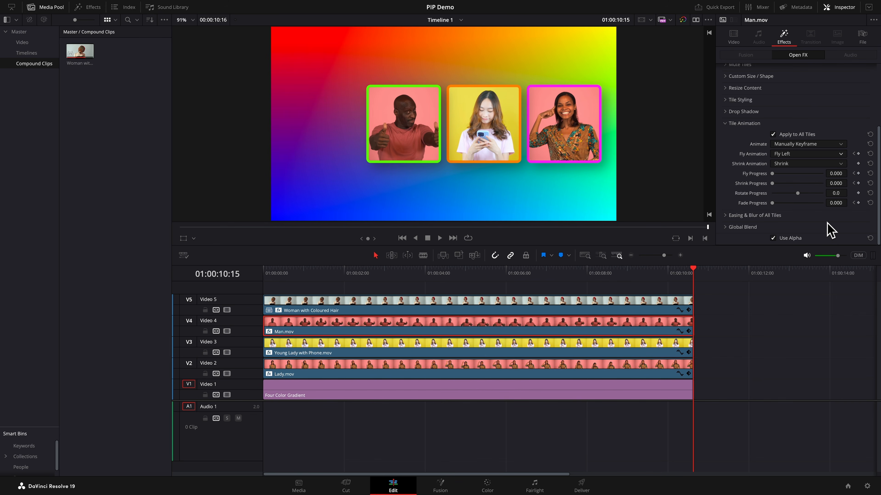
pyautogui.moveTo(774, 175); pyautogui.dragTo(837, 181)
pyautogui.moveTo(773, 203); pyautogui.dragTo(843, 209)
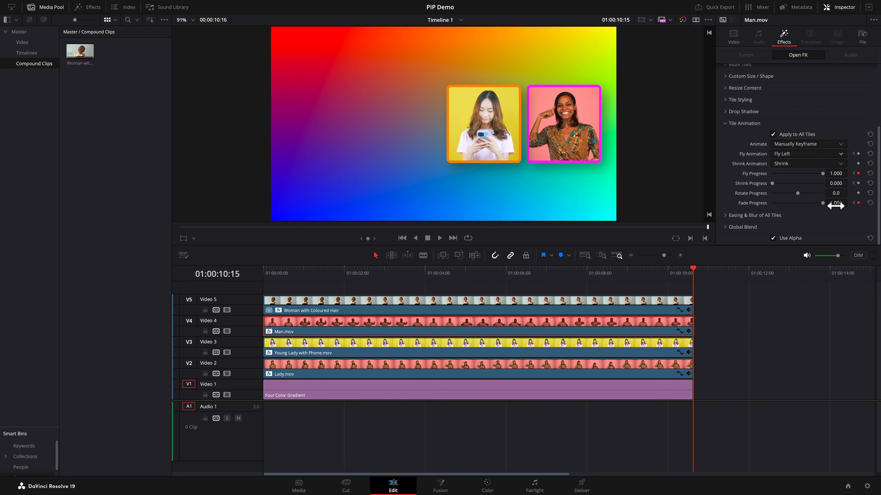
pyautogui.click(854, 173)
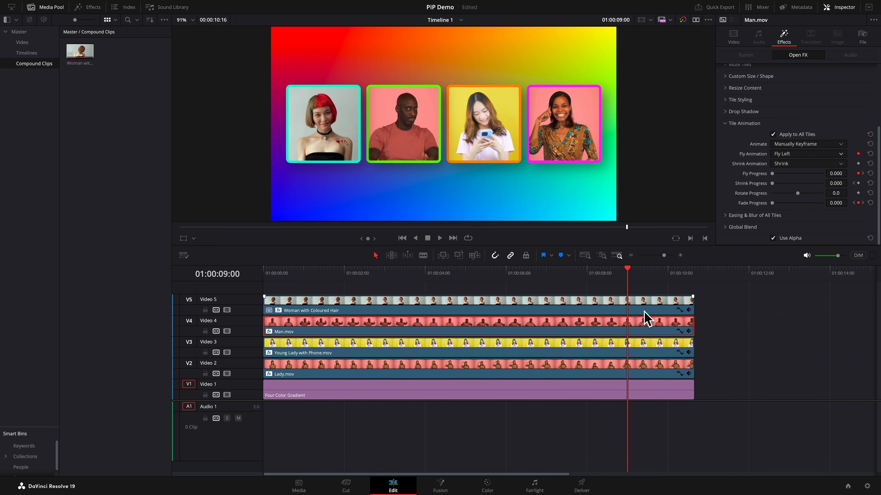
# - Select Lady.mov and play the collage animation from the start of the timeline
pyautogui.click(615, 353)
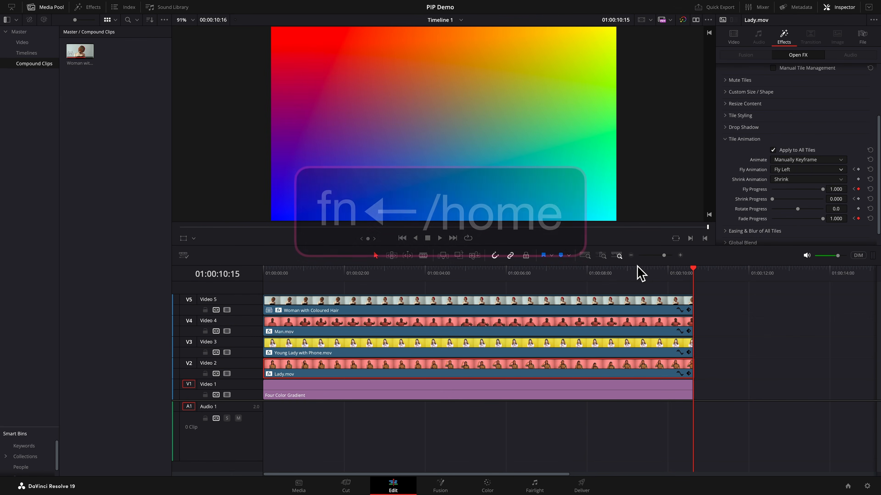
pyautogui.press('Home')
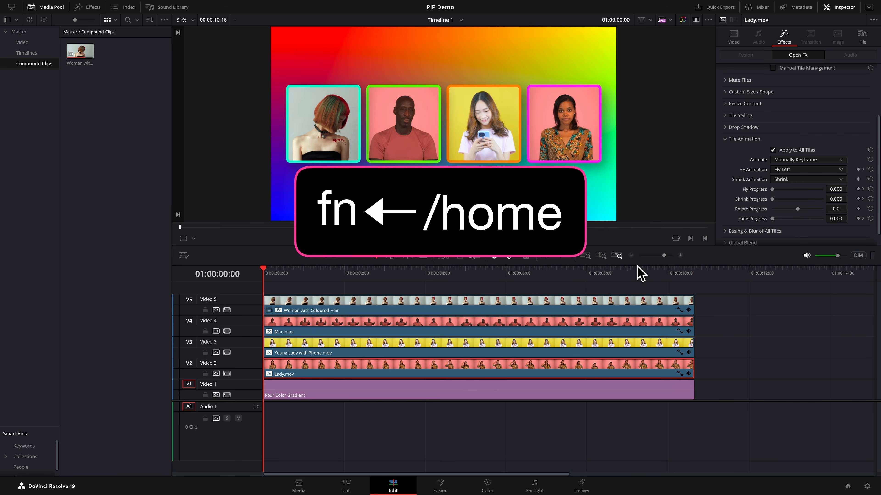
pyautogui.press('space')
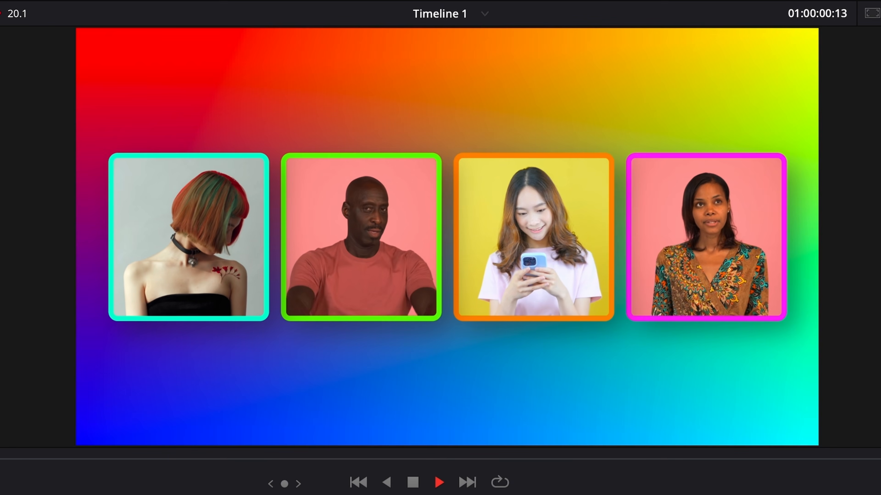